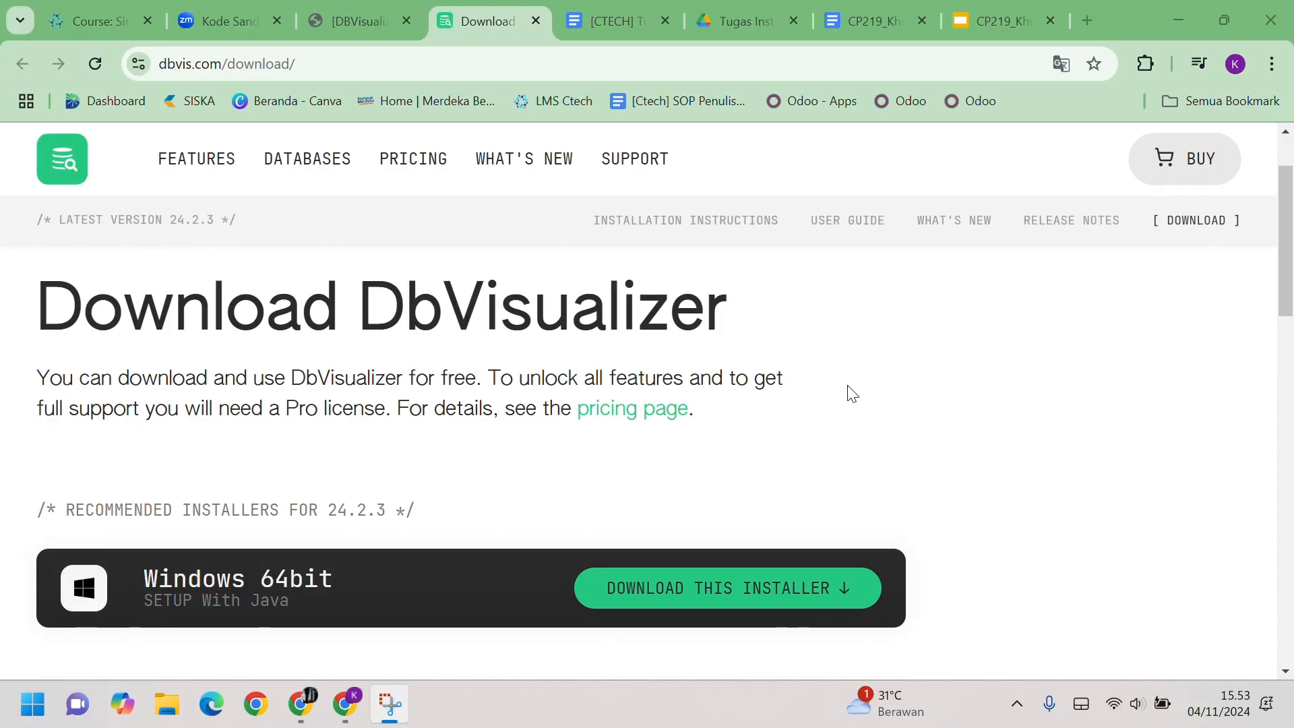
# Step: Browse the DbVisualizer download page, zooming out to 80% and back to 100%
pyautogui.scroll(2, 853, 395)
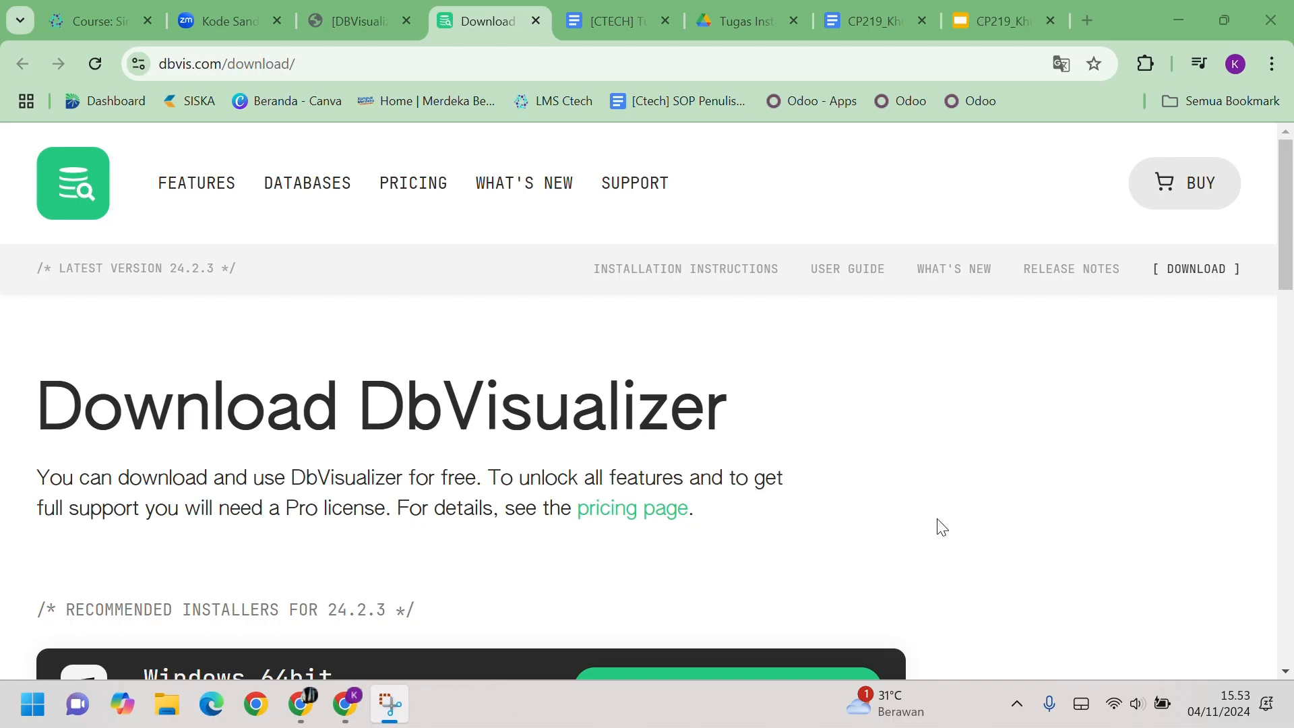
pyautogui.scroll(-1, 859, 497)
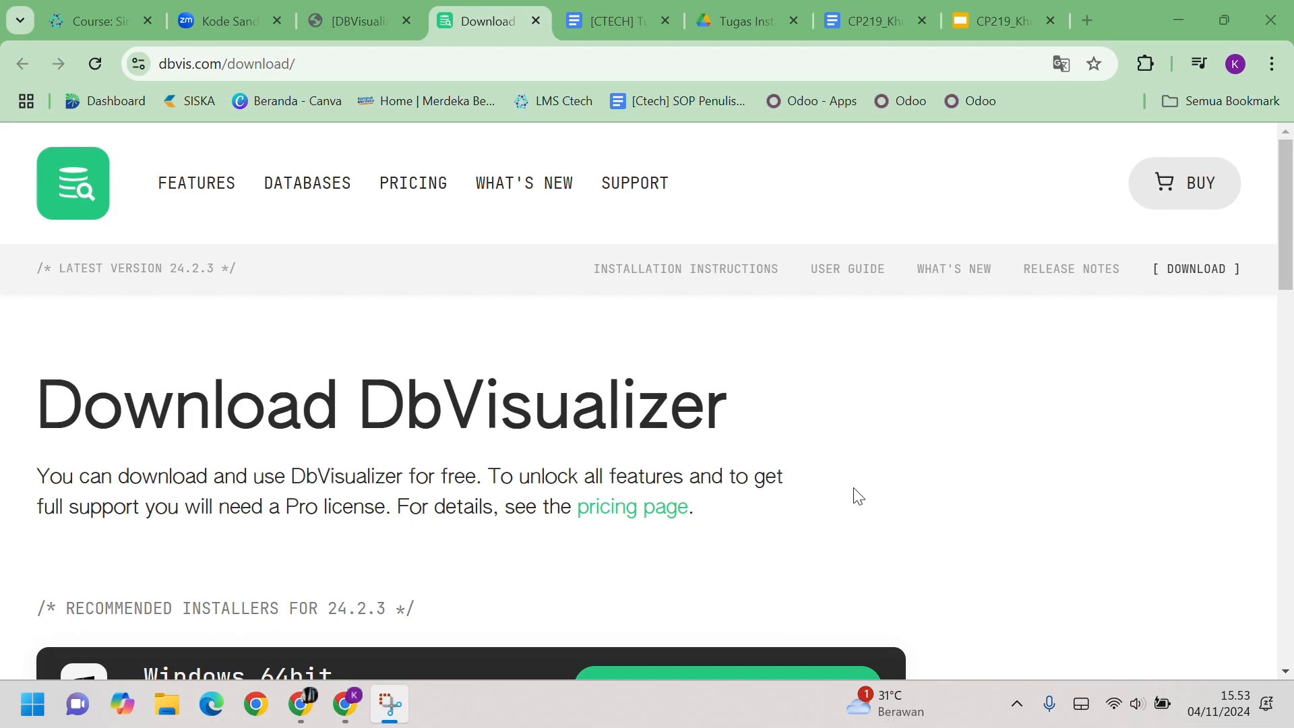
pyautogui.scroll(-2, 858, 496)
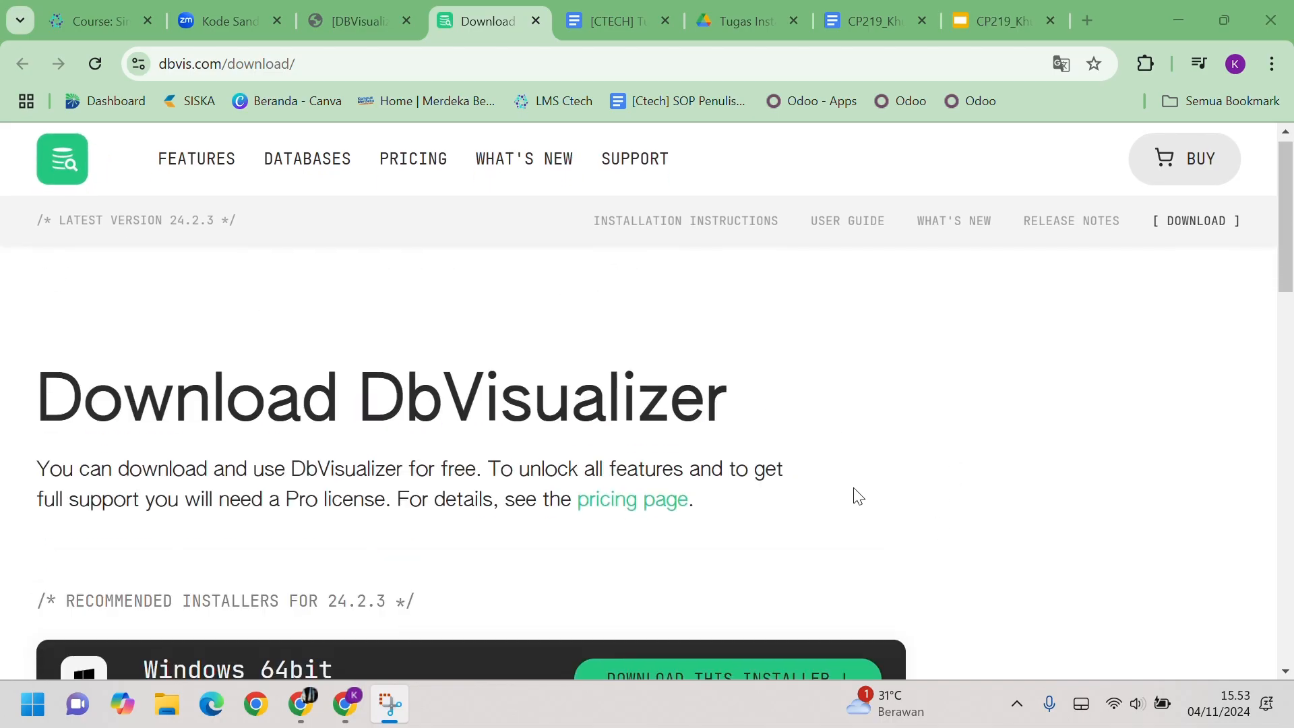
pyautogui.scroll(3, 858, 497)
pyautogui.moveTo(370, 425); pyautogui.dragTo(750, 432)
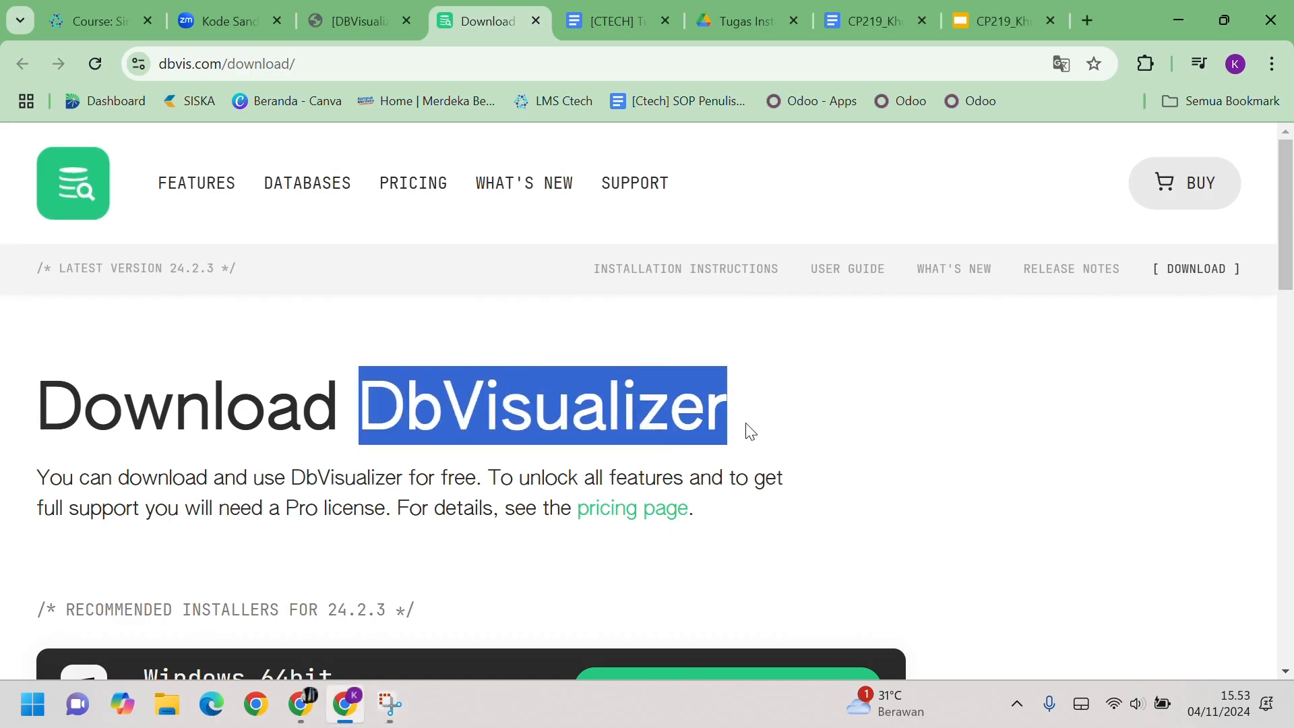
pyautogui.click(831, 425)
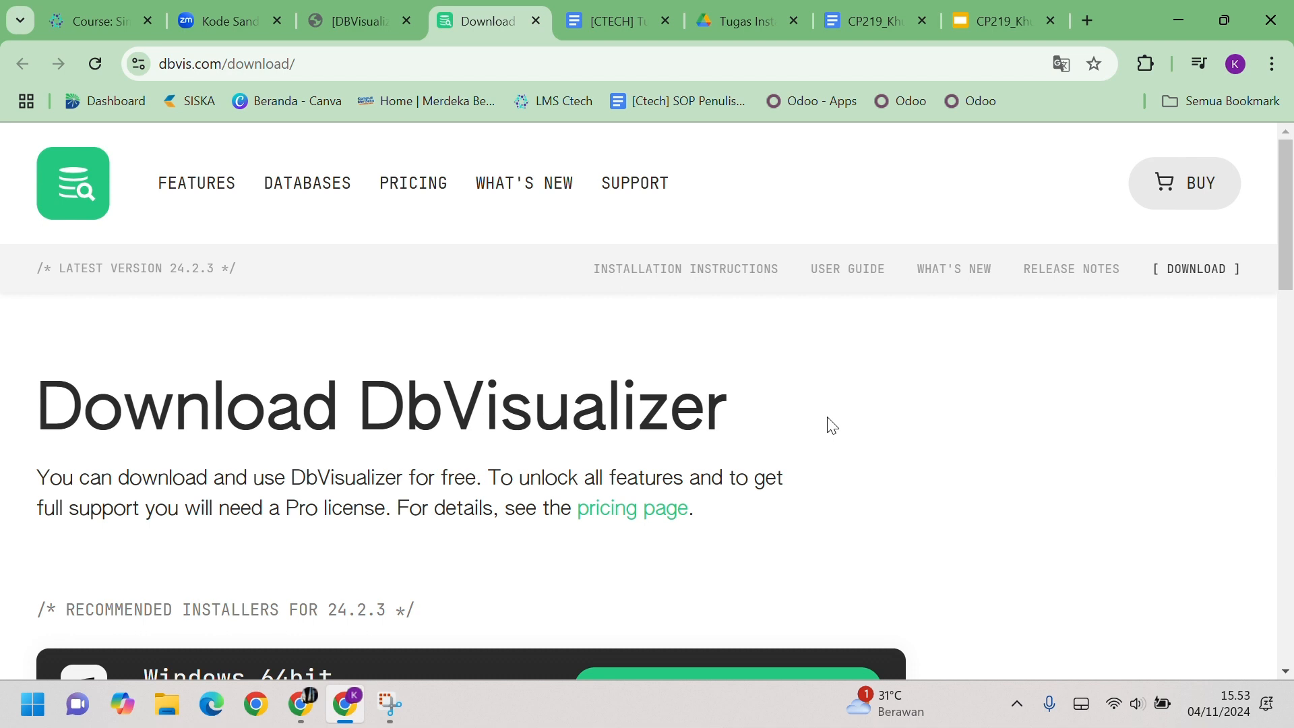
pyautogui.scroll(-5, 850, 388)
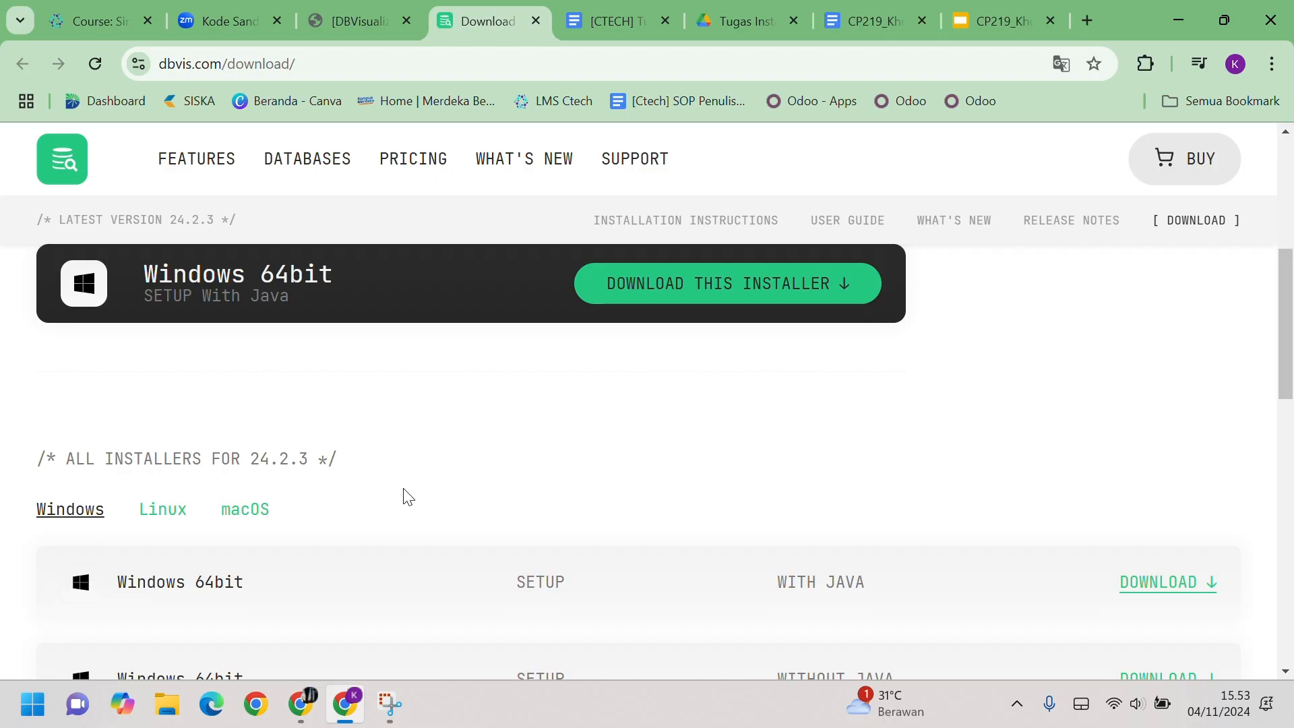
pyautogui.scroll(3, 405, 493)
pyautogui.scroll(3, 411, 494)
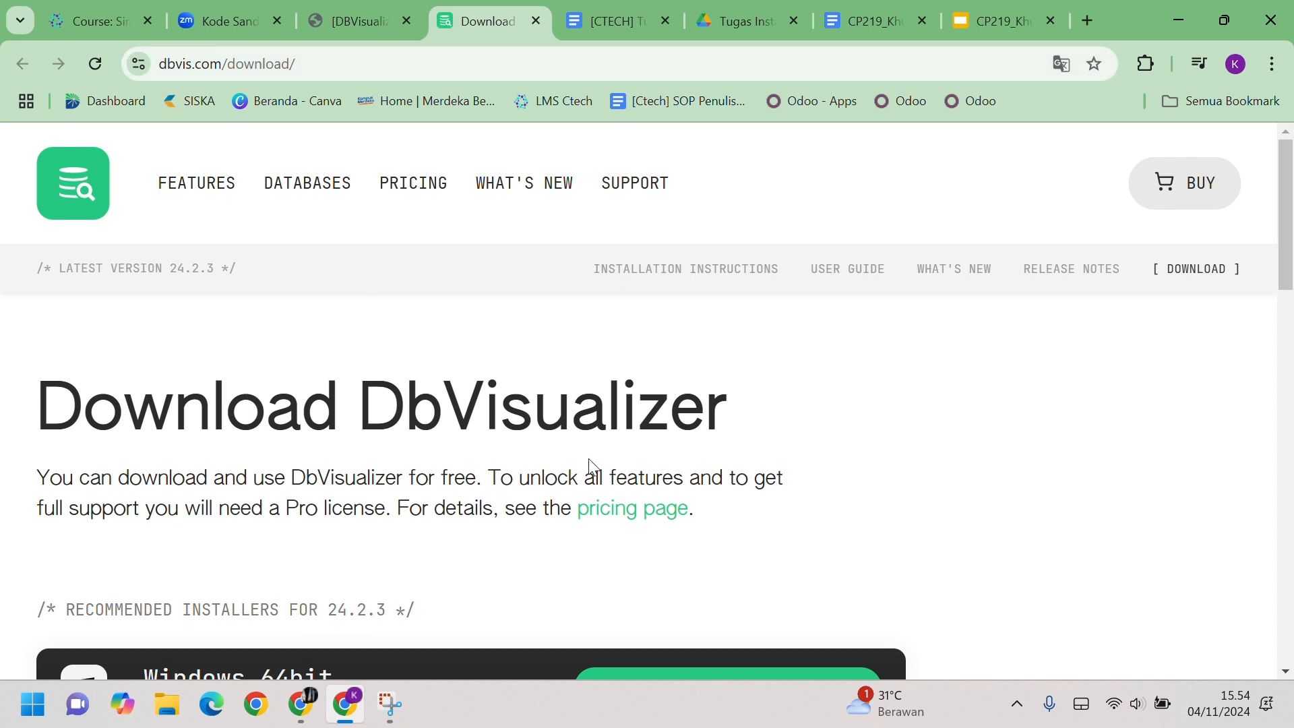
pyautogui.click(330, 64)
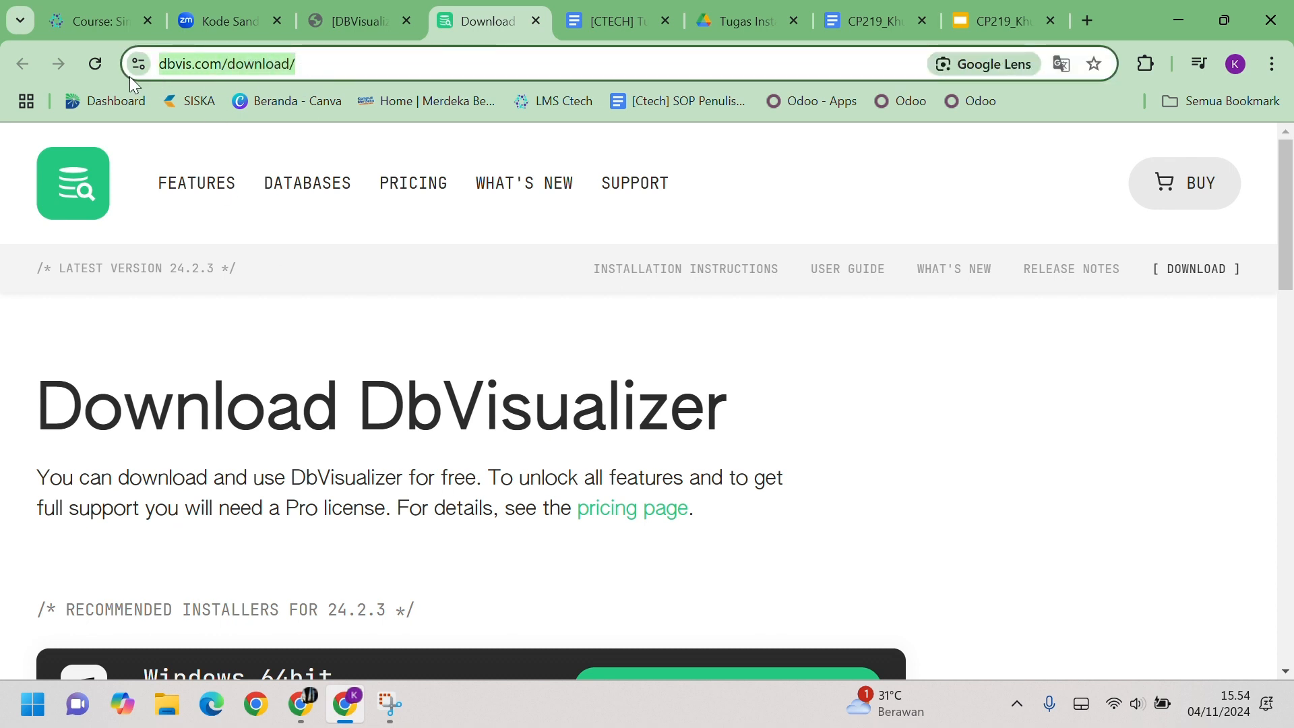
pyautogui.click(484, 318)
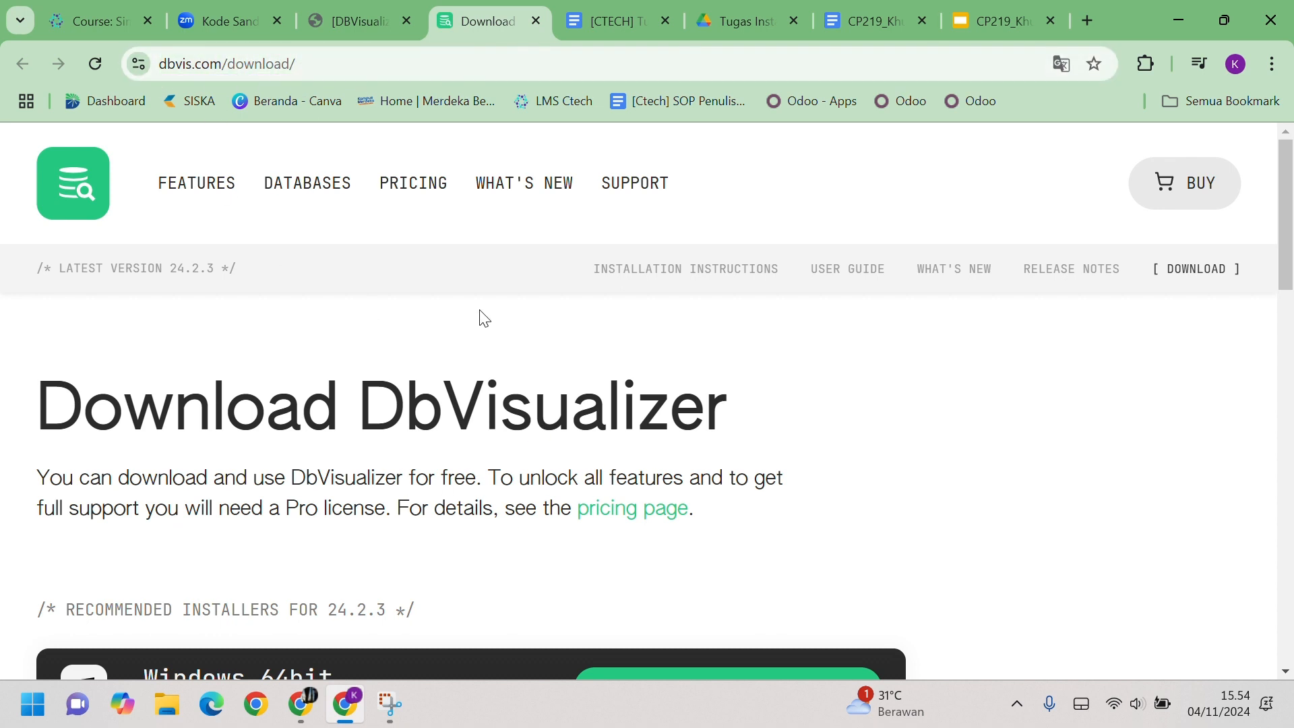
pyautogui.scroll(-1, 485, 318)
pyautogui.scroll(1, 485, 318)
pyautogui.hotkey('ctrl', '-')
pyautogui.hotkey('ctrl', '-')
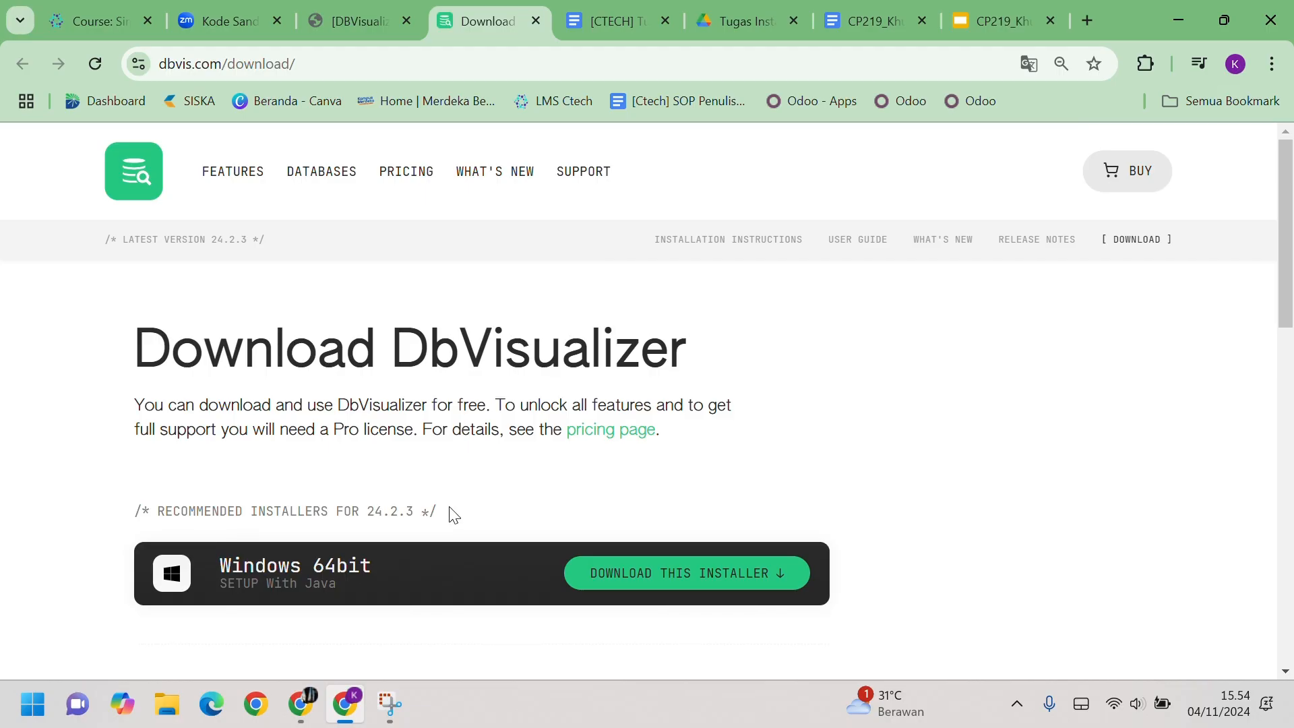
pyautogui.scroll(-3, 449, 512)
pyautogui.scroll(2, 449, 512)
pyautogui.scroll(2, 518, 415)
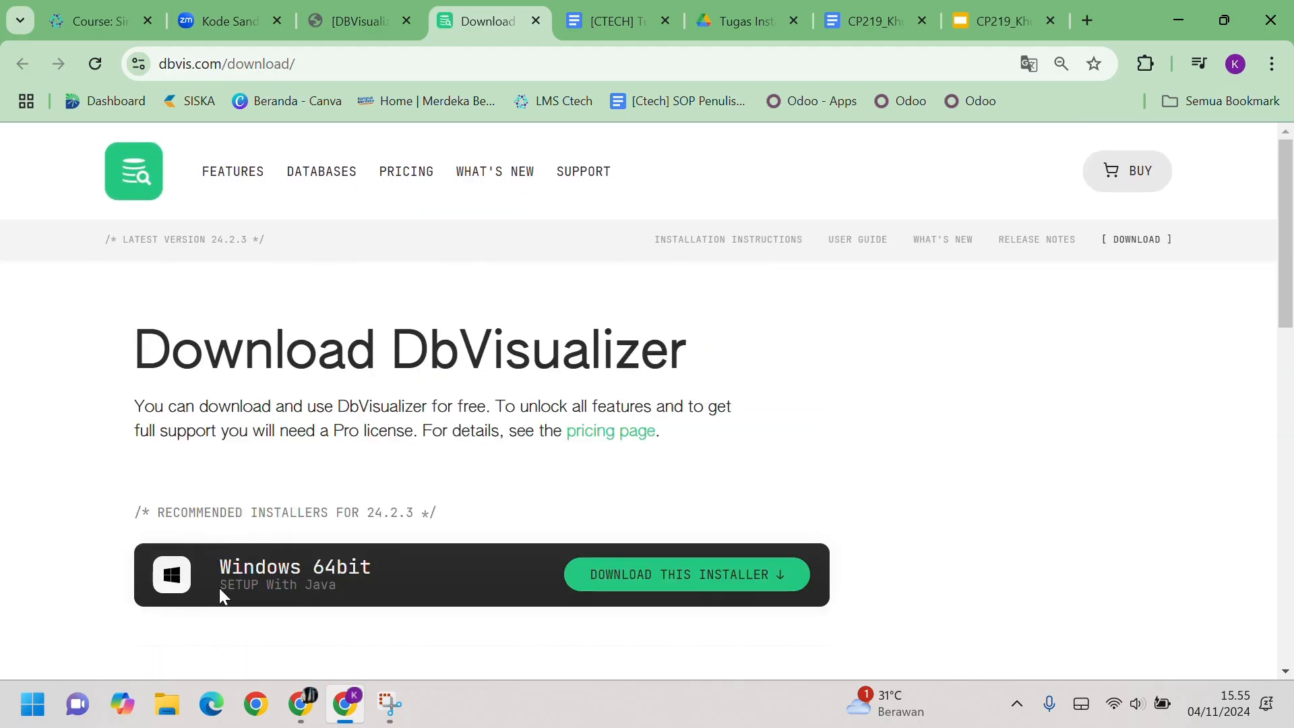
pyautogui.scroll(-2, 372, 571)
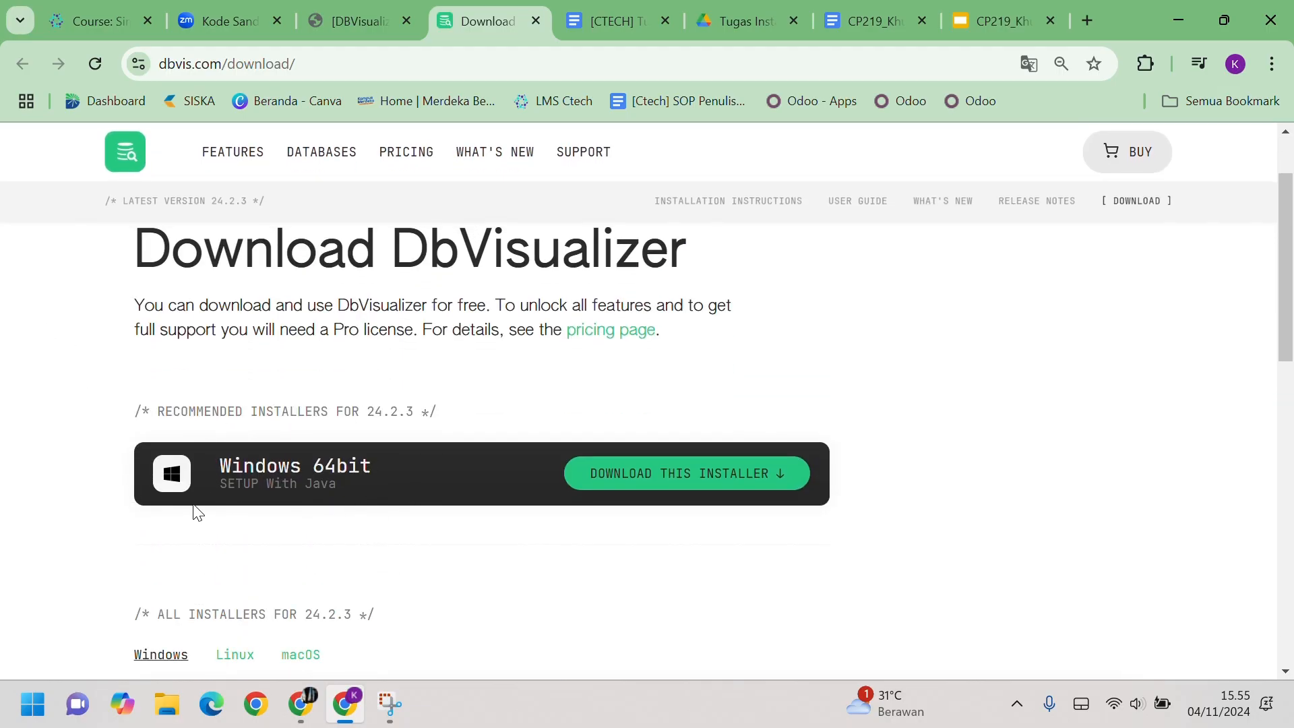
pyautogui.scroll(-3, 345, 558)
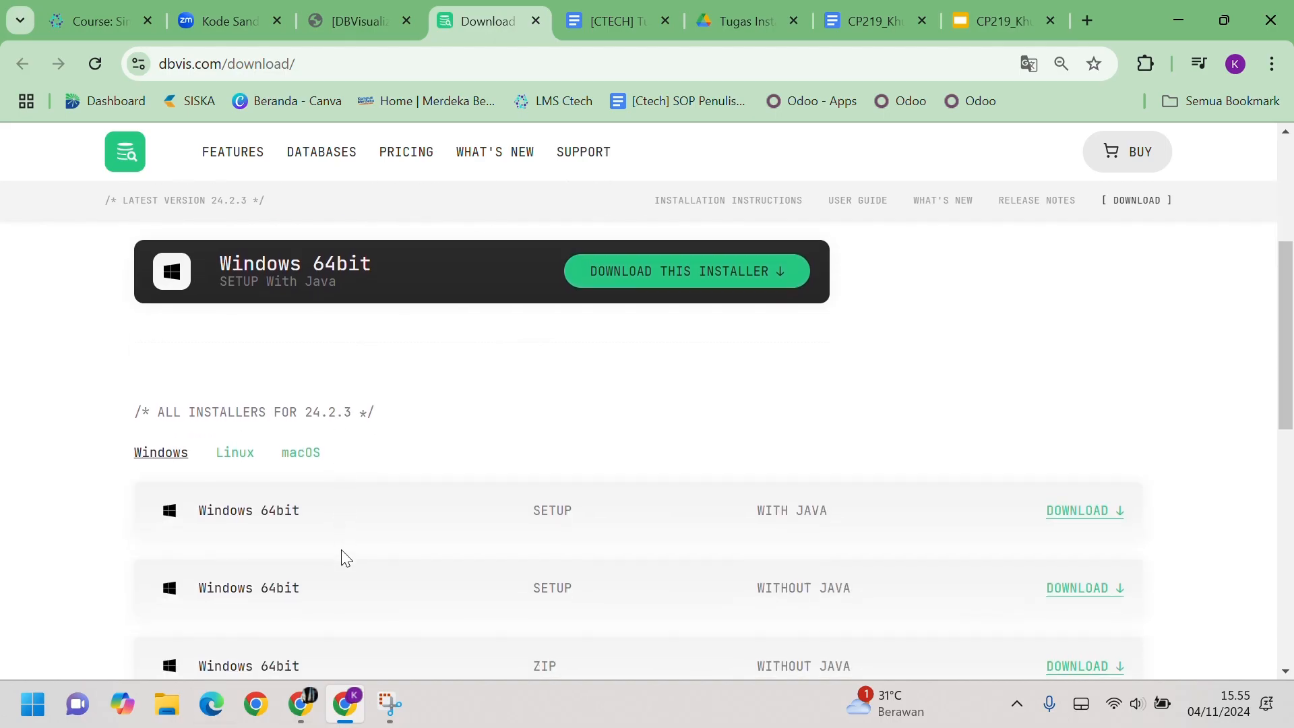
pyautogui.scroll(-2, 154, 468)
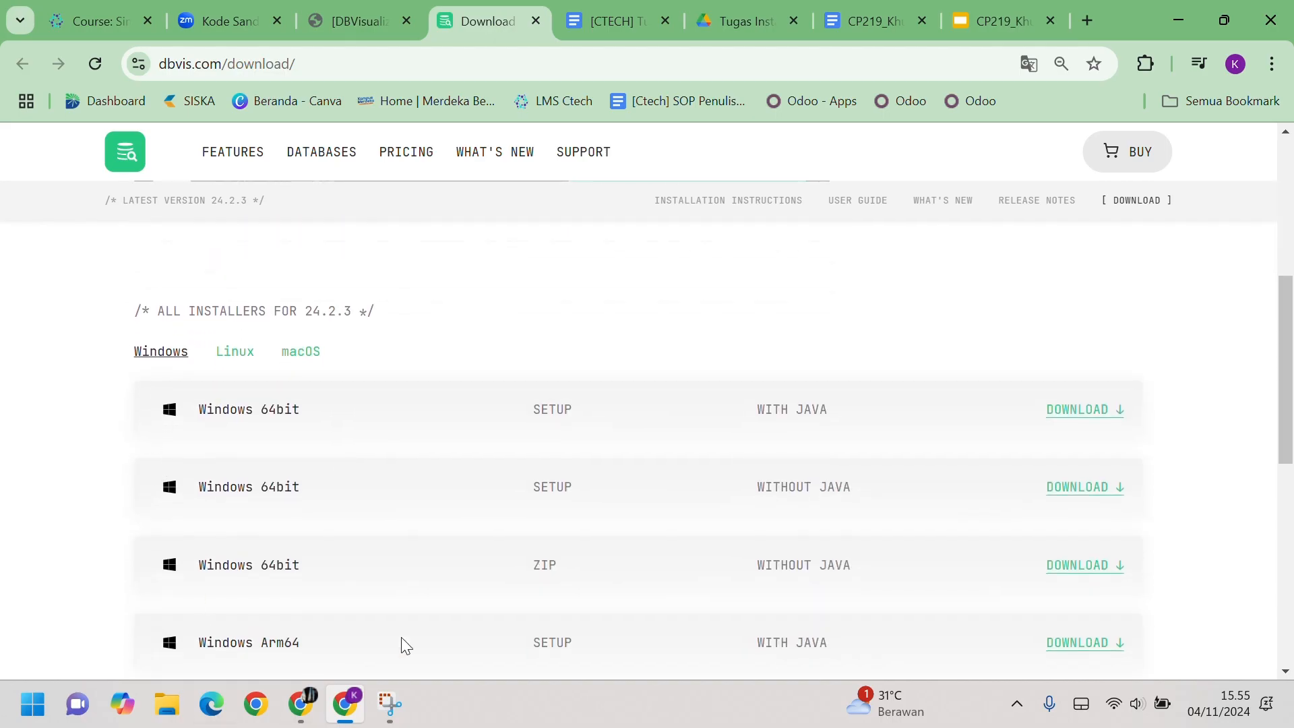
pyautogui.scroll(-2, 514, 540)
pyautogui.scroll(2, 515, 538)
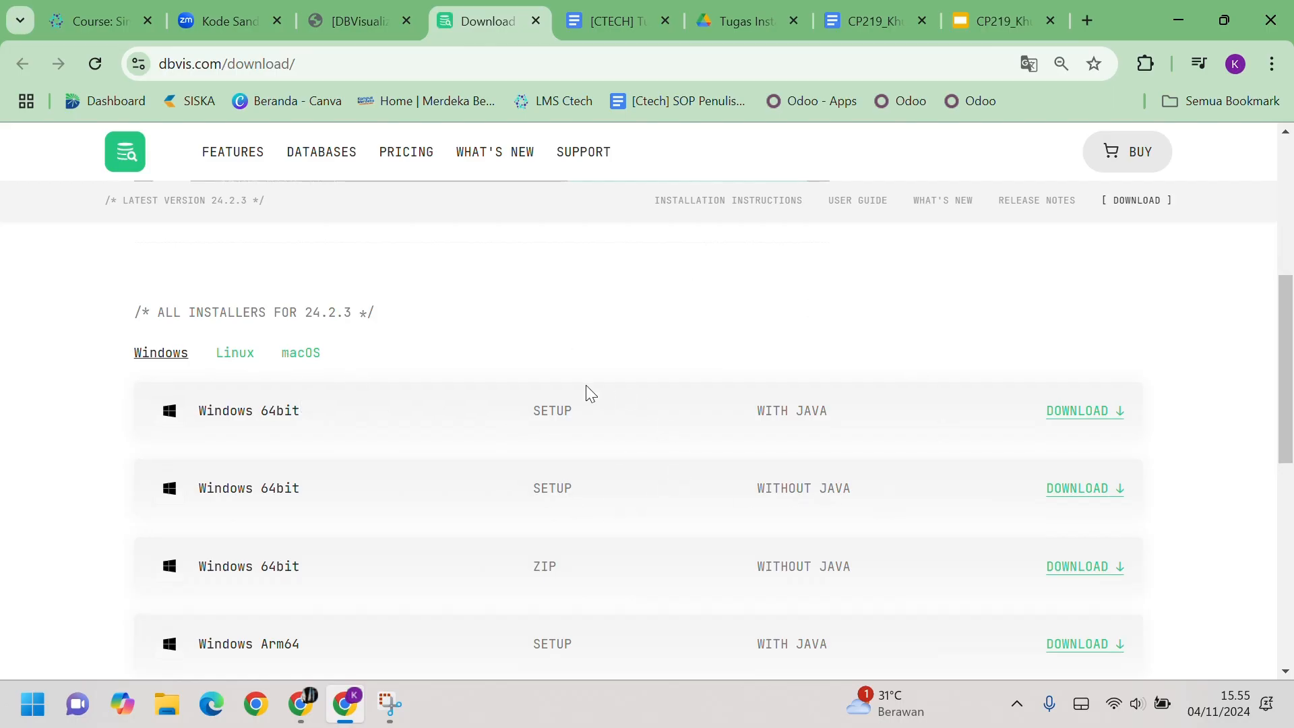
pyautogui.scroll(4, 586, 390)
pyautogui.hotkey('ctrl', '+')
pyautogui.hotkey('ctrl', '-')
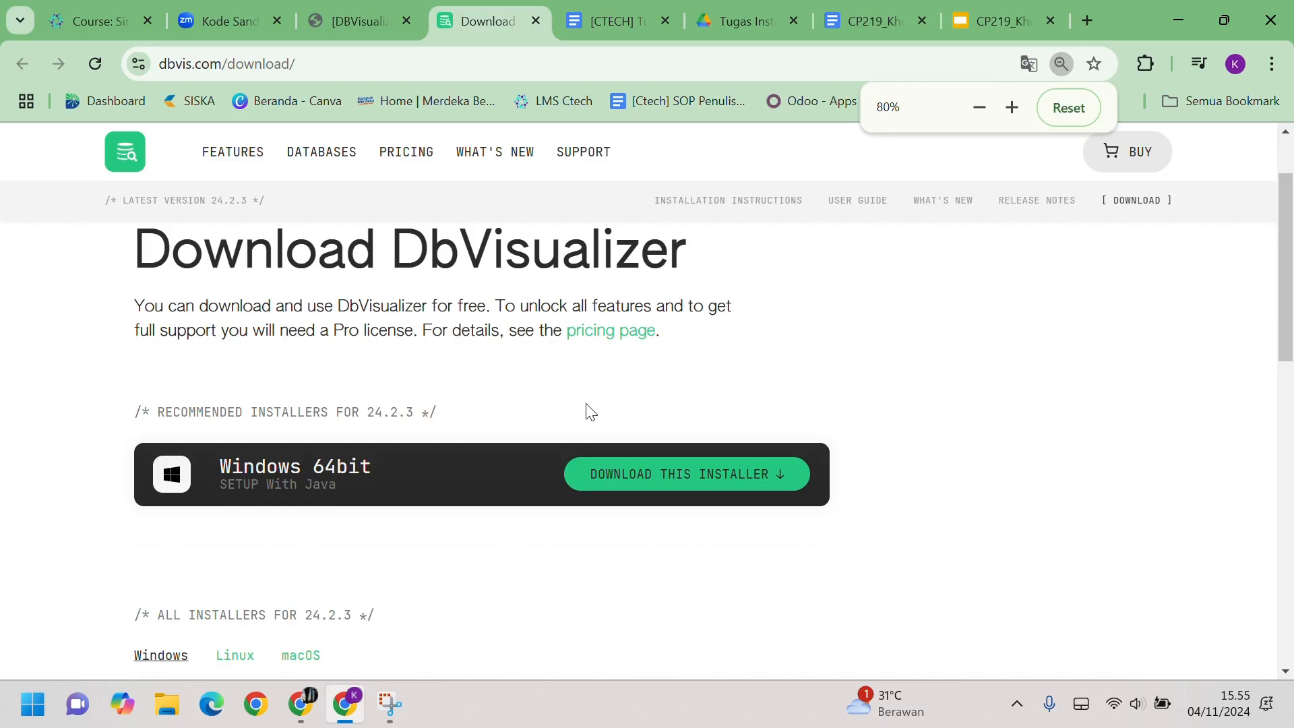
pyautogui.hotkey('ctrl', '+')
pyautogui.hotkey('ctrl', '+')
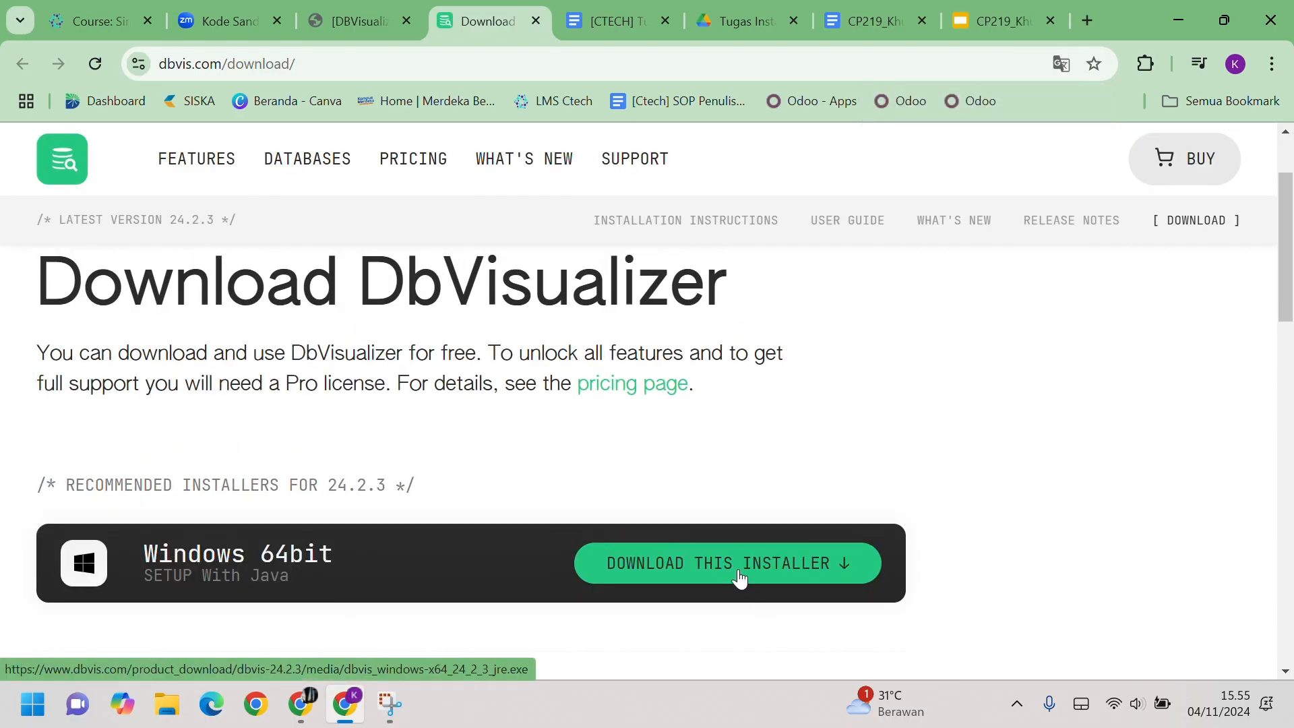
# Step: Download the Windows 64-bit installer with Java into D:\msib and check the downloads list
pyautogui.click(739, 569)
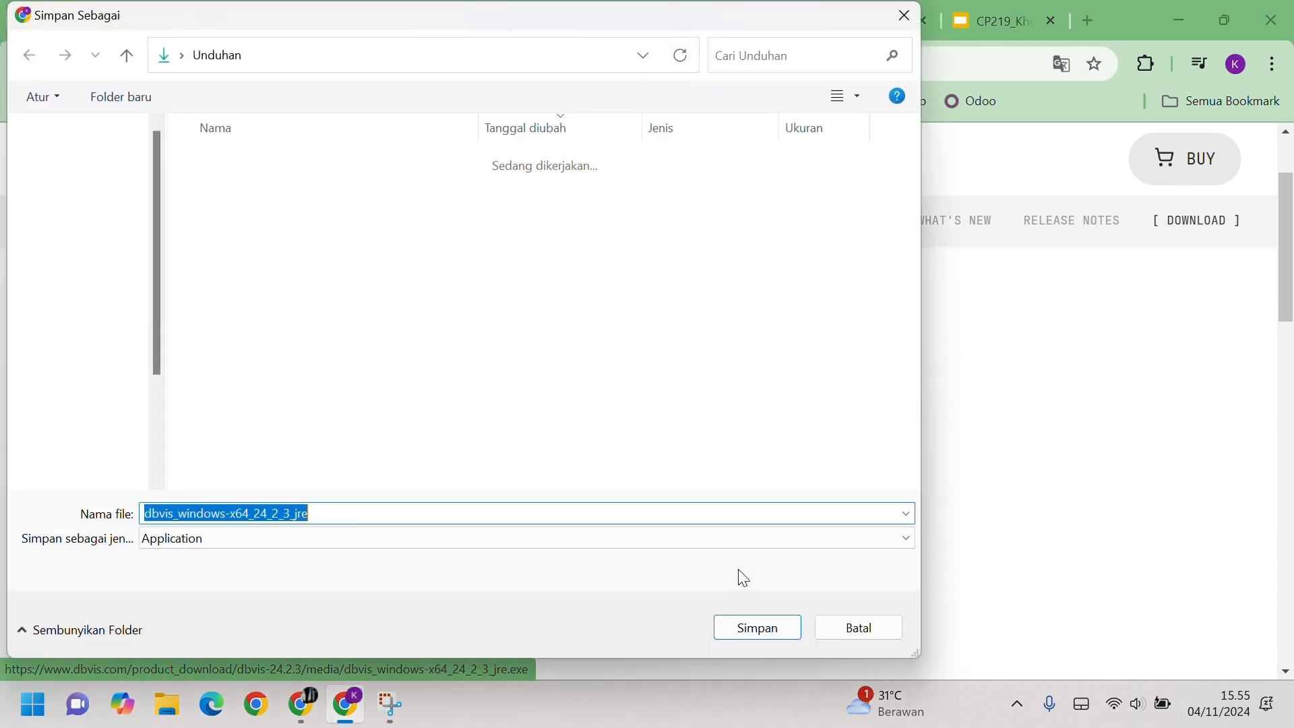
pyautogui.scroll(-1, 88, 303)
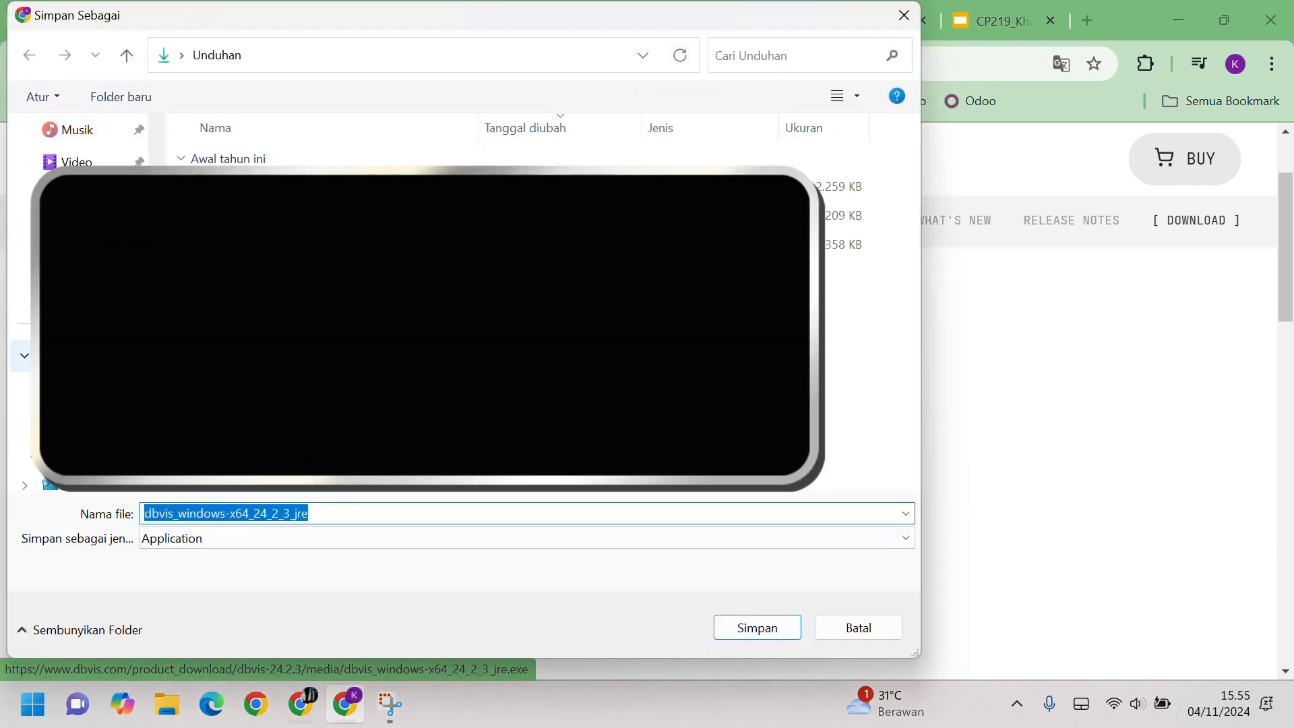
pyautogui.click(88, 421)
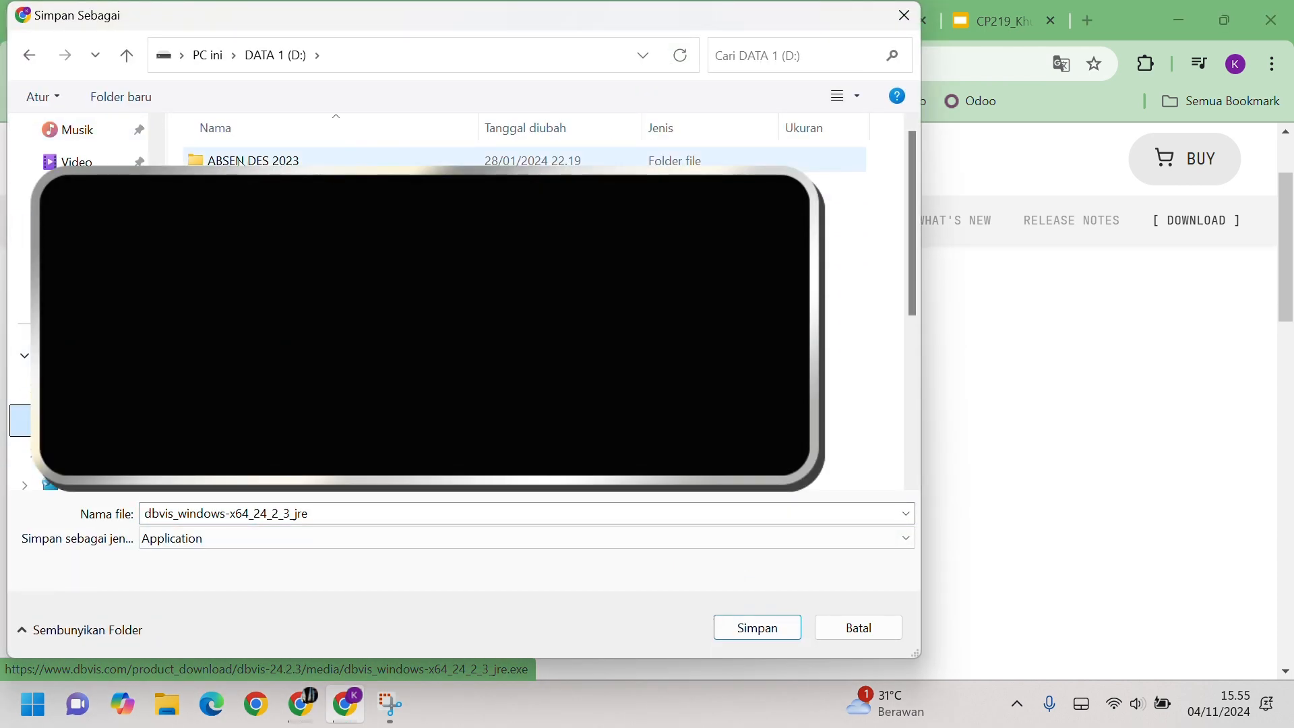
pyautogui.scroll(-1, 847, 361)
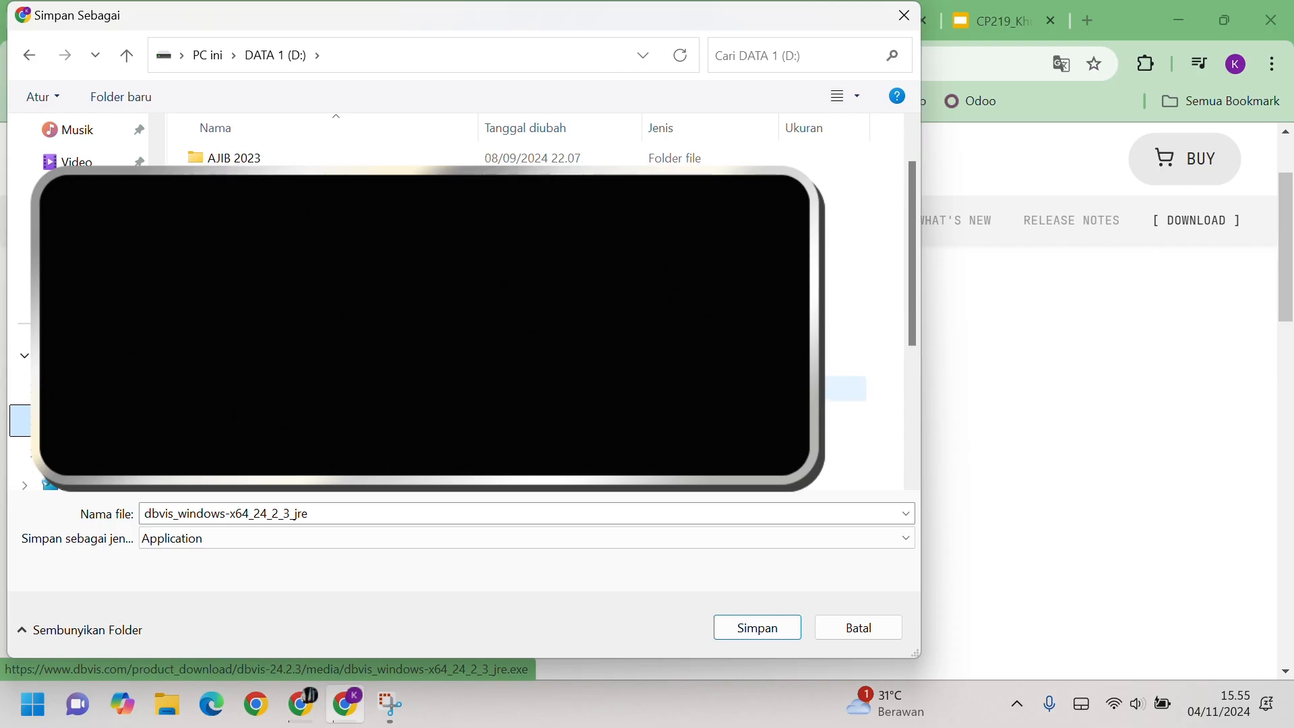
pyautogui.scroll(-2, 846, 388)
pyautogui.click(846, 417)
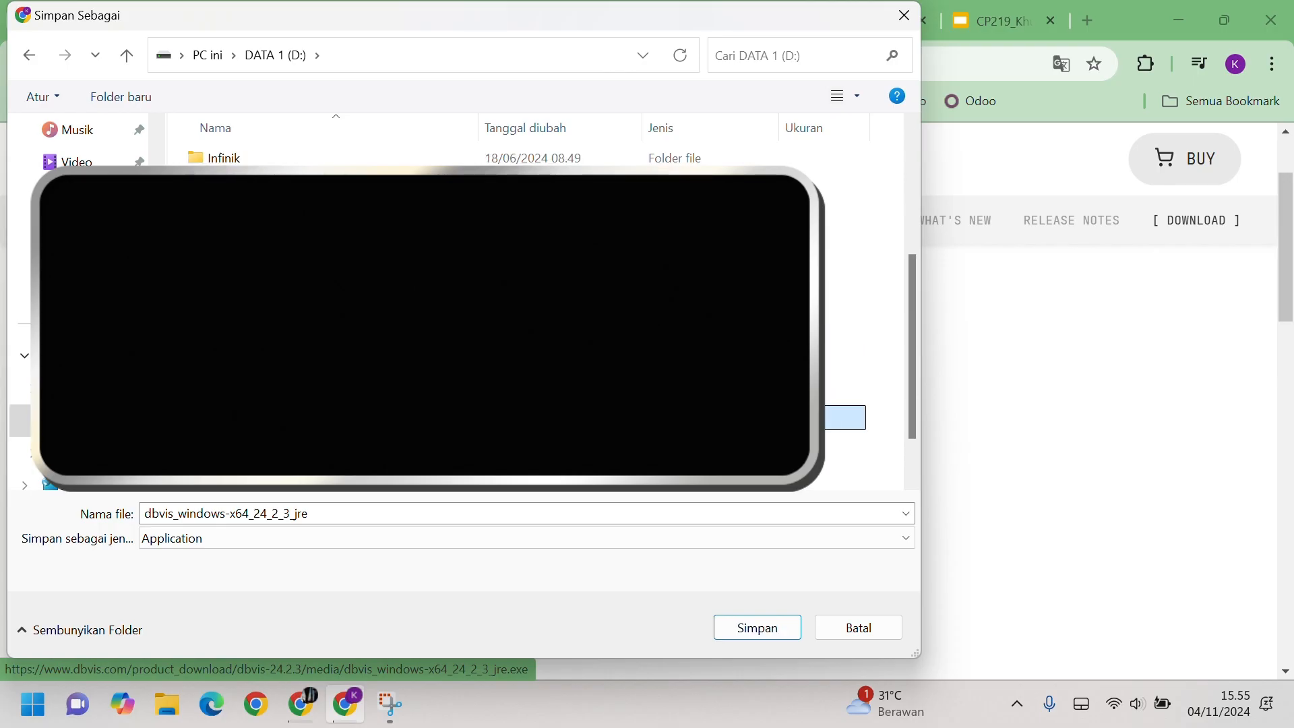
pyautogui.doubleClick(283, 417)
pyautogui.doubleClick(283, 189)
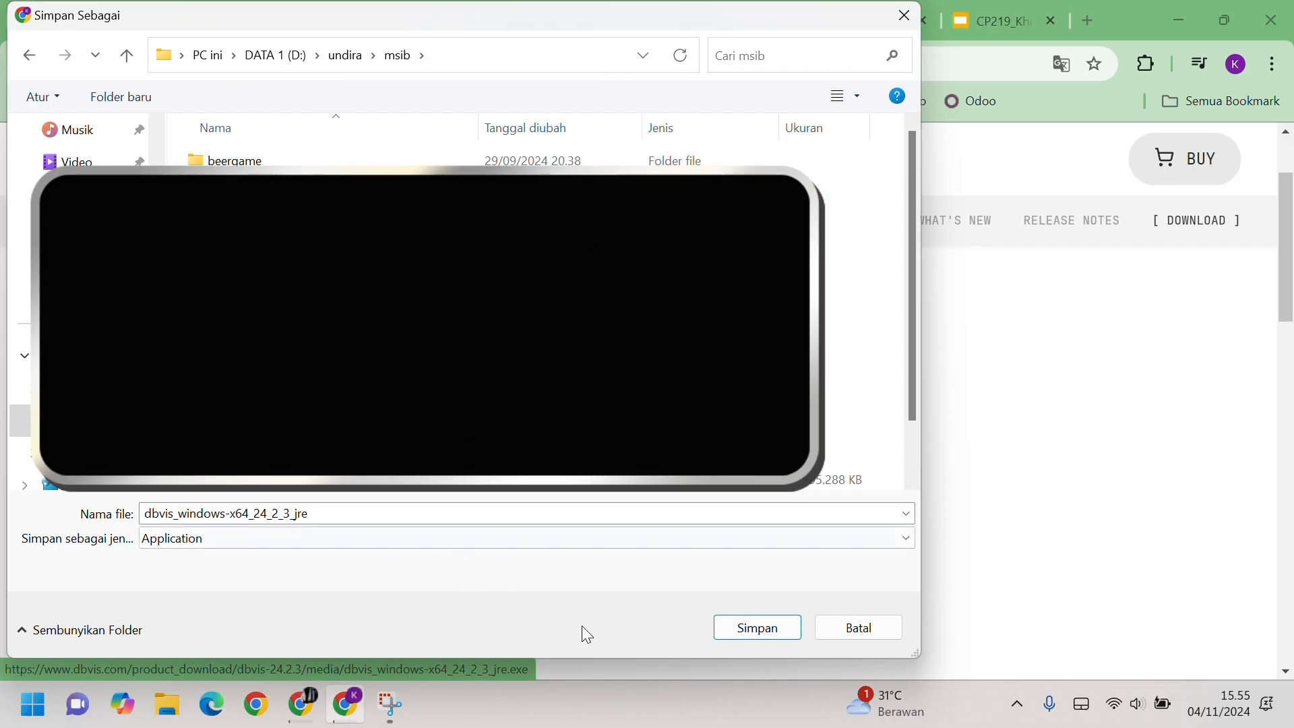
pyautogui.click(756, 630)
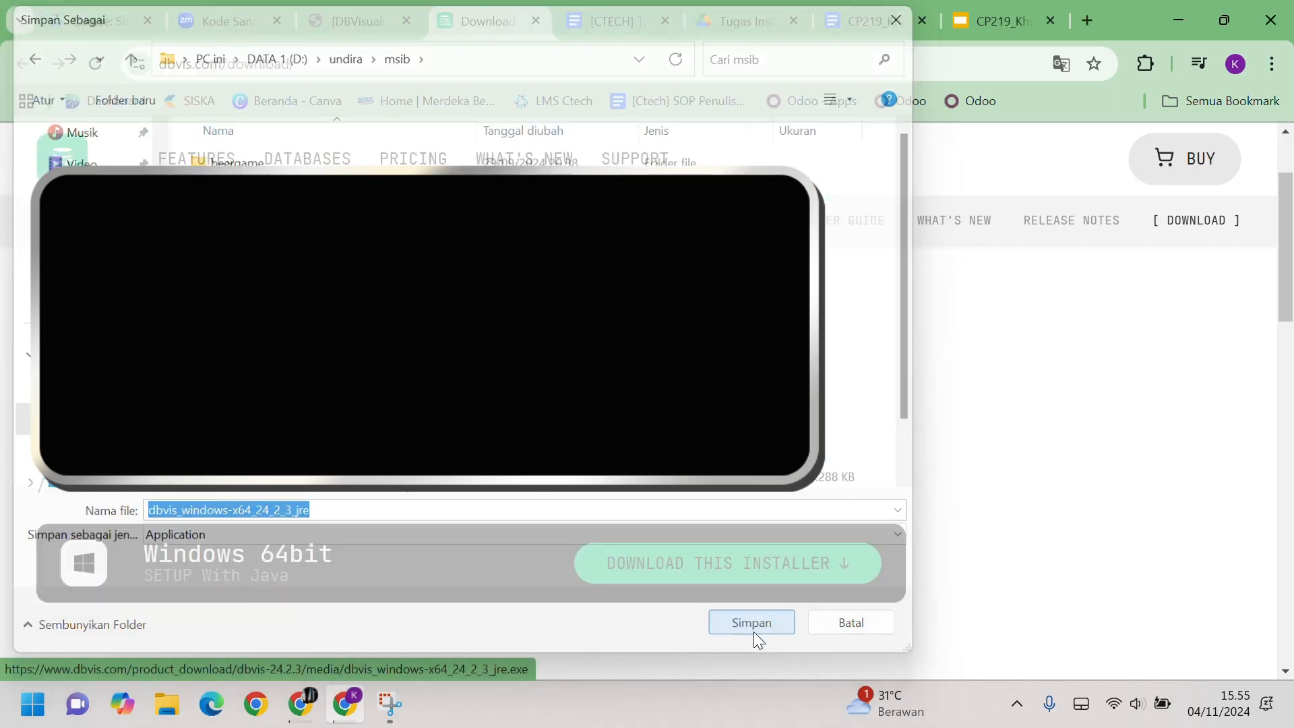
pyautogui.click(1200, 66)
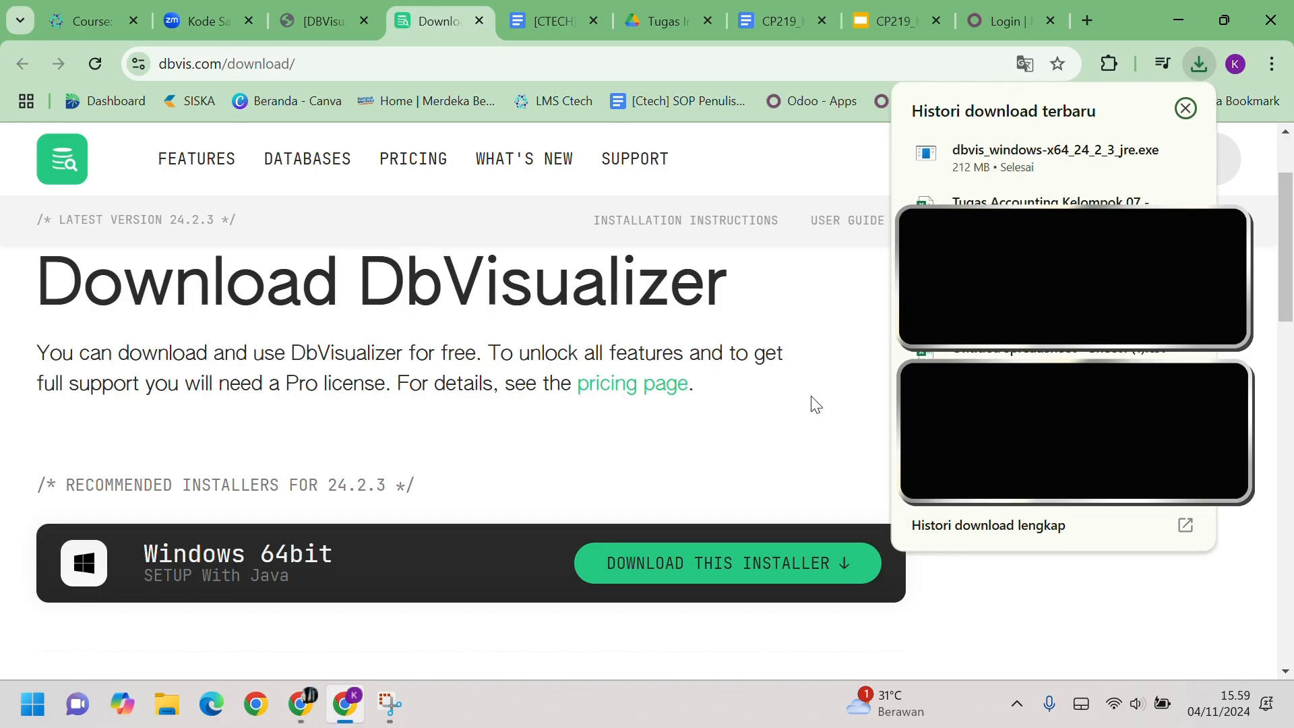
# Step: Run the downloaded DbVisualizer installer and allow it past the security warning
pyautogui.moveTo(1071, 174)
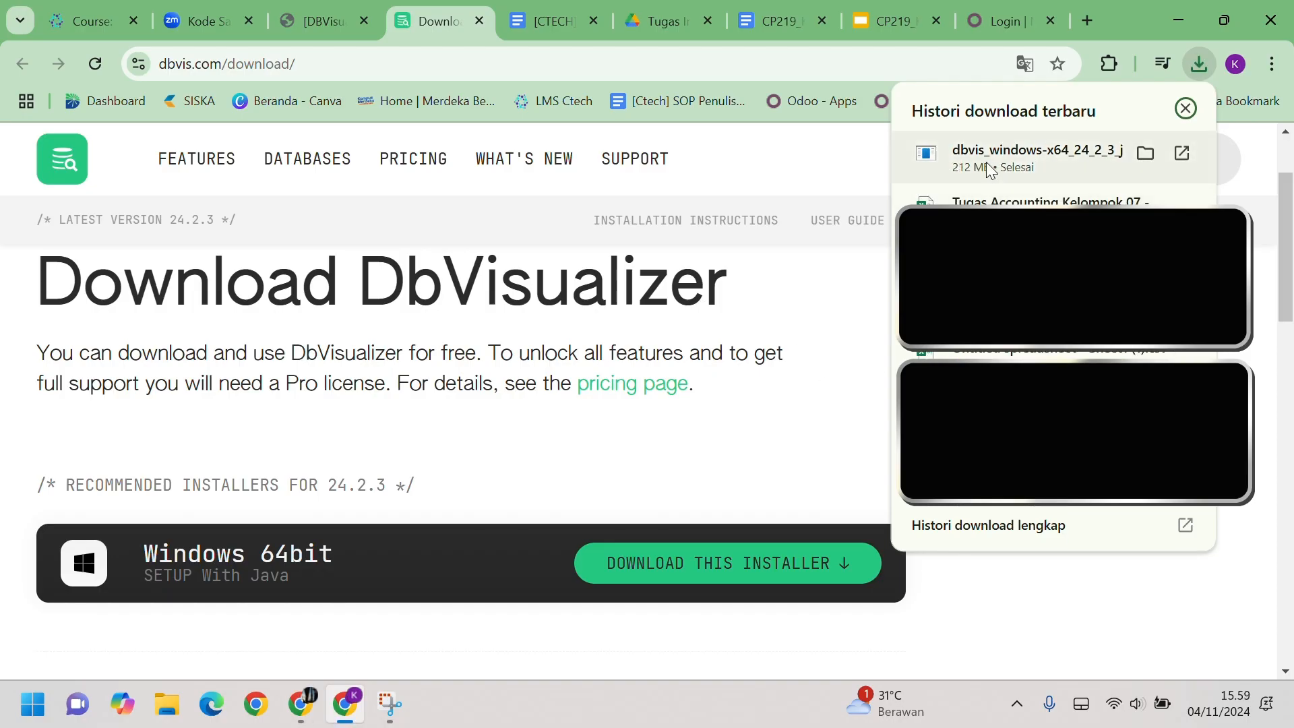
pyautogui.click(1068, 159)
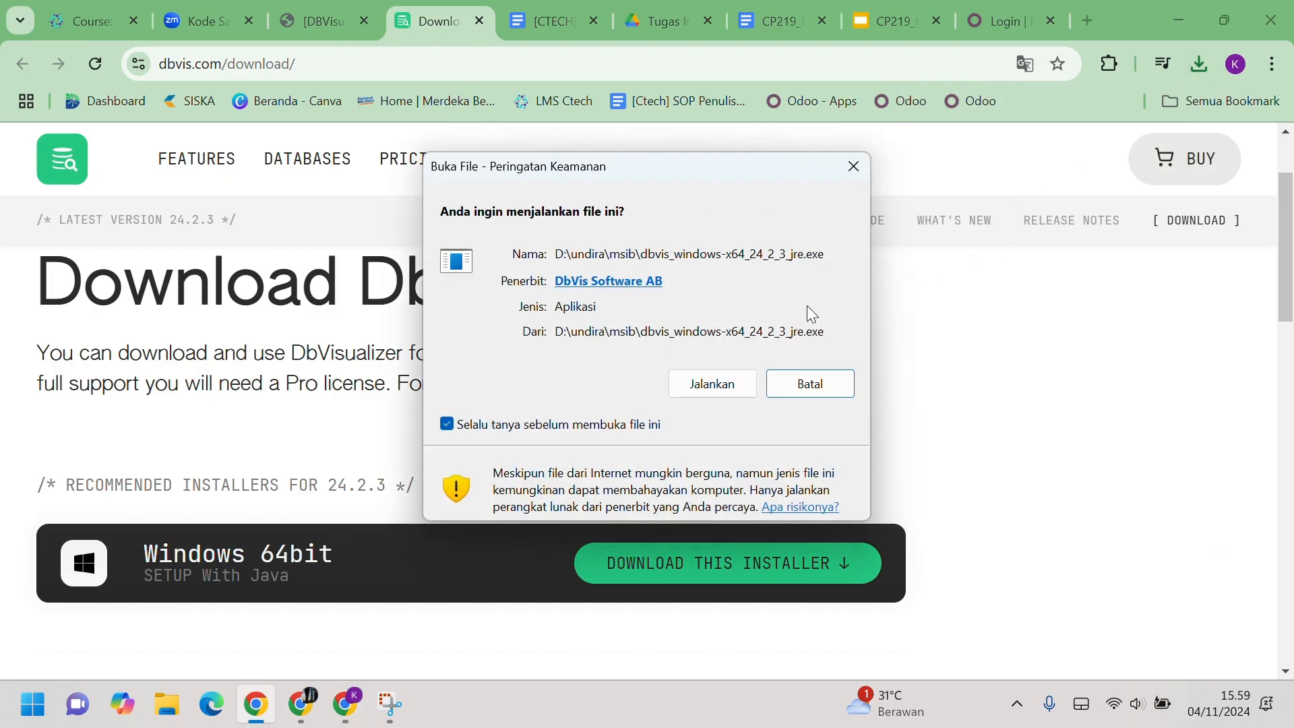
pyautogui.click(706, 384)
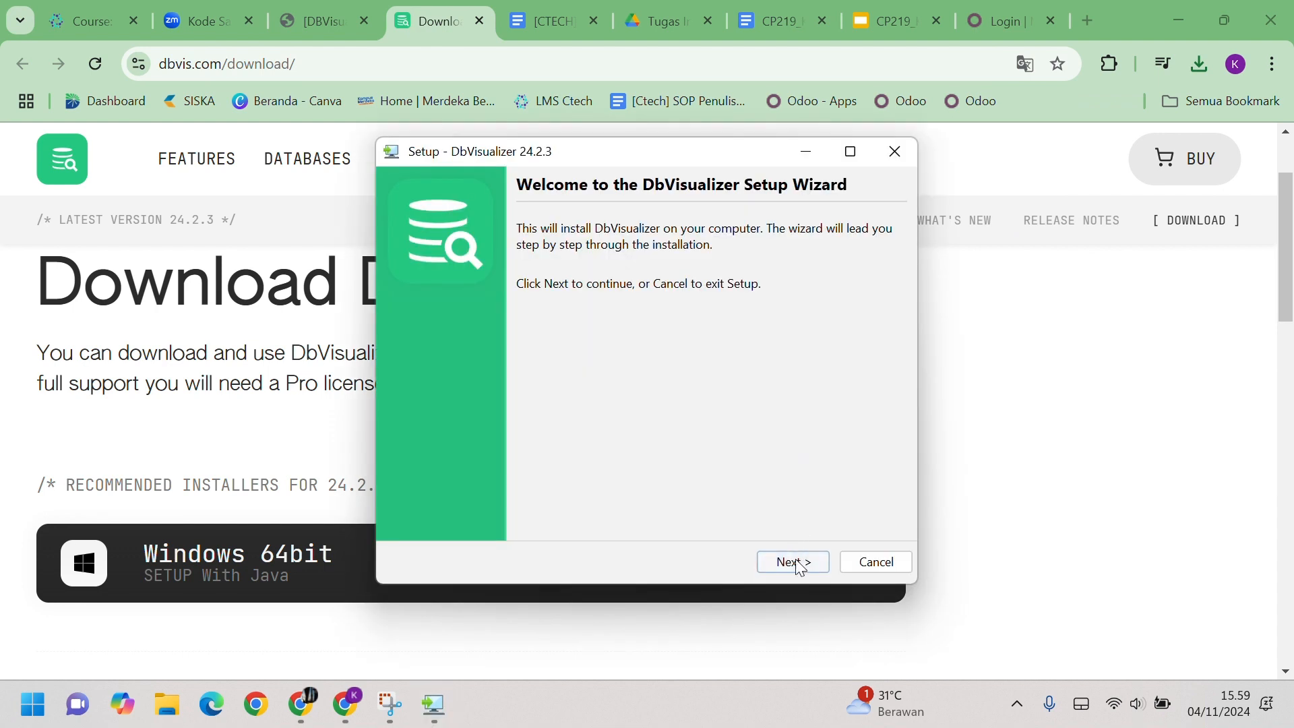
# Step: Set the install folder to D:\undira\msib\dbv, keeping the default Start Menu and .sql association
pyautogui.click(797, 563)
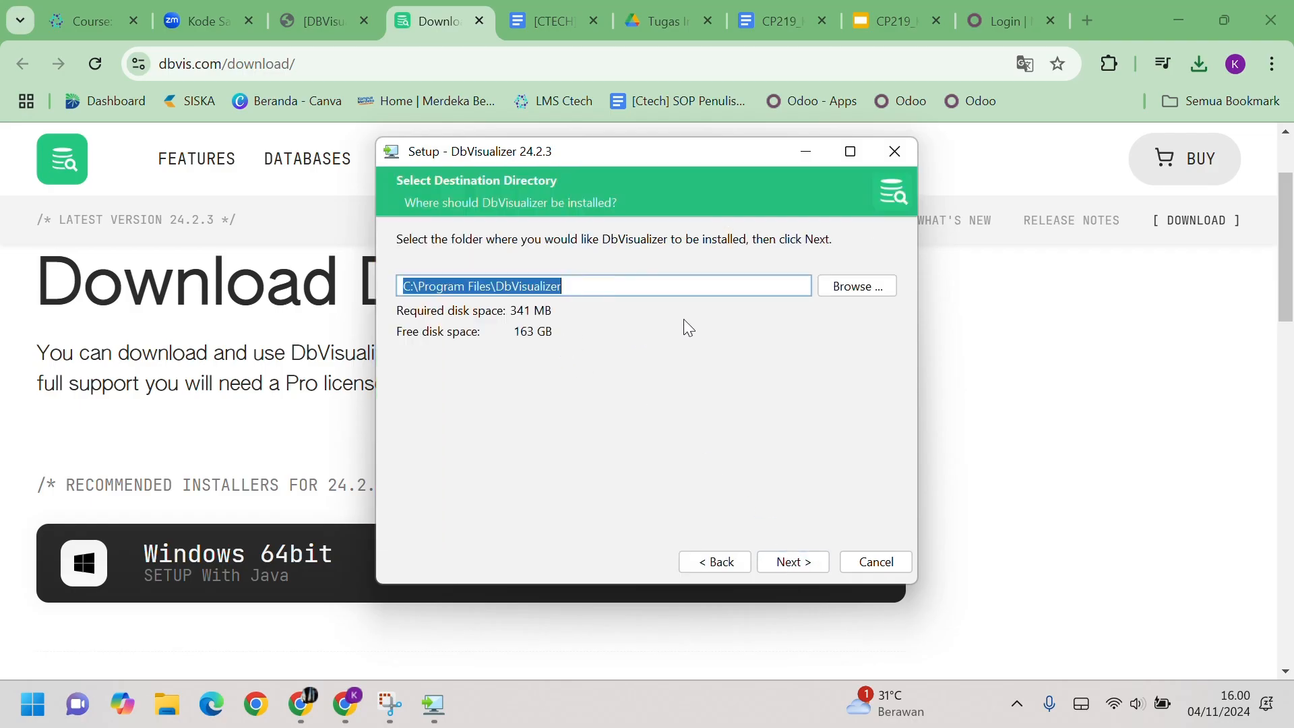
pyautogui.click(838, 292)
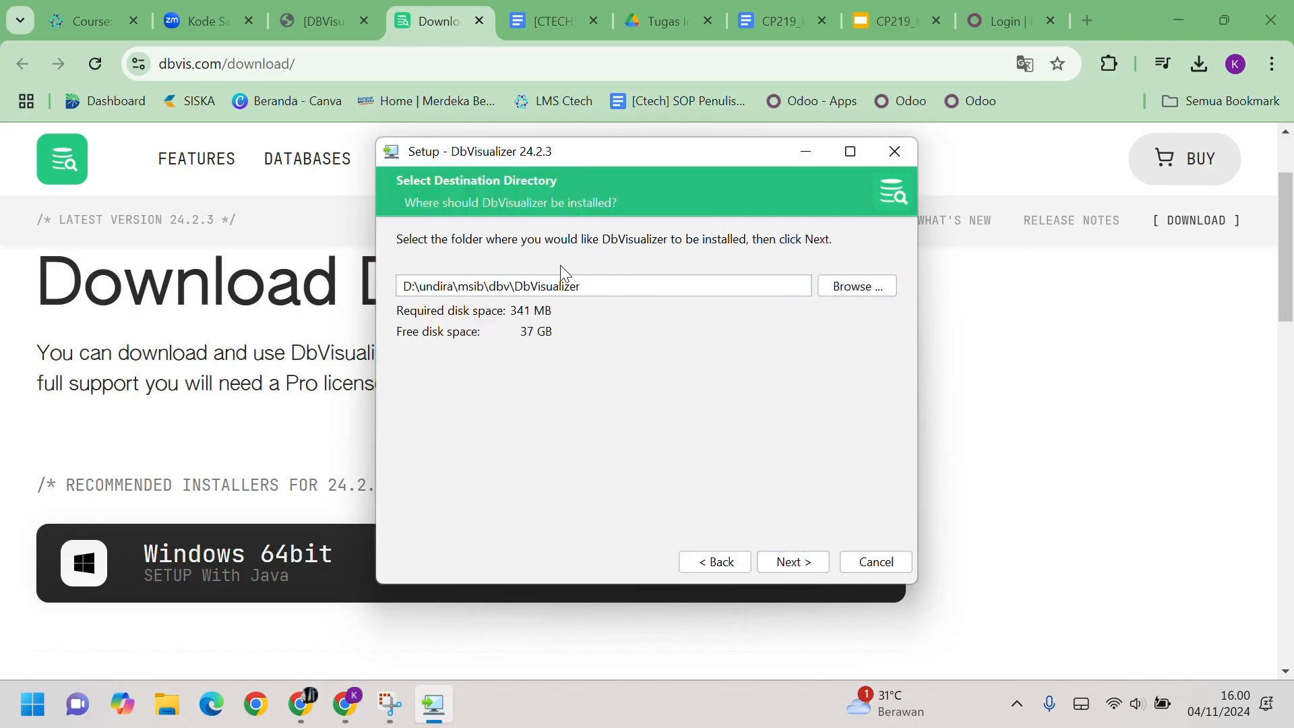
pyautogui.click(796, 563)
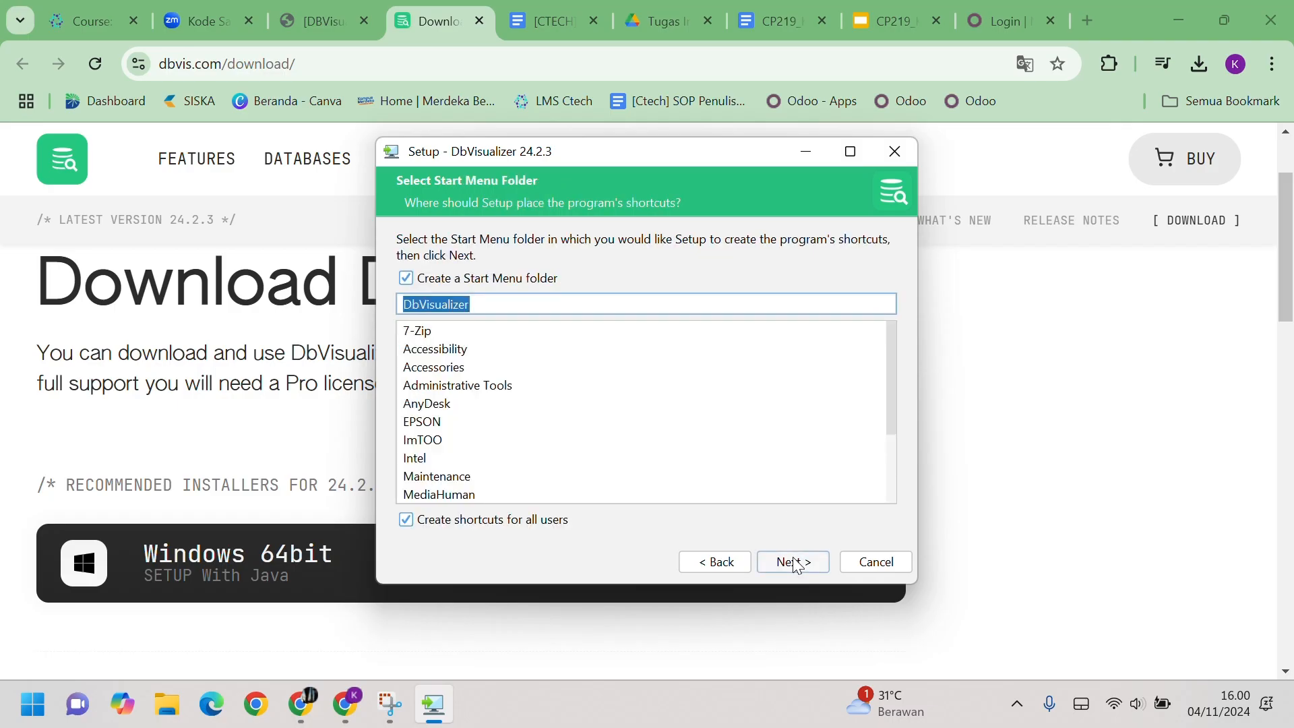
pyautogui.click(799, 565)
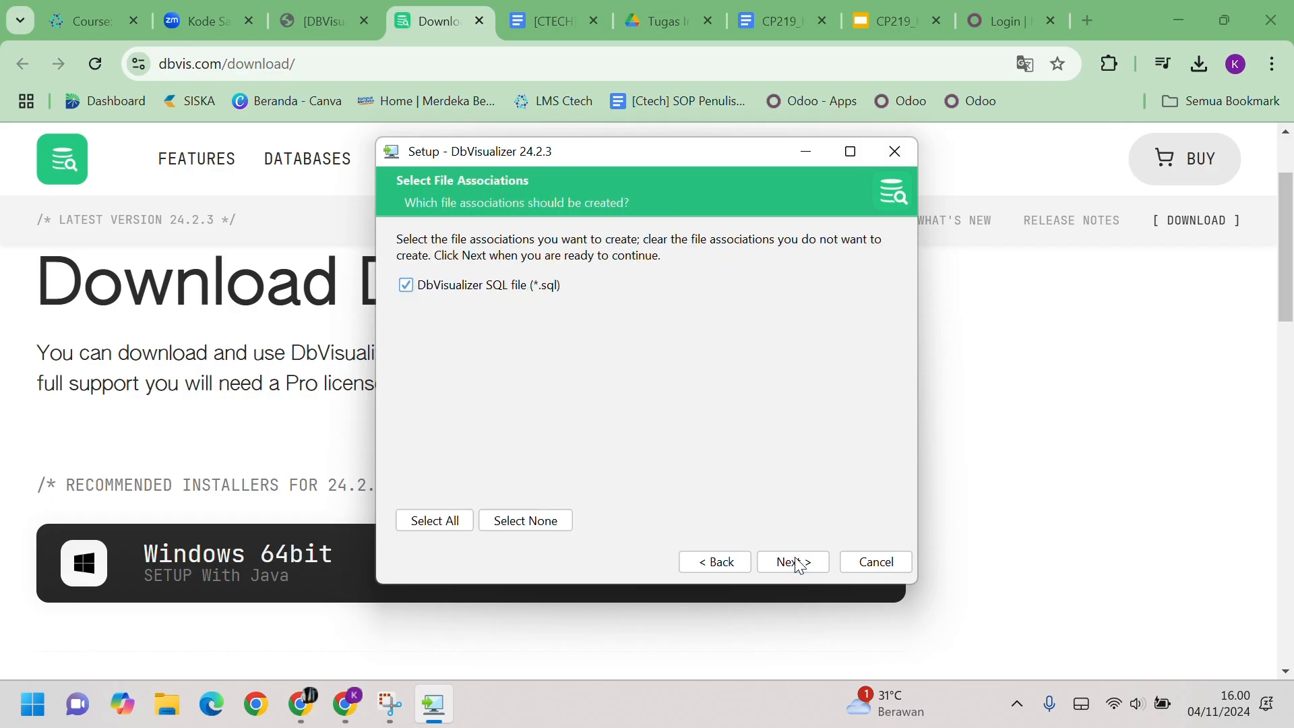
pyautogui.click(799, 565)
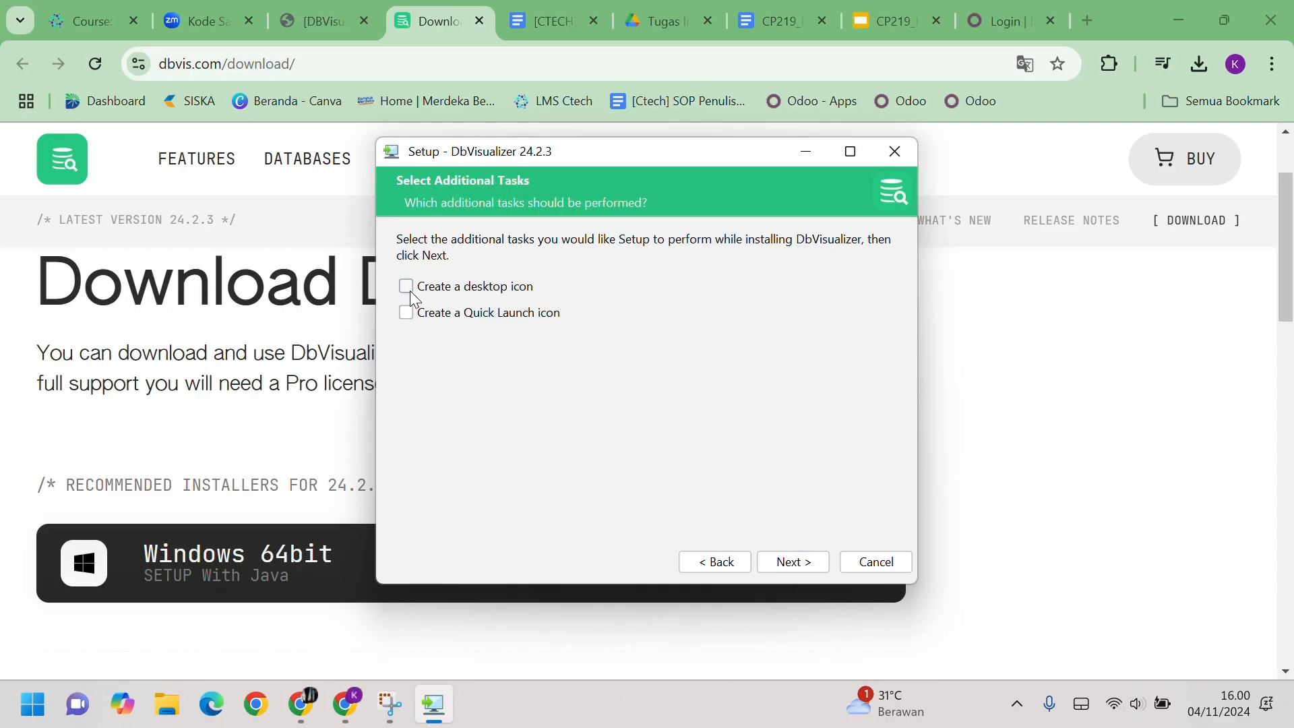
# Step: Add a desktop icon, install DbVisualizer 24.2.3, and finish to launch it
pyautogui.click(409, 290)
pyautogui.click(792, 562)
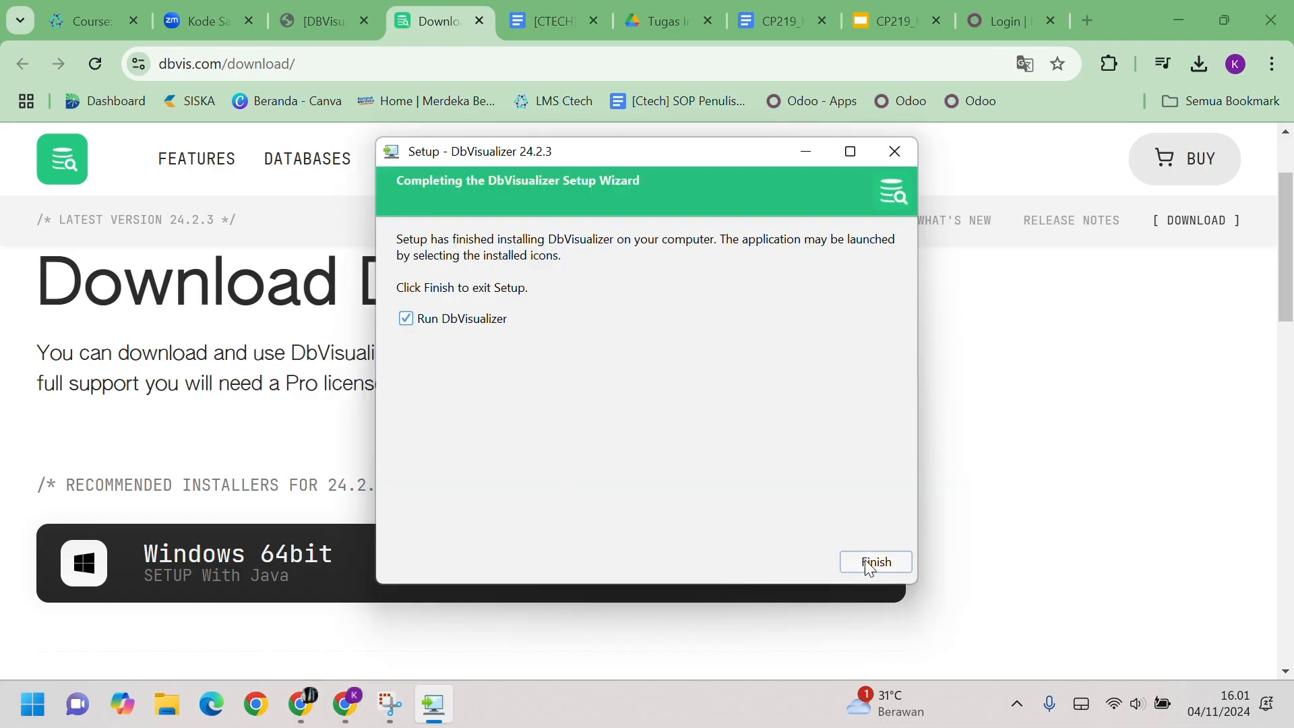
pyautogui.click(867, 561)
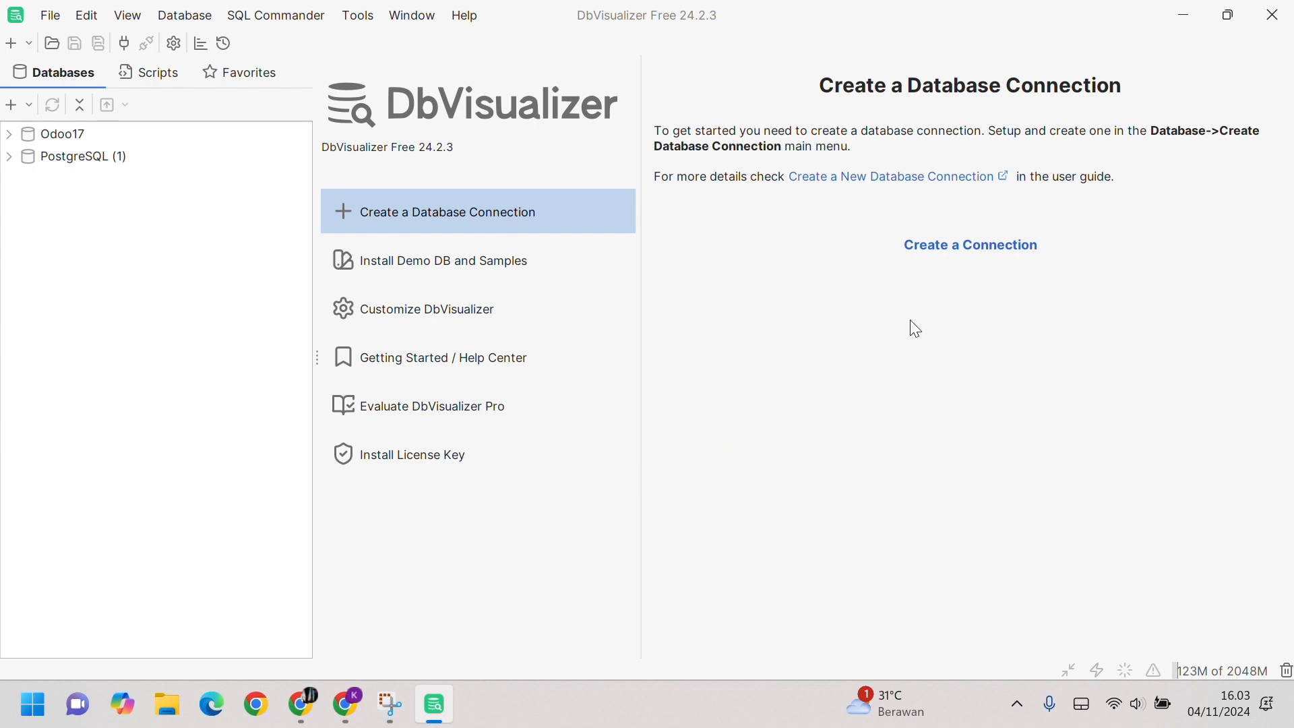
# Step: Choose Create a Connection on the DbVisualizer start page
pyautogui.click(964, 249)
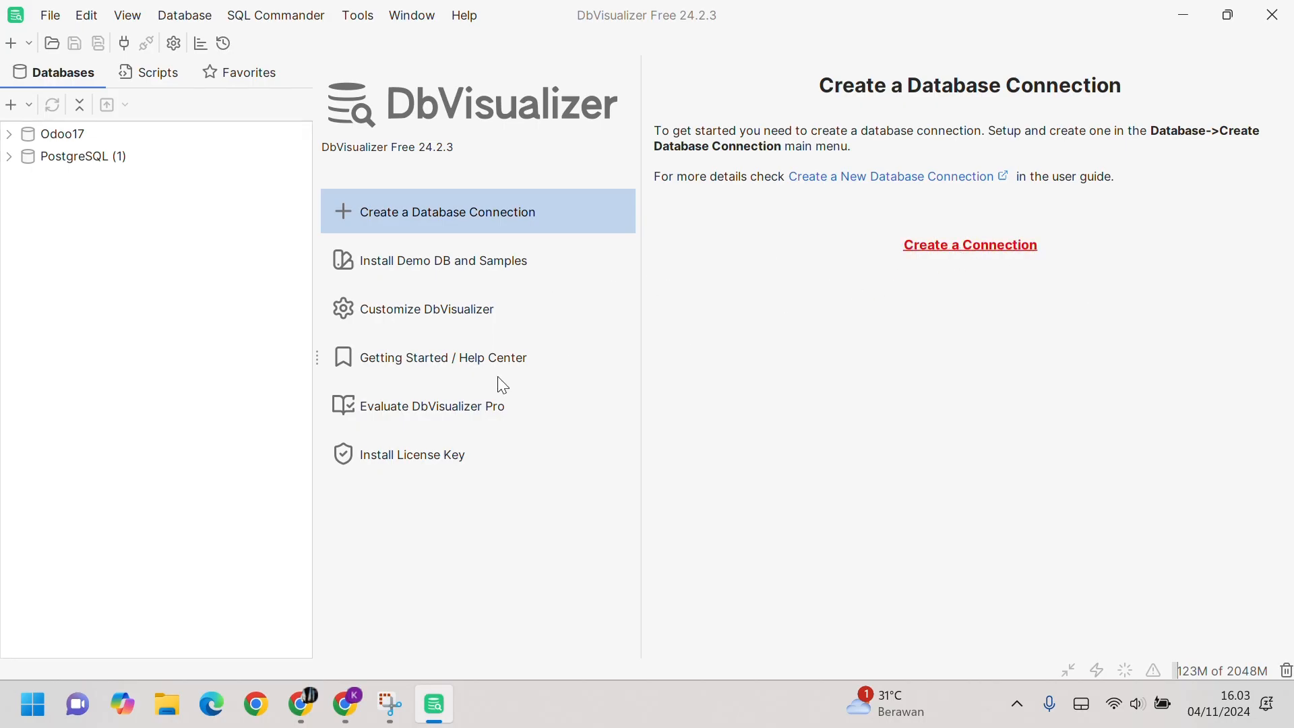
# Step: Create a connection with the PostgreSQL driver and review its localhost, 5432, postgres settings
pyautogui.scroll(-5, 169, 250)
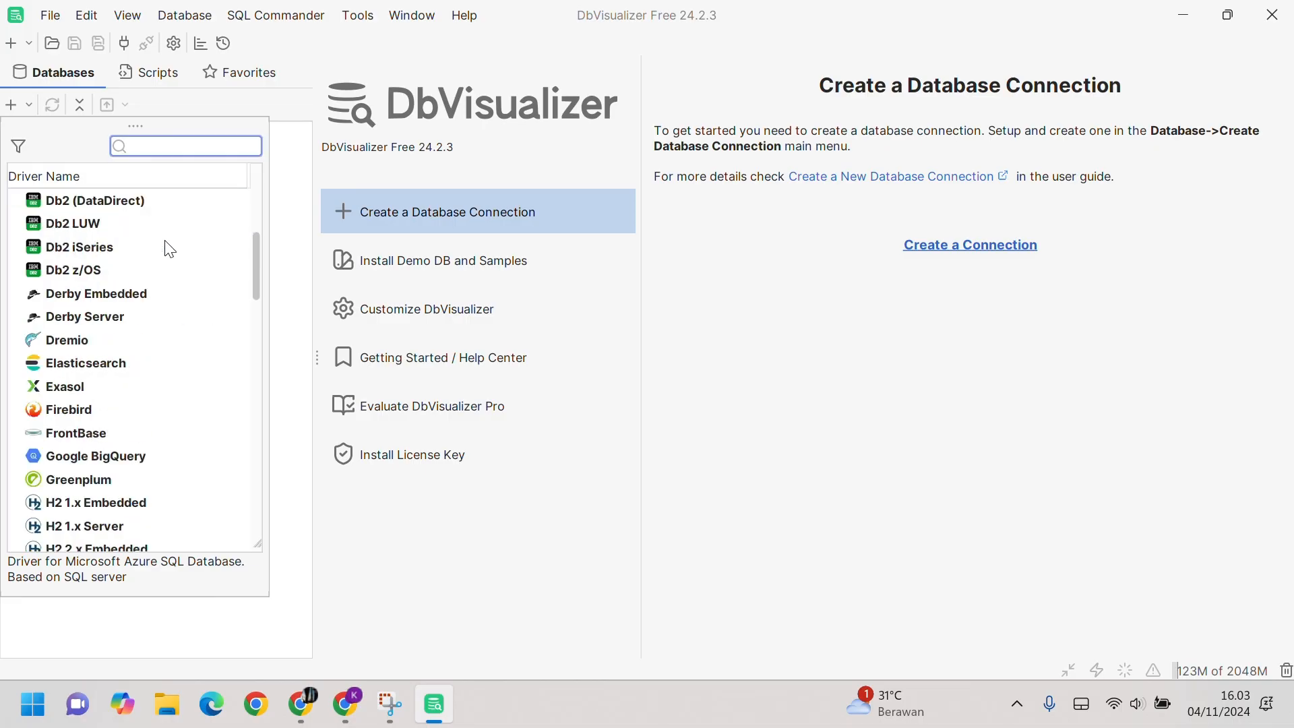
pyautogui.scroll(-3, 171, 251)
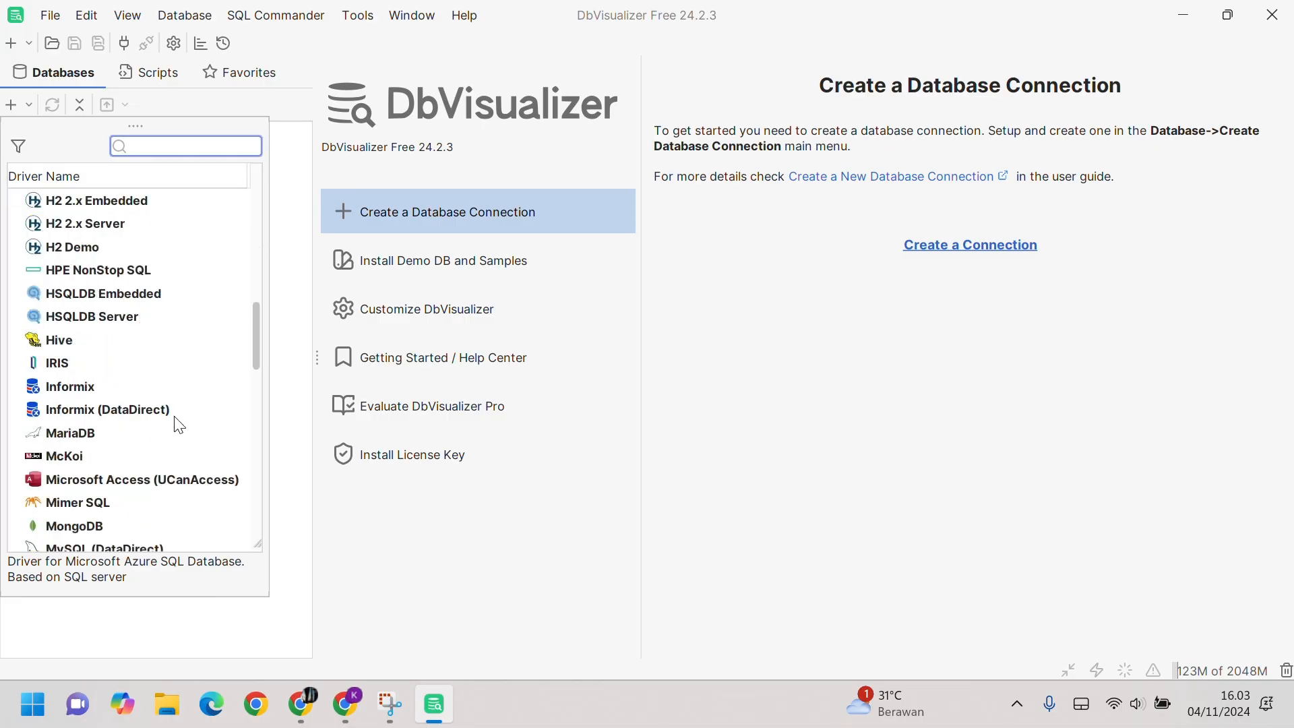
pyautogui.scroll(-12, 180, 426)
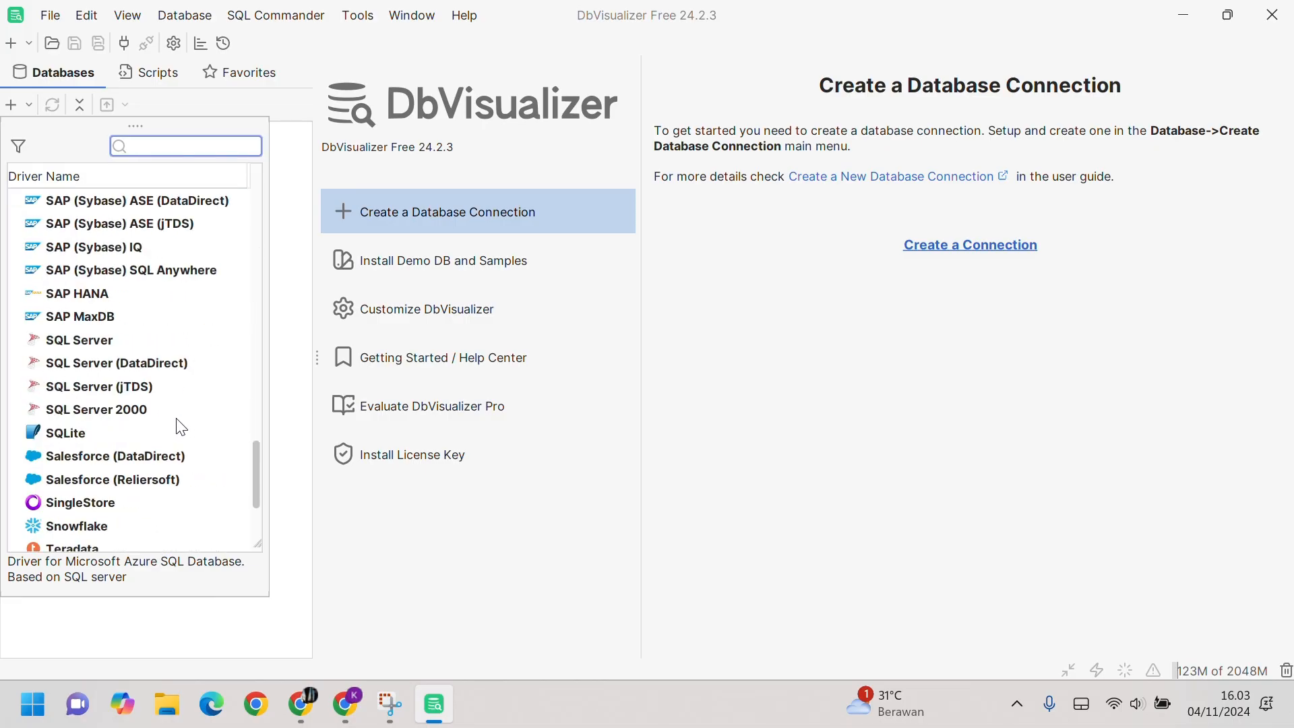
pyautogui.scroll(6, 180, 425)
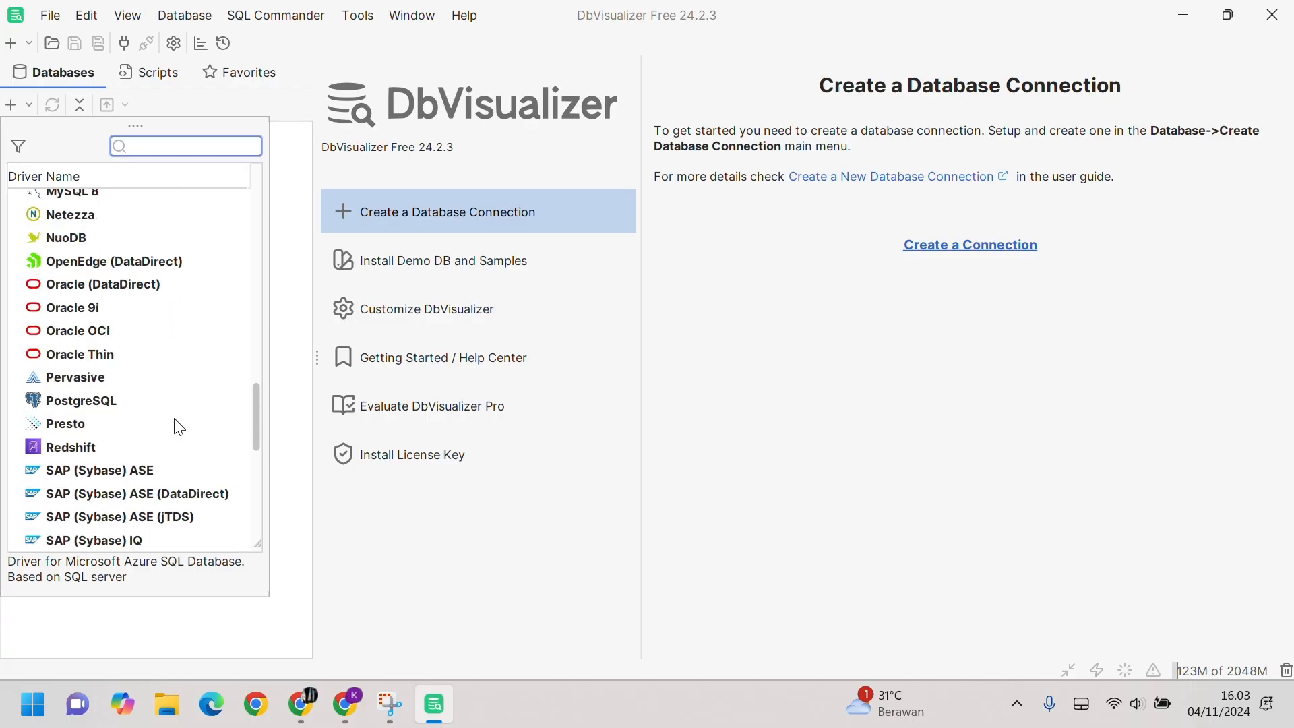
pyautogui.click(89, 401)
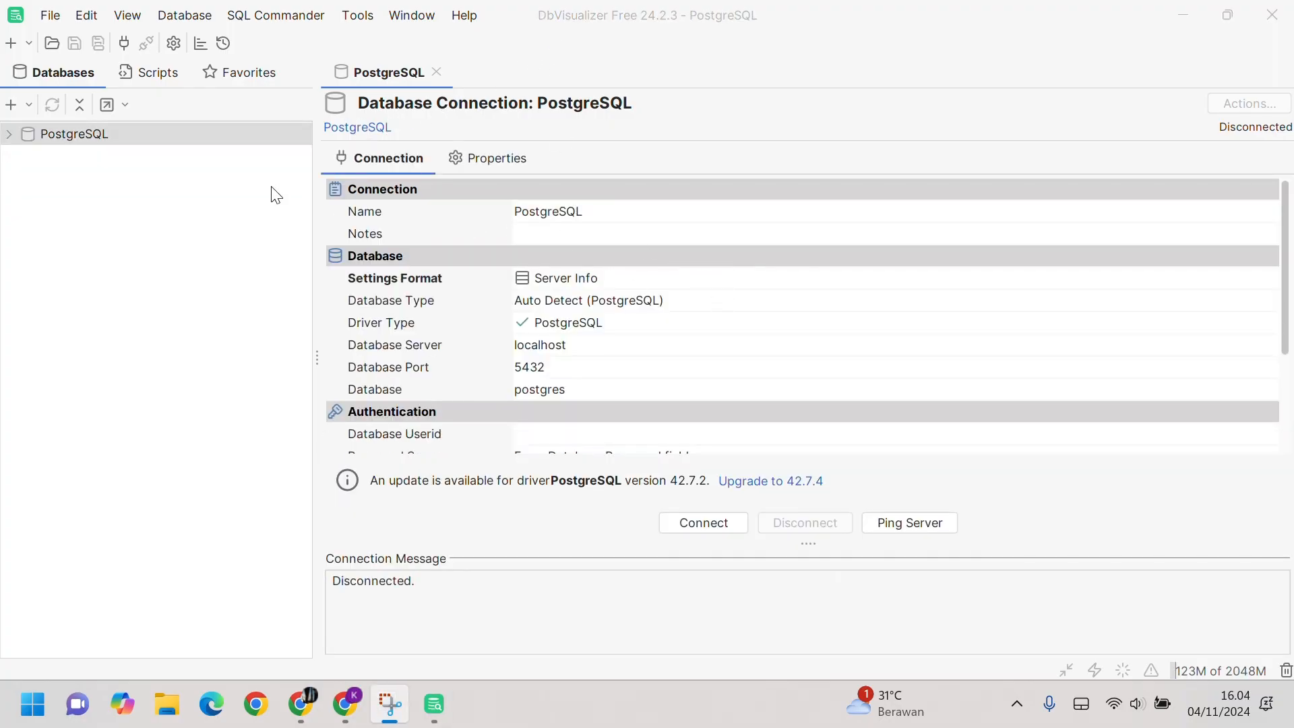
pyautogui.scroll(-1, 590, 267)
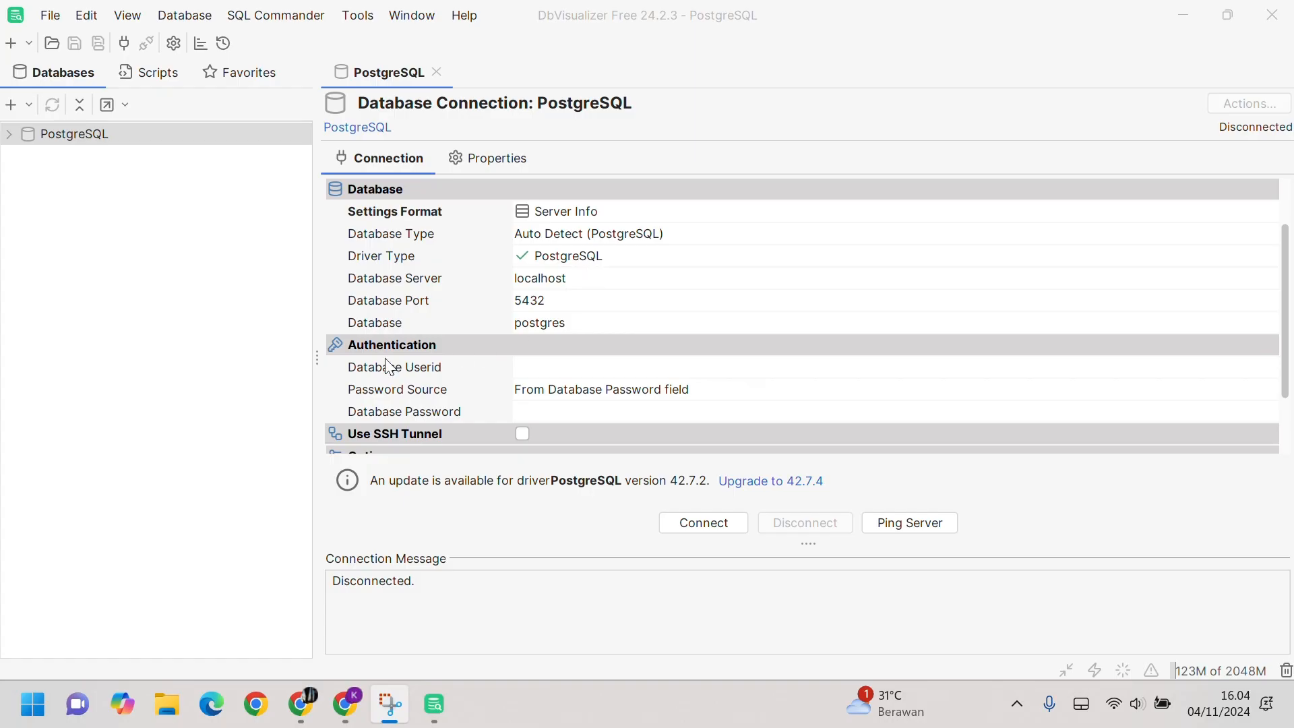
pyautogui.scroll(-1, 461, 369)
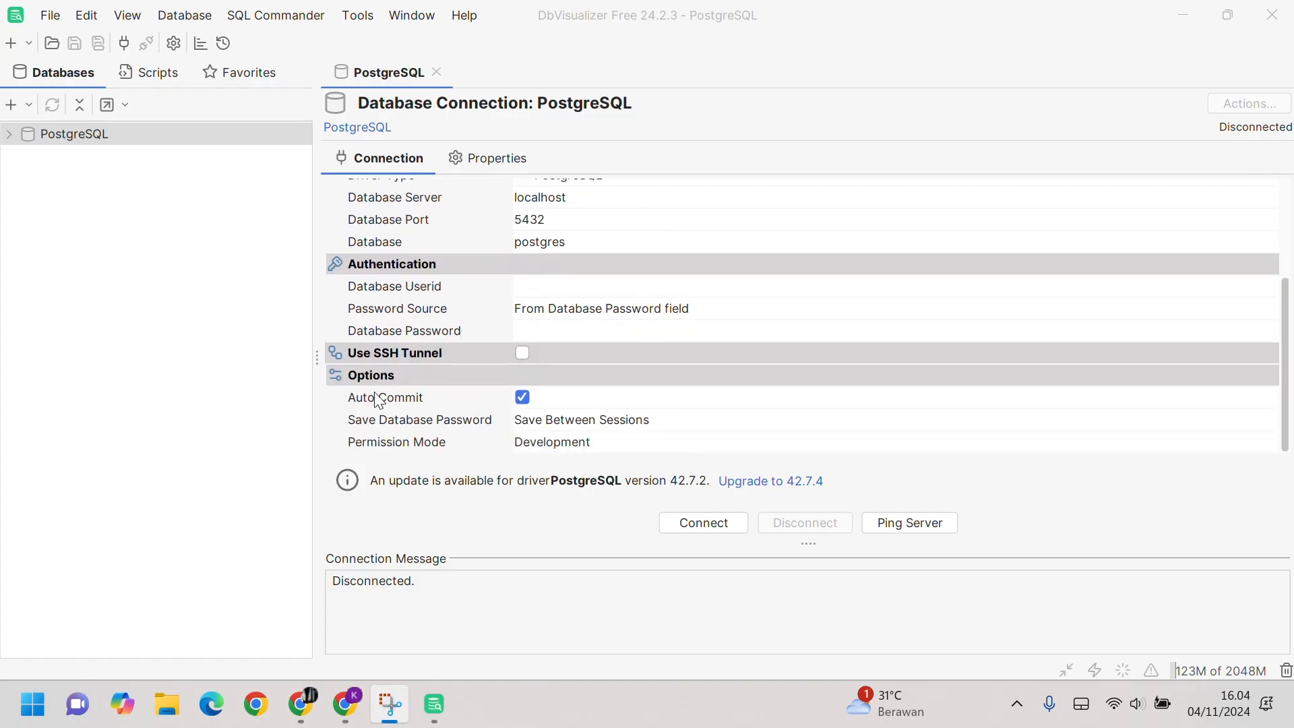
pyautogui.scroll(2, 529, 385)
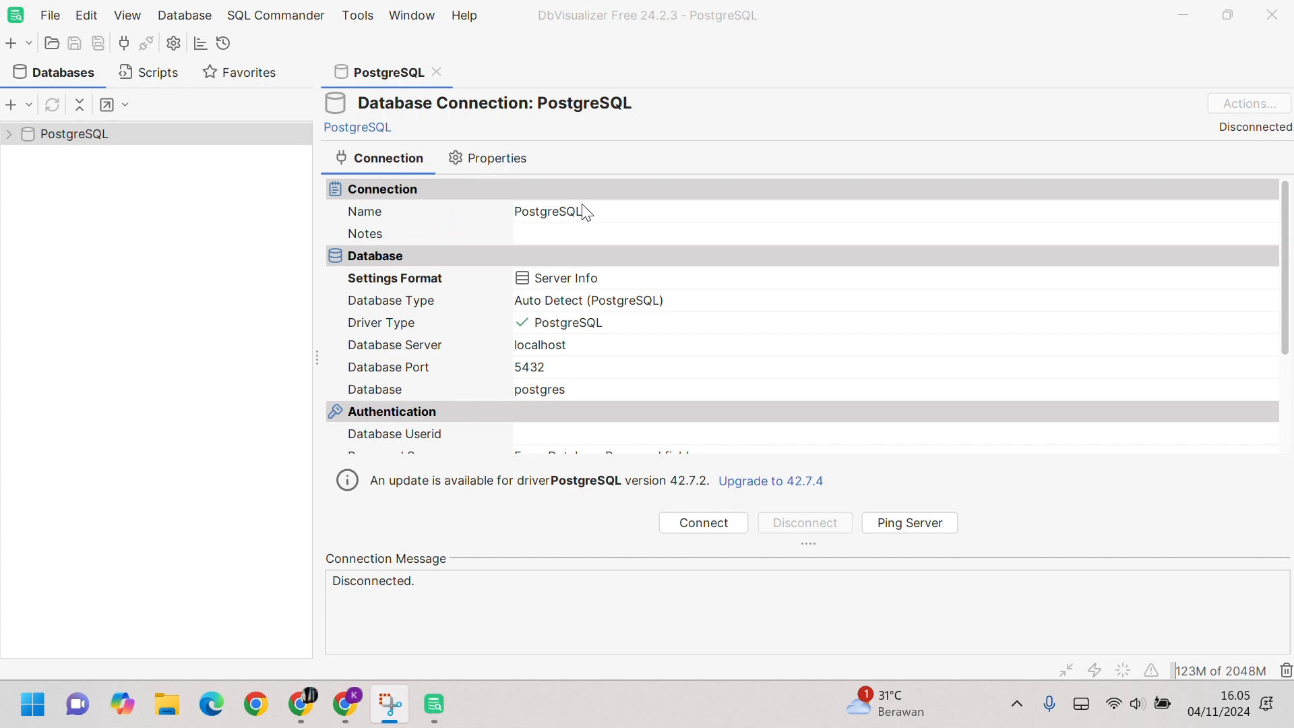
pyautogui.click(346, 705)
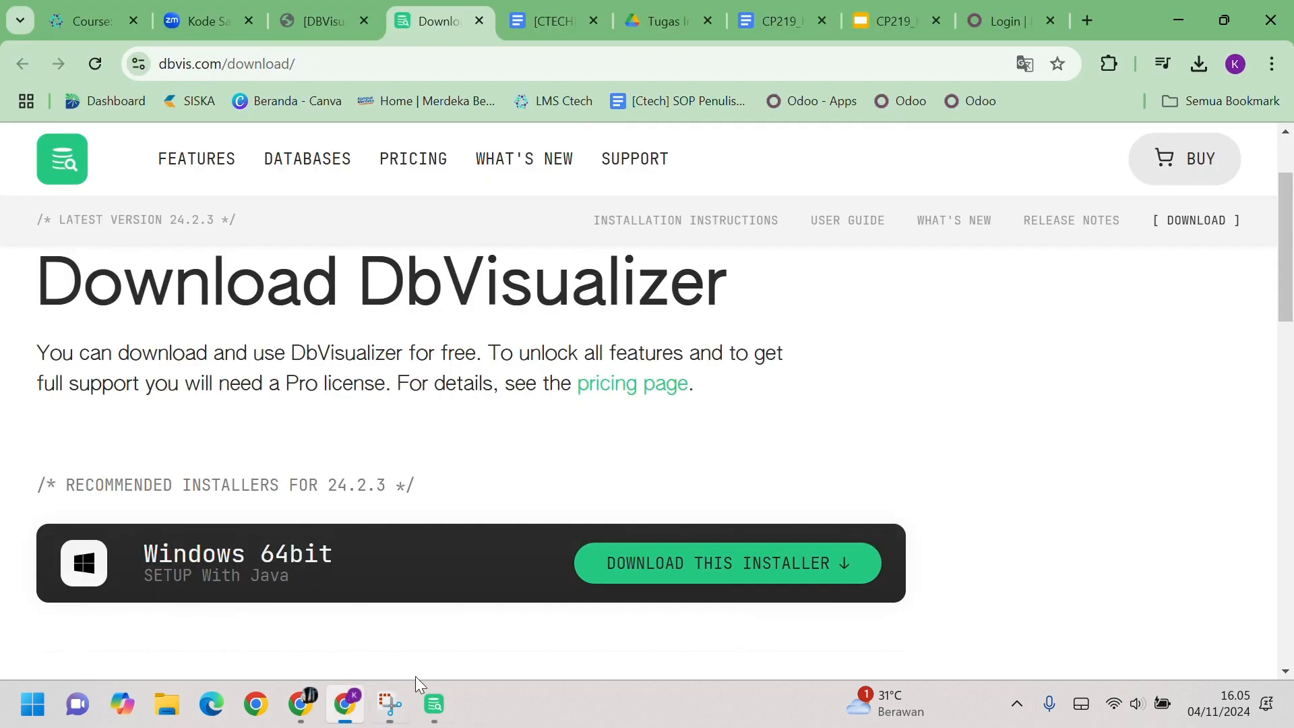
pyautogui.click(986, 20)
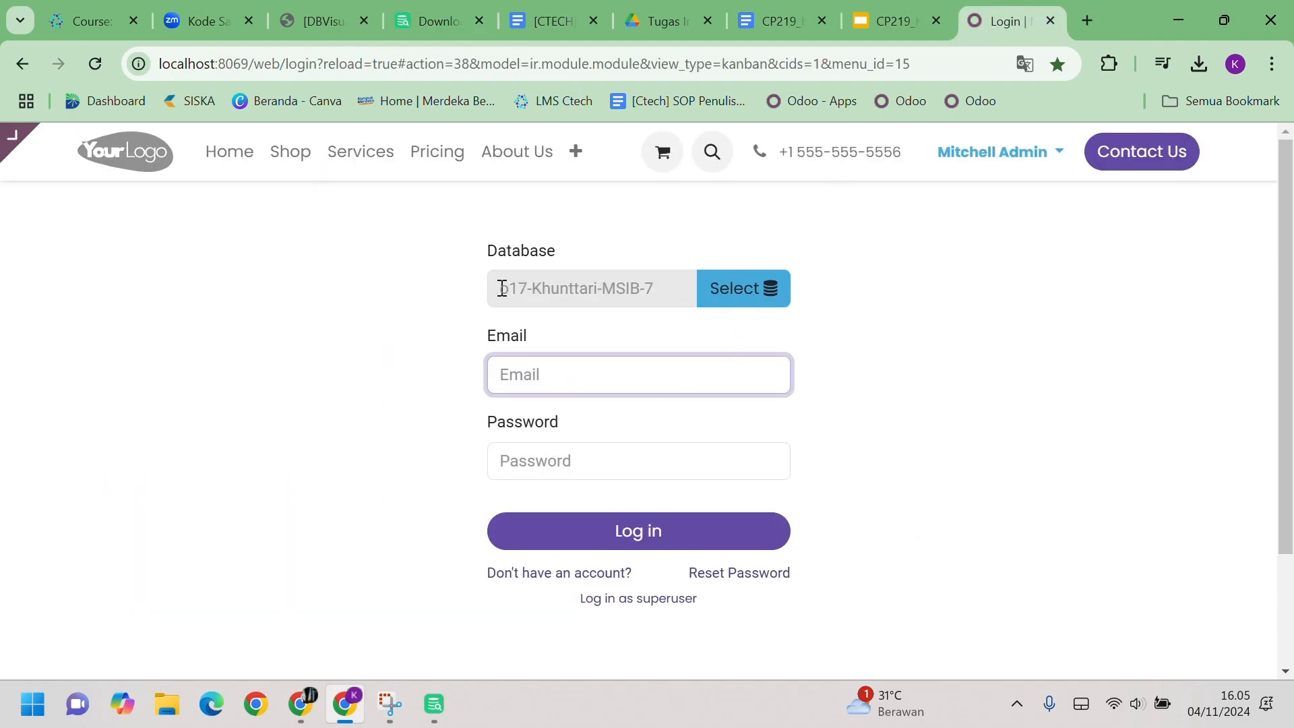
pyautogui.moveTo(503, 289); pyautogui.dragTo(673, 297)
pyautogui.hotkey('ctrl', 'c')
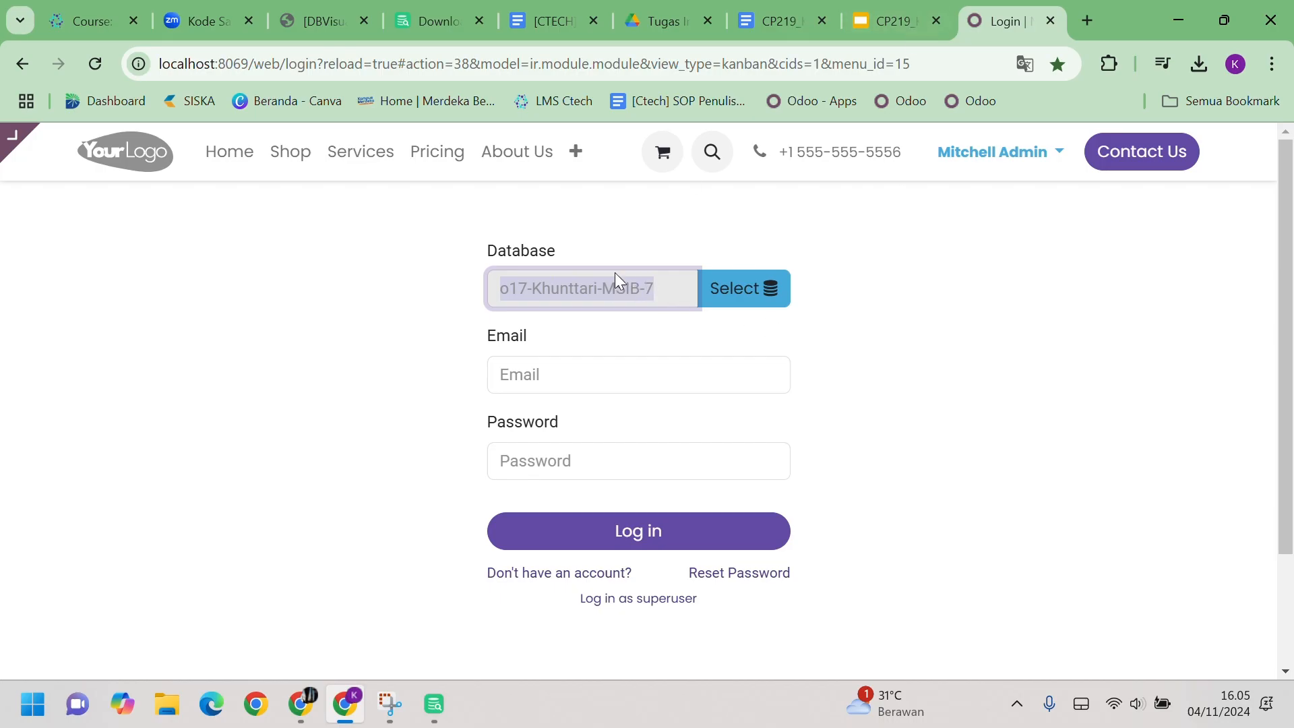
pyautogui.moveTo(435, 705)
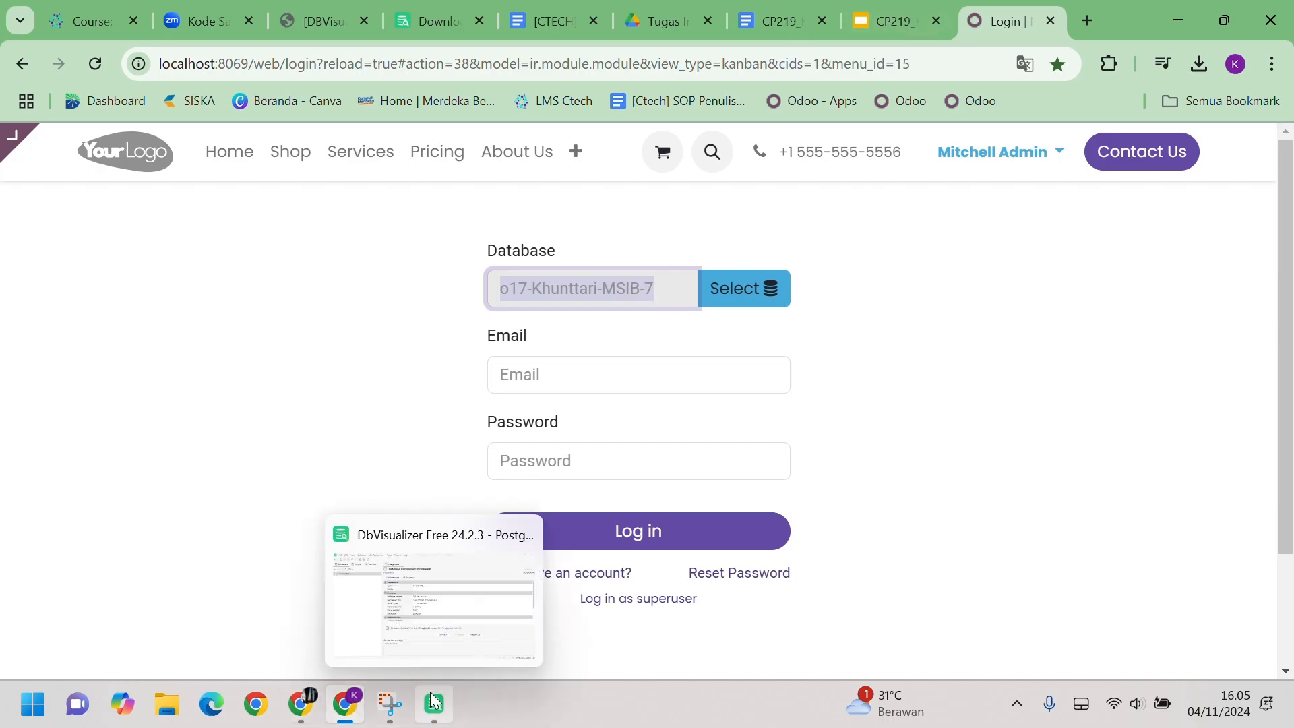
pyautogui.click(492, 578)
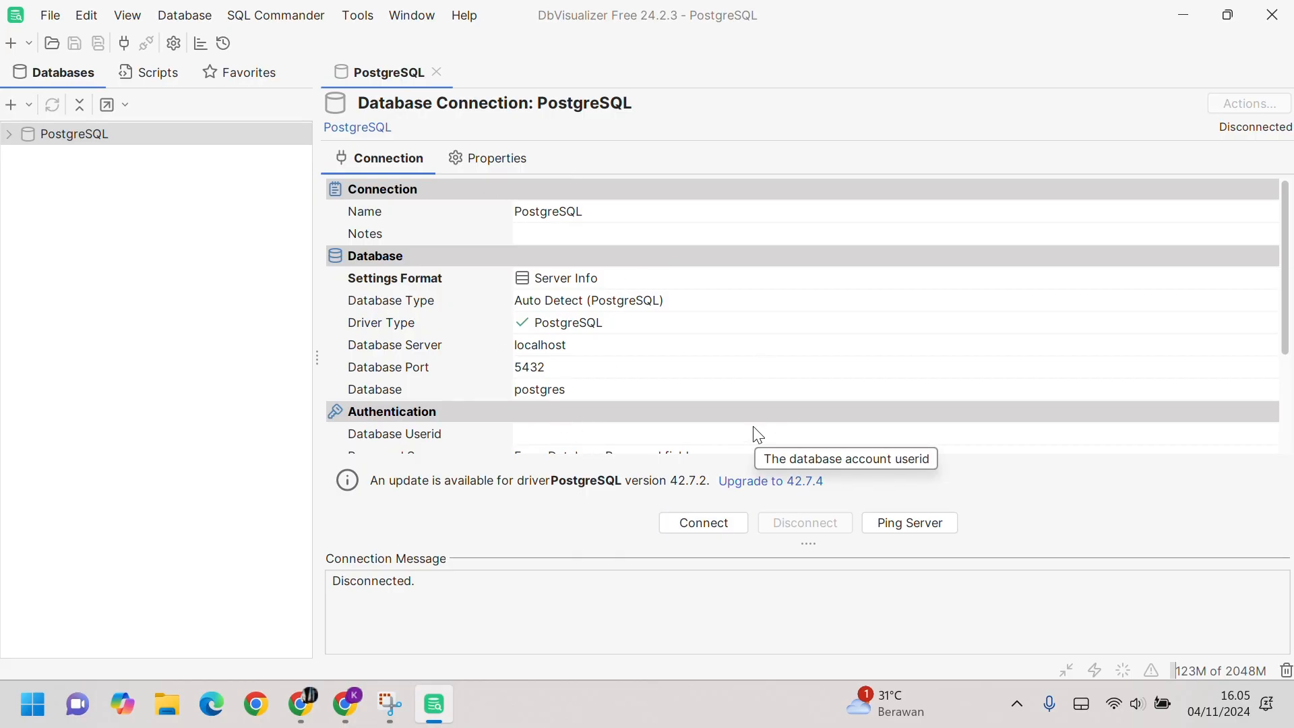
# Step: Rename the new connection to 'Odoo17'
pyautogui.click(614, 213)
pyautogui.click(614, 213)
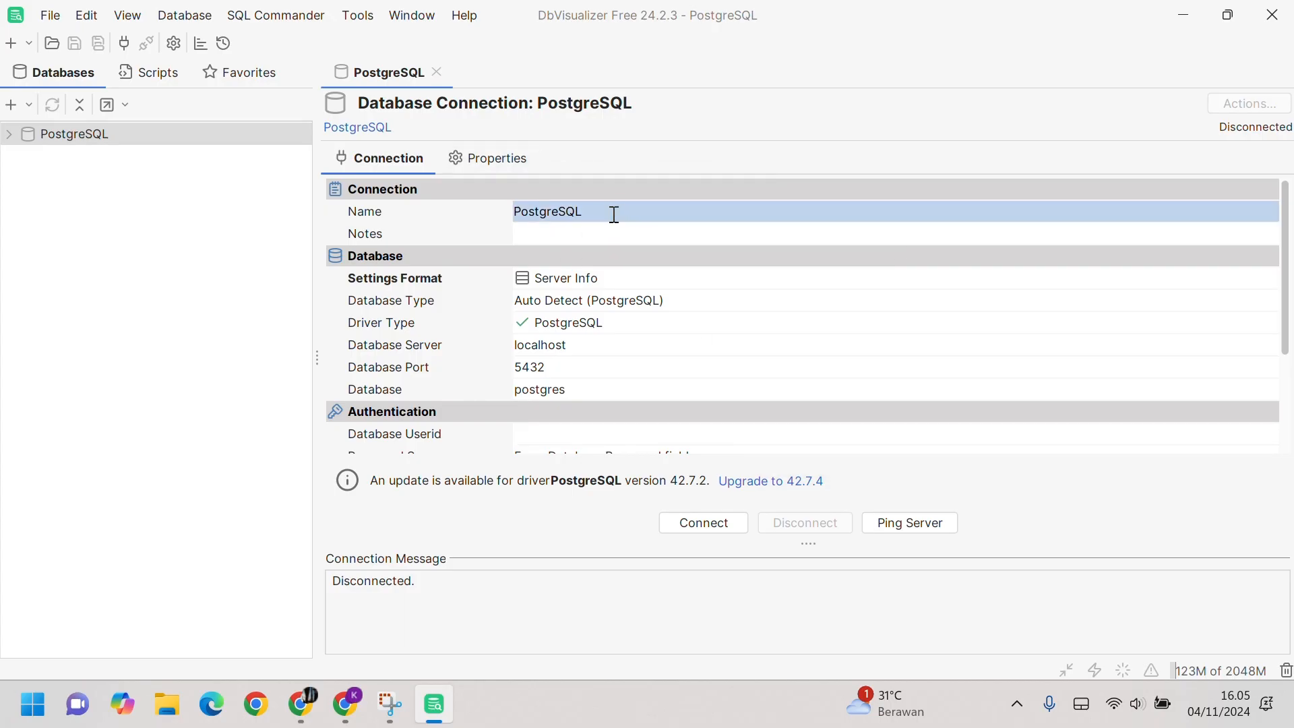
pyautogui.write('Odoo17')
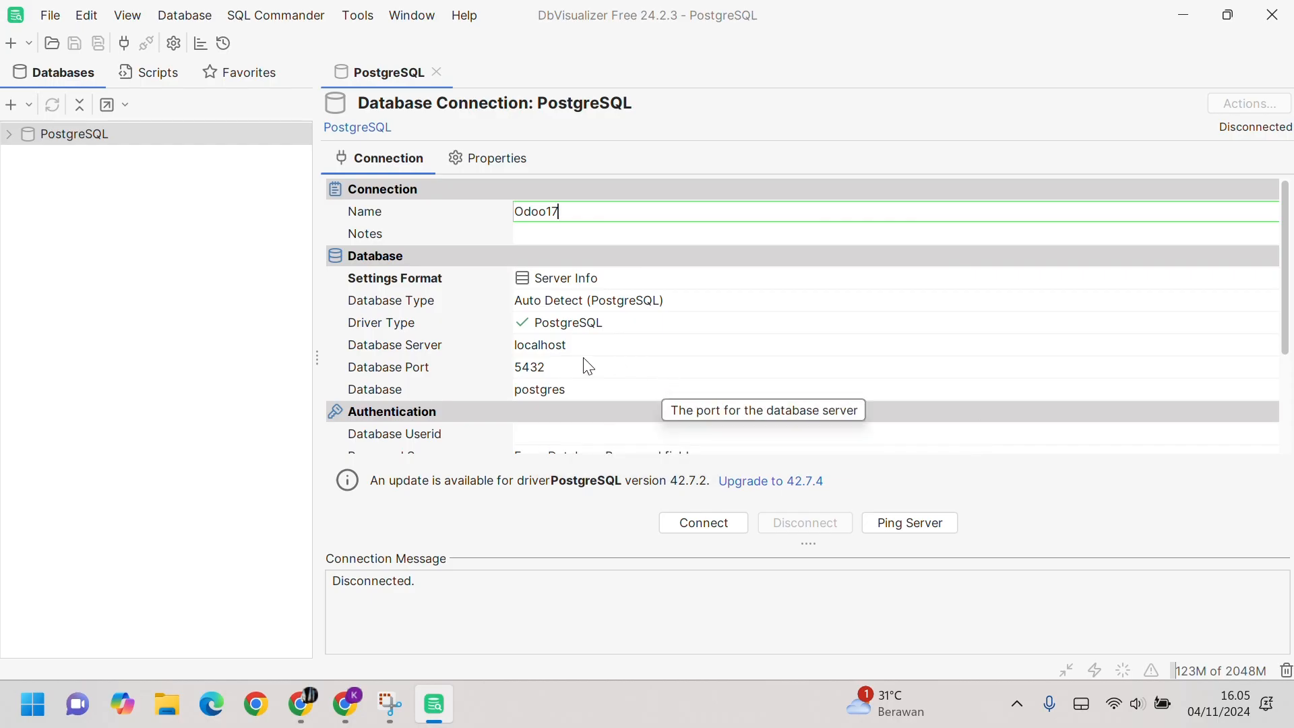
pyautogui.press('Return')
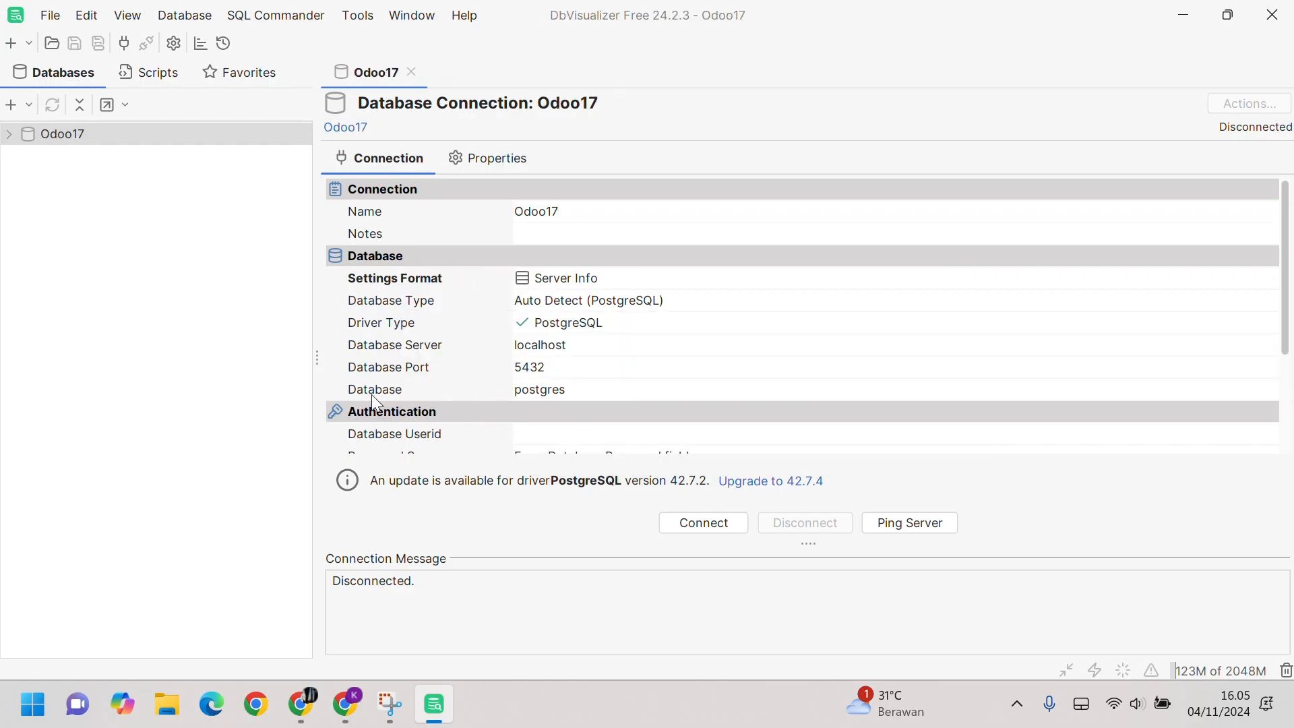
# Step: Replace the Database value postgres with o17-Khunttari-MSIB-7 copied from the Odoo login page
pyautogui.click(579, 393)
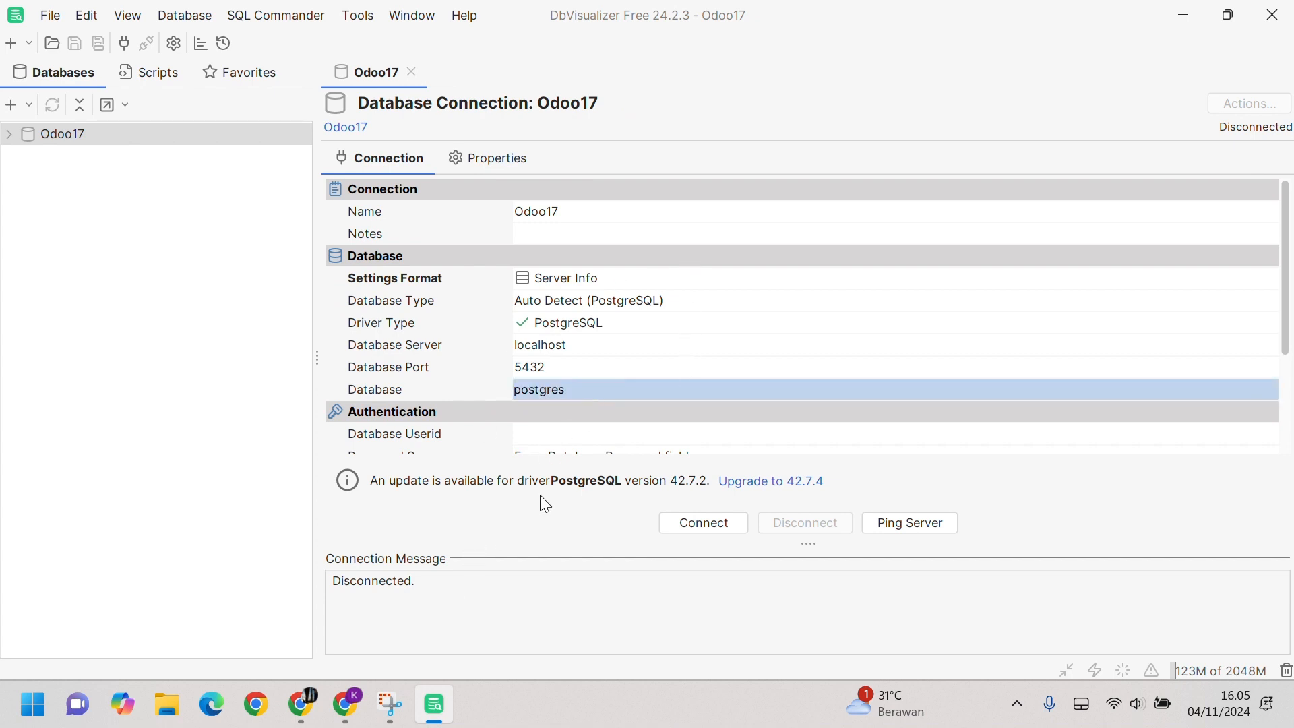
pyautogui.click(346, 705)
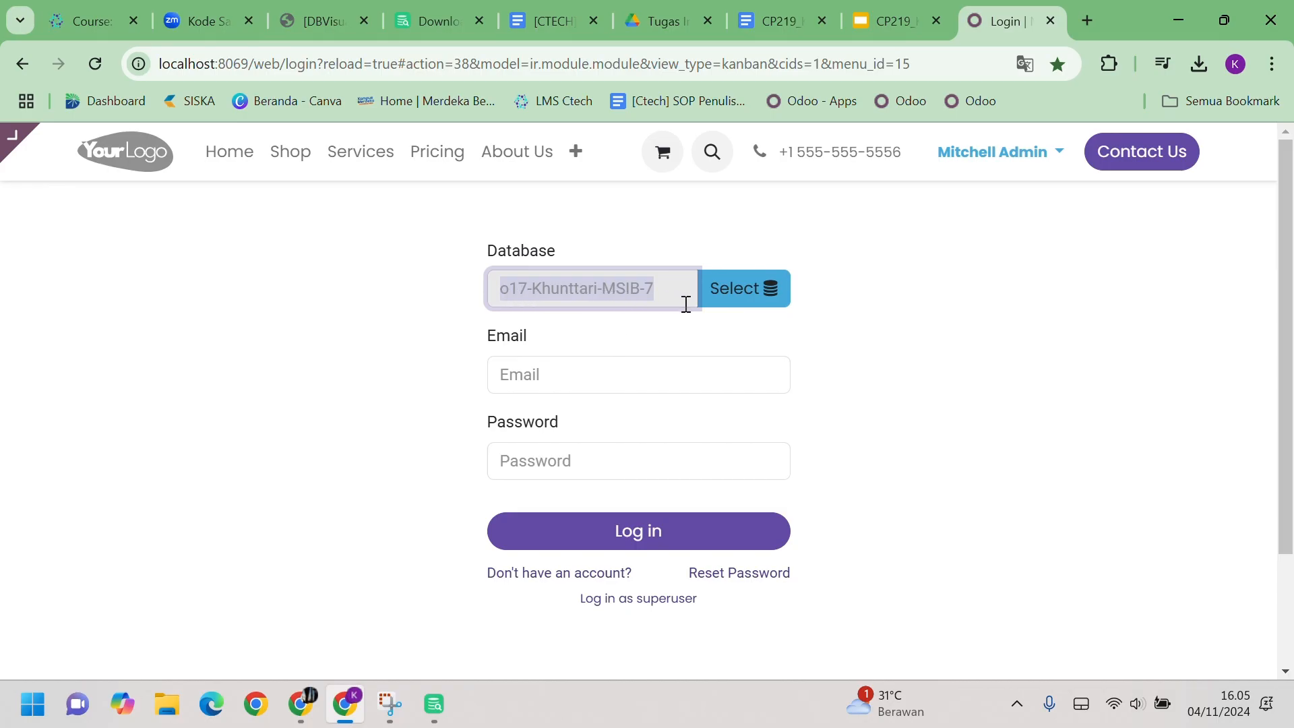
pyautogui.click(434, 704)
pyautogui.click(585, 393)
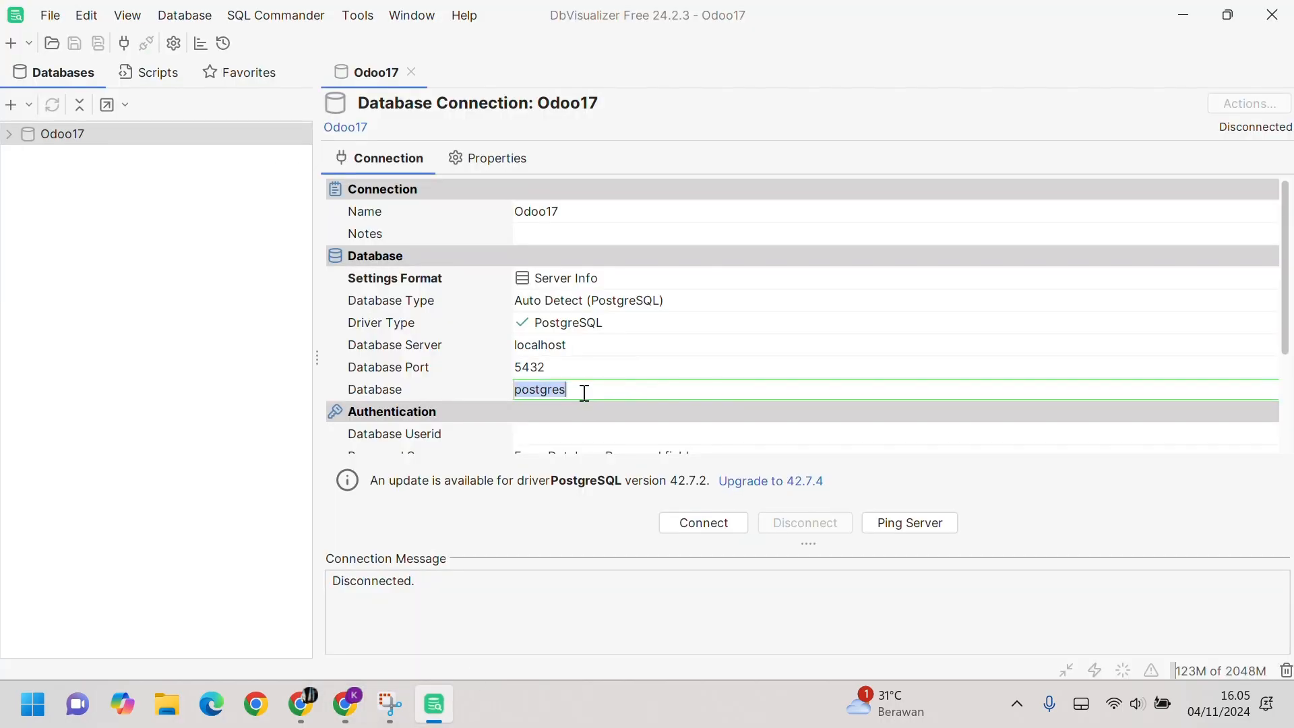
pyautogui.click(584, 392)
pyautogui.press('BackSpace')
pyautogui.press('BackSpace')
pyautogui.press('BackSpace')
pyautogui.press('BackSpace')
pyautogui.press('BackSpace')
pyautogui.press('BackSpace')
pyautogui.press('BackSpace')
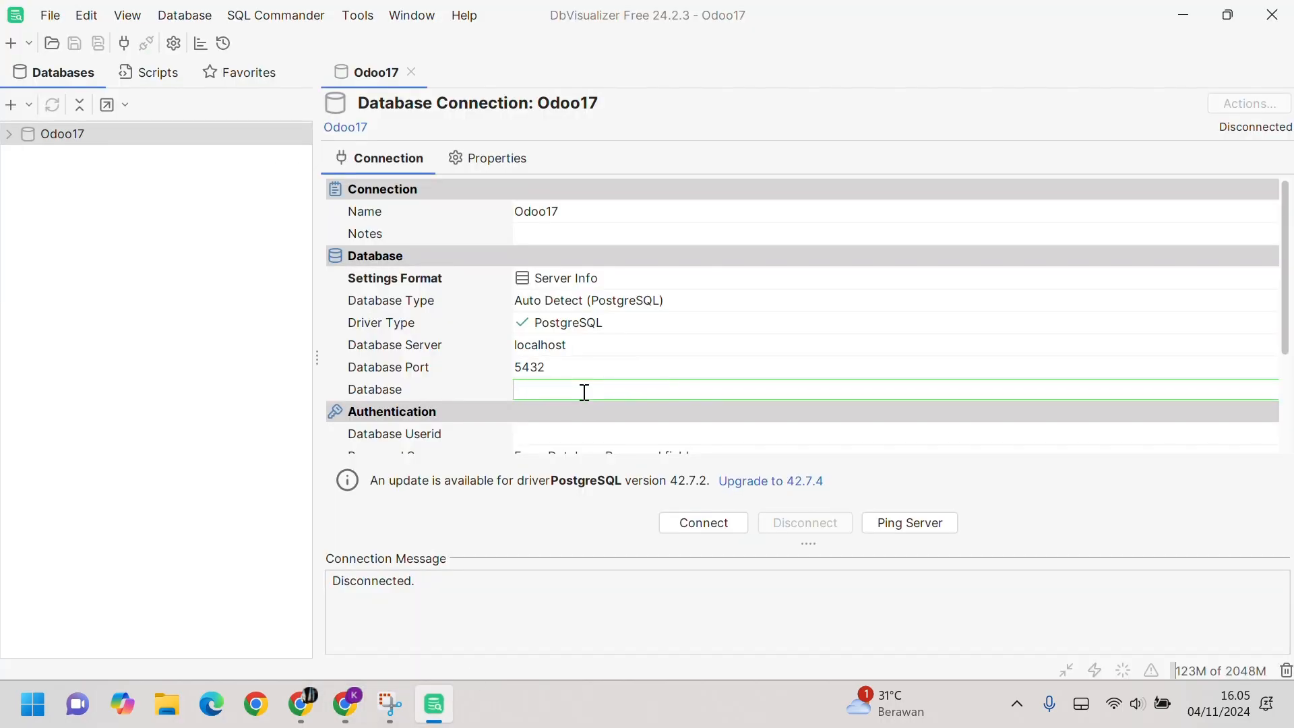
pyautogui.hotkey('ctrl', 'v')
pyautogui.press('Return')
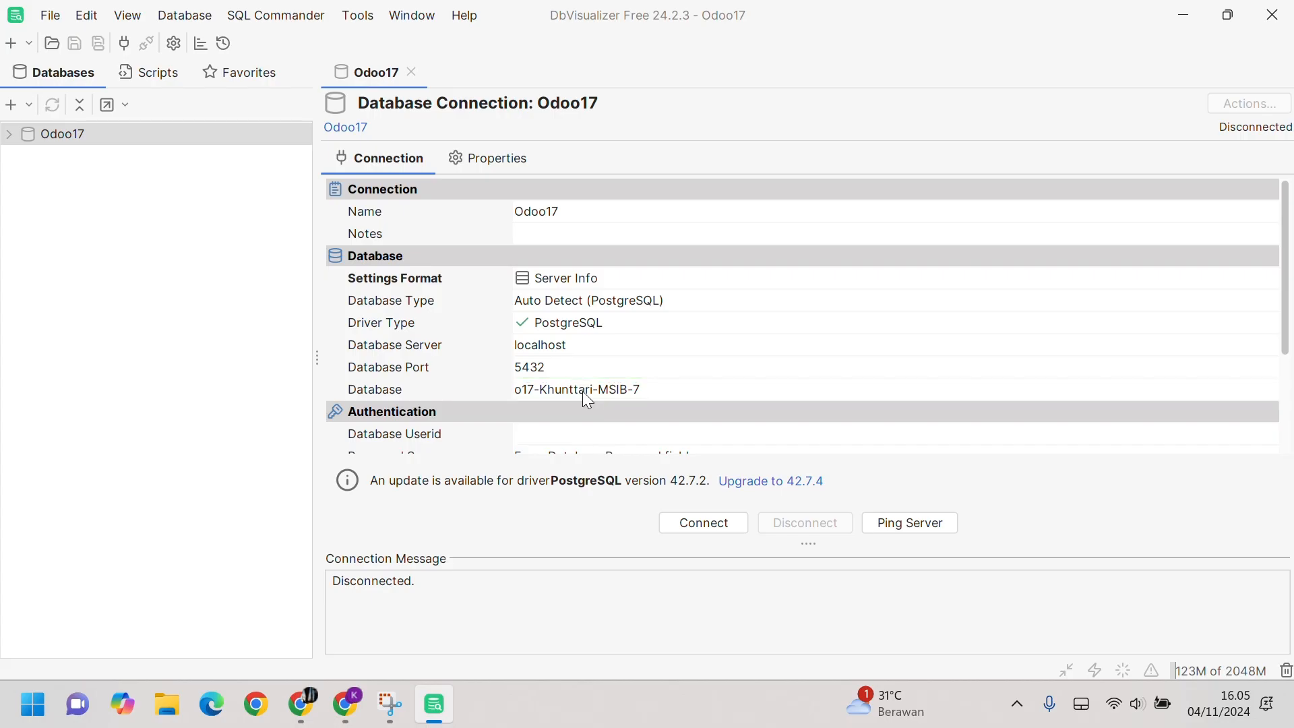
pyautogui.scroll(-1, 588, 399)
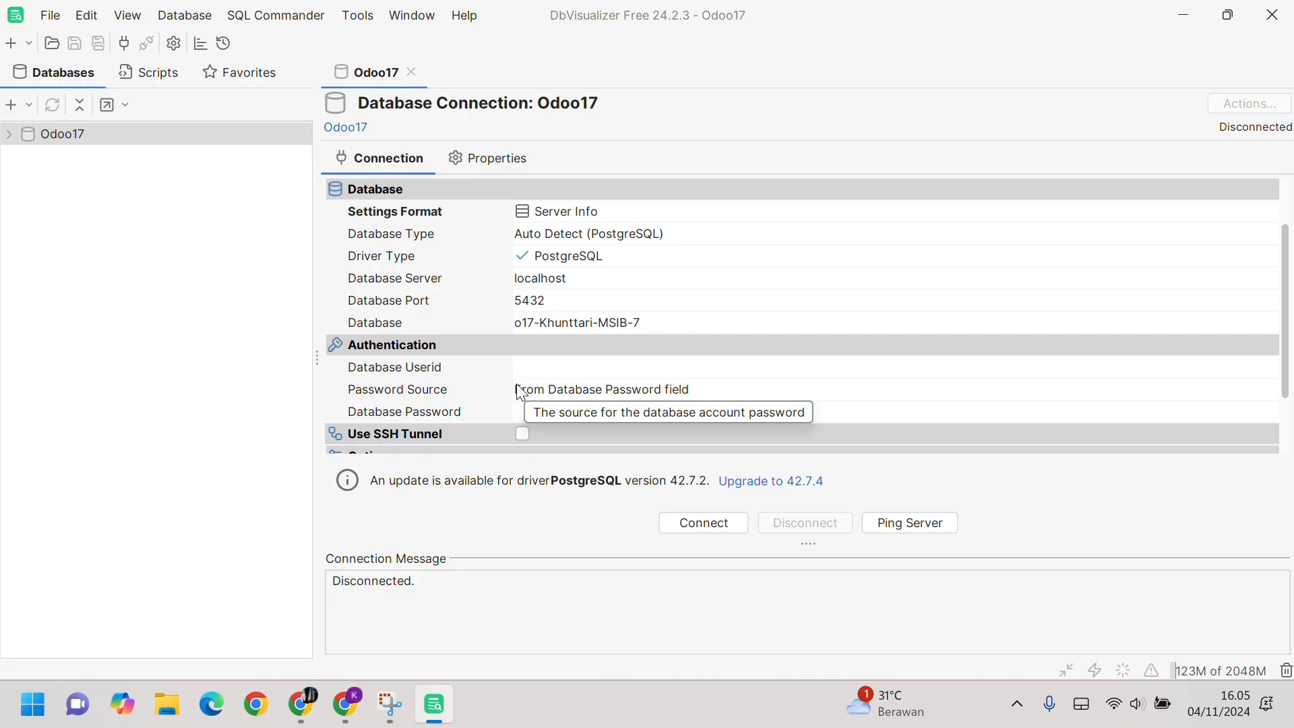
# Step: Enter database user openpg and the database password
pyautogui.click(539, 366)
pyautogui.write('o')
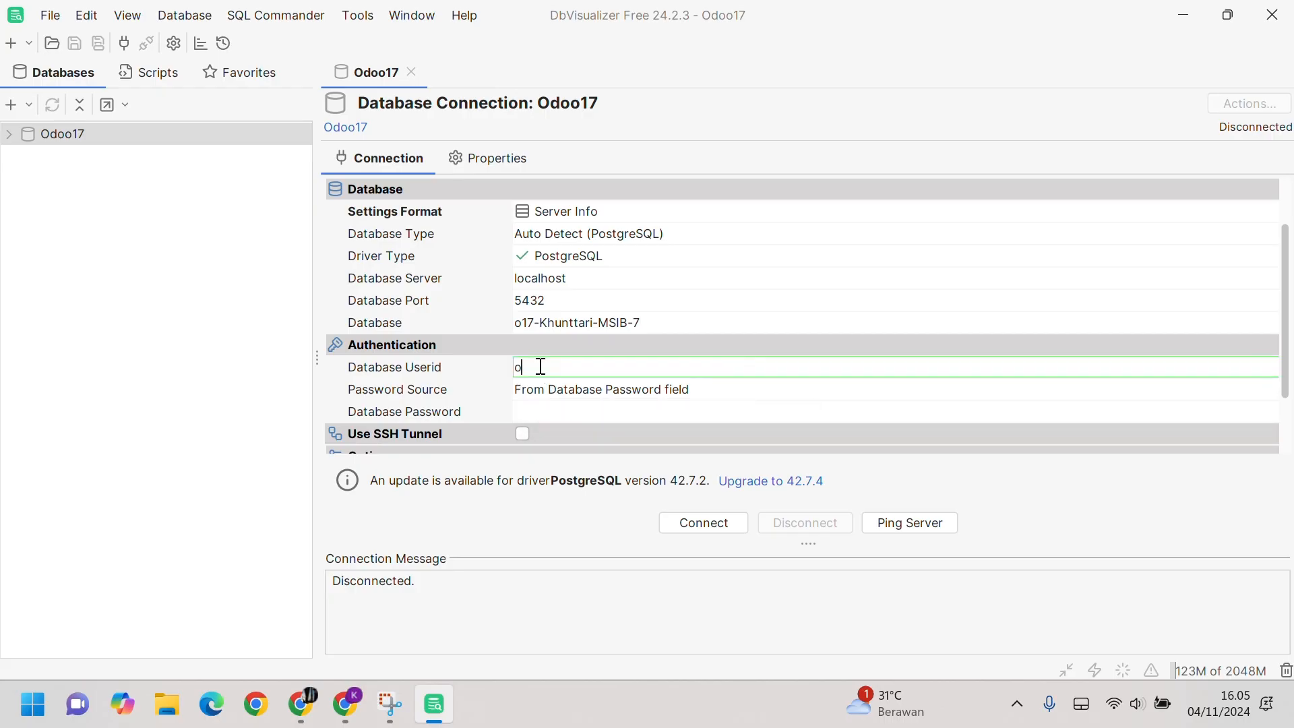
pyautogui.write('penpg')
pyautogui.click(547, 411)
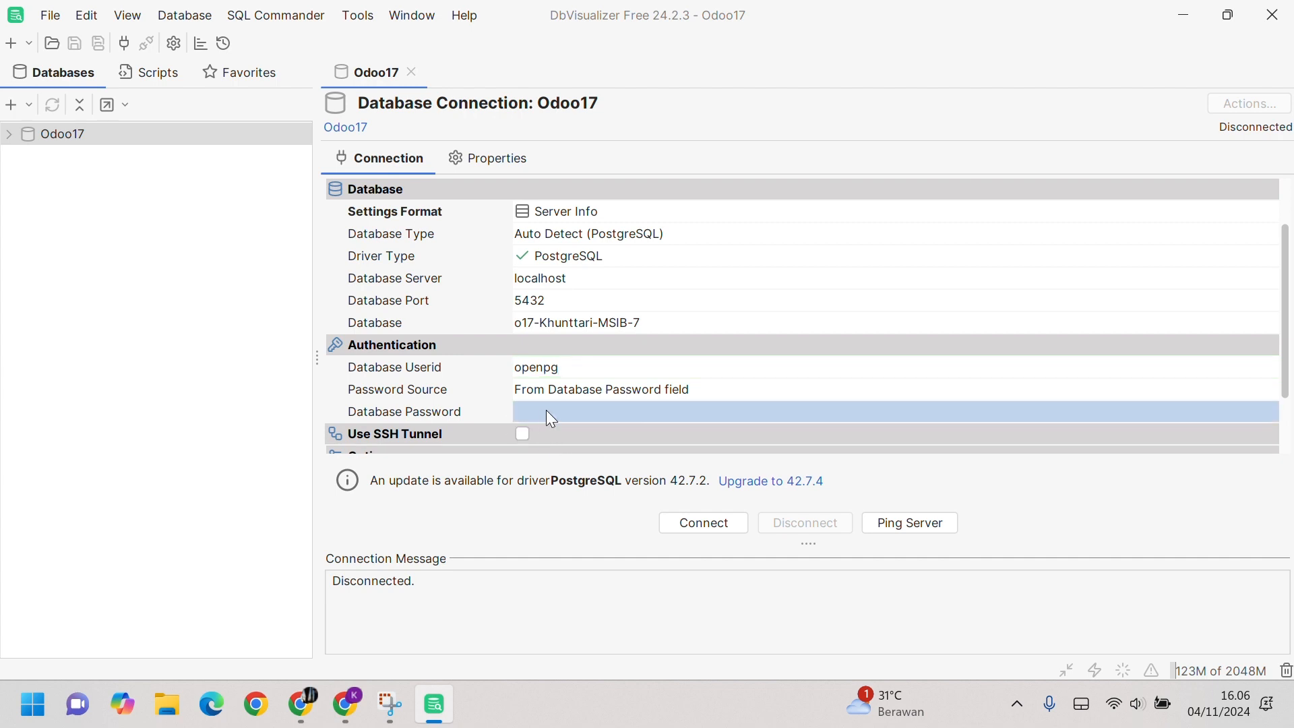
pyautogui.write('odoo1')
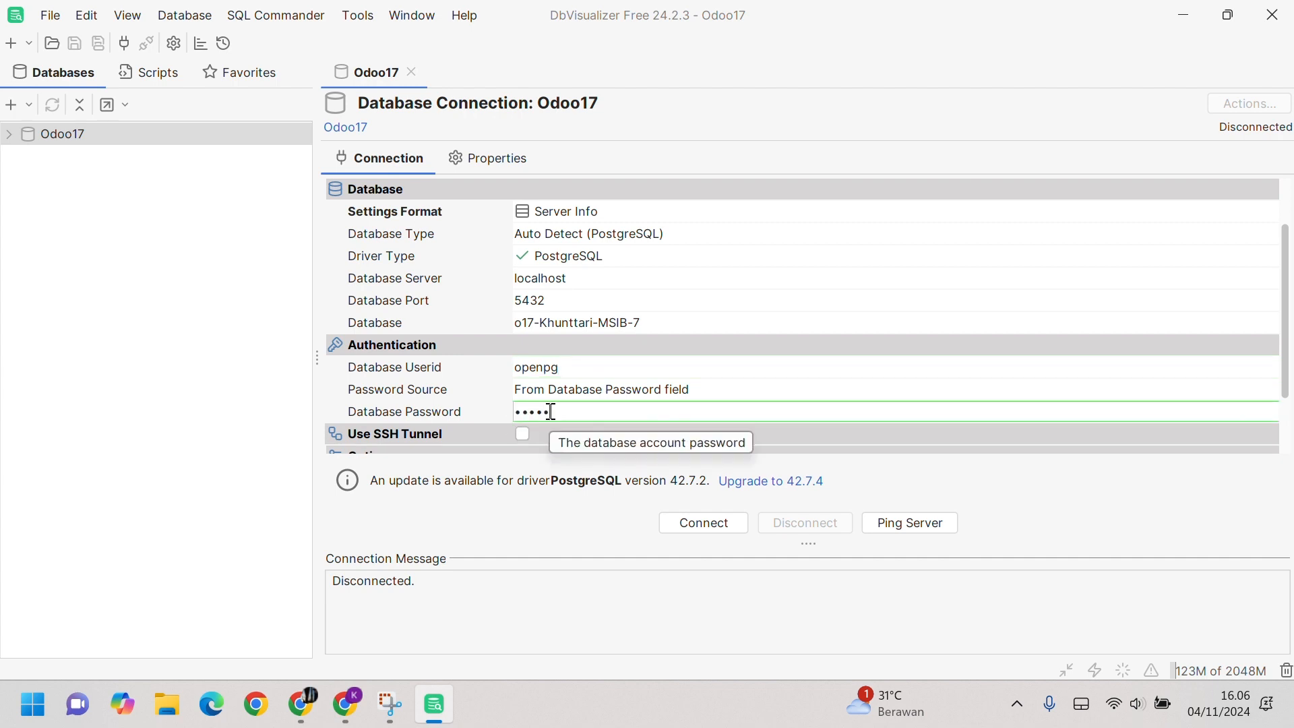
pyautogui.write('77')
# Step: Ping the server, dismiss the result, and connect Odoo17 to PostgreSQL 12.4
pyautogui.scroll(-2, 552, 413)
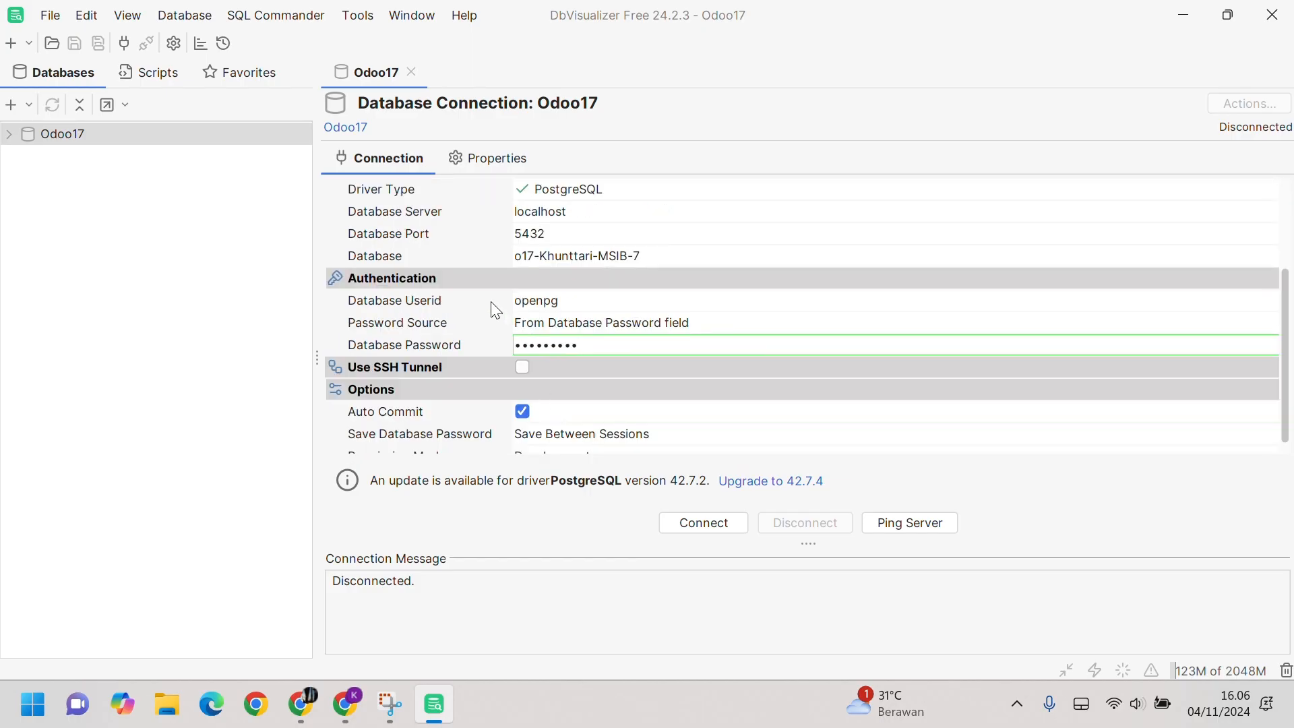
pyautogui.scroll(-1, 492, 302)
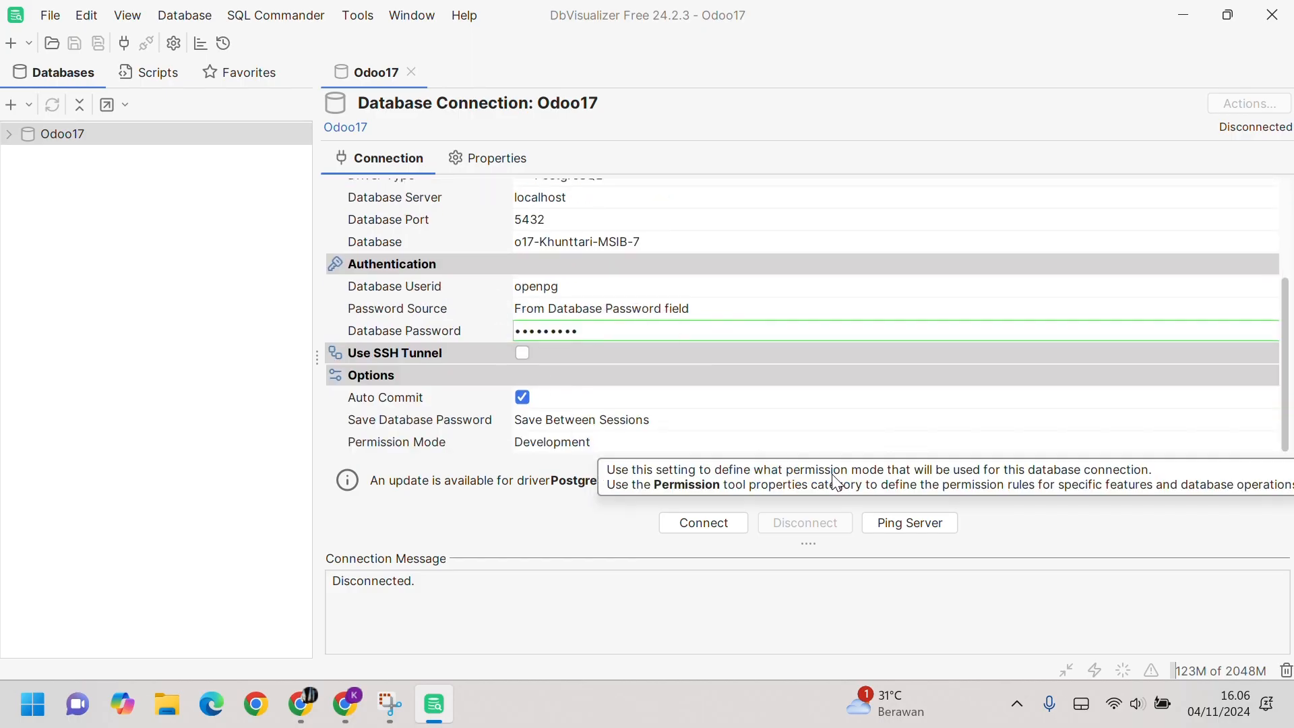
pyautogui.click(920, 524)
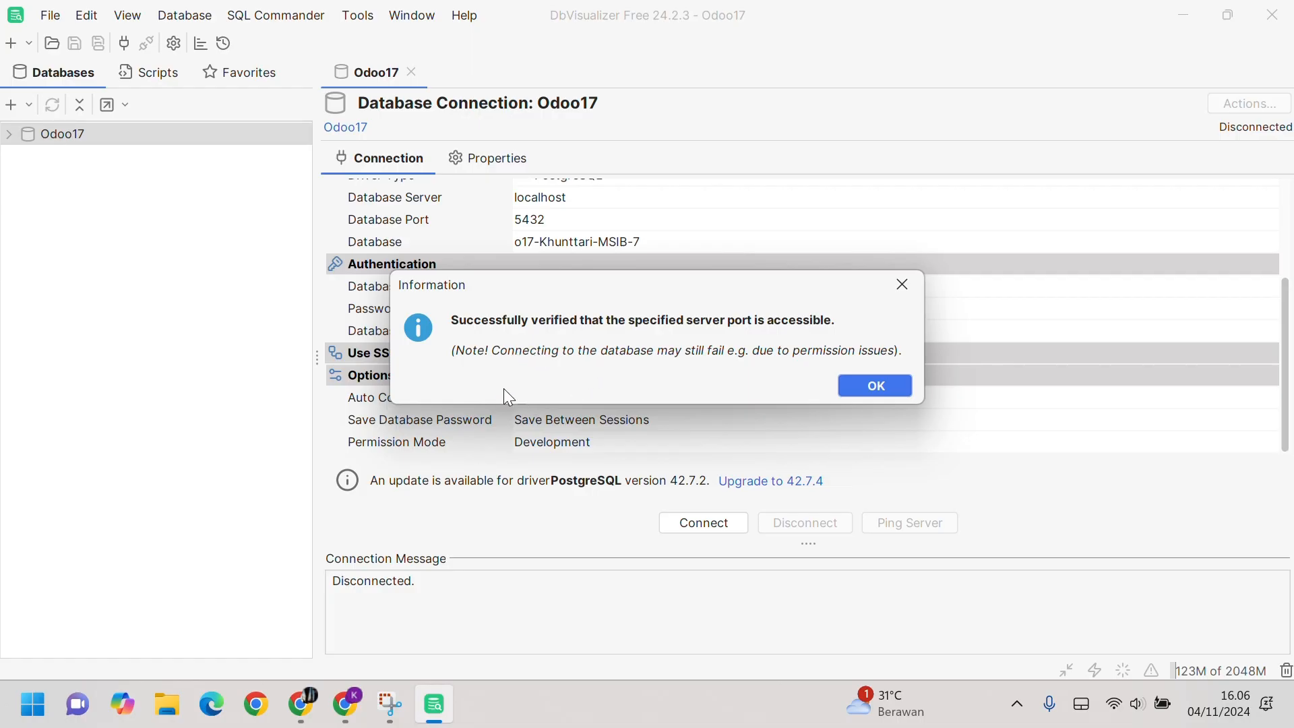
pyautogui.click(866, 390)
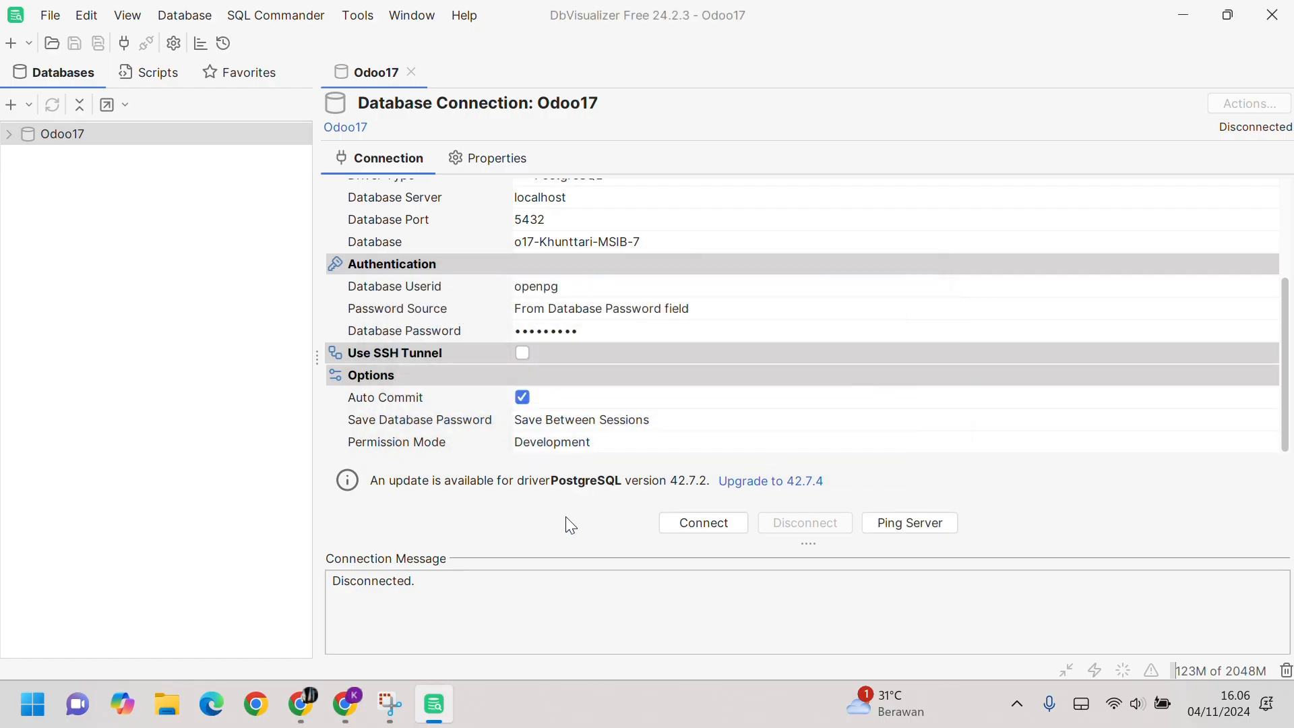
pyautogui.click(717, 520)
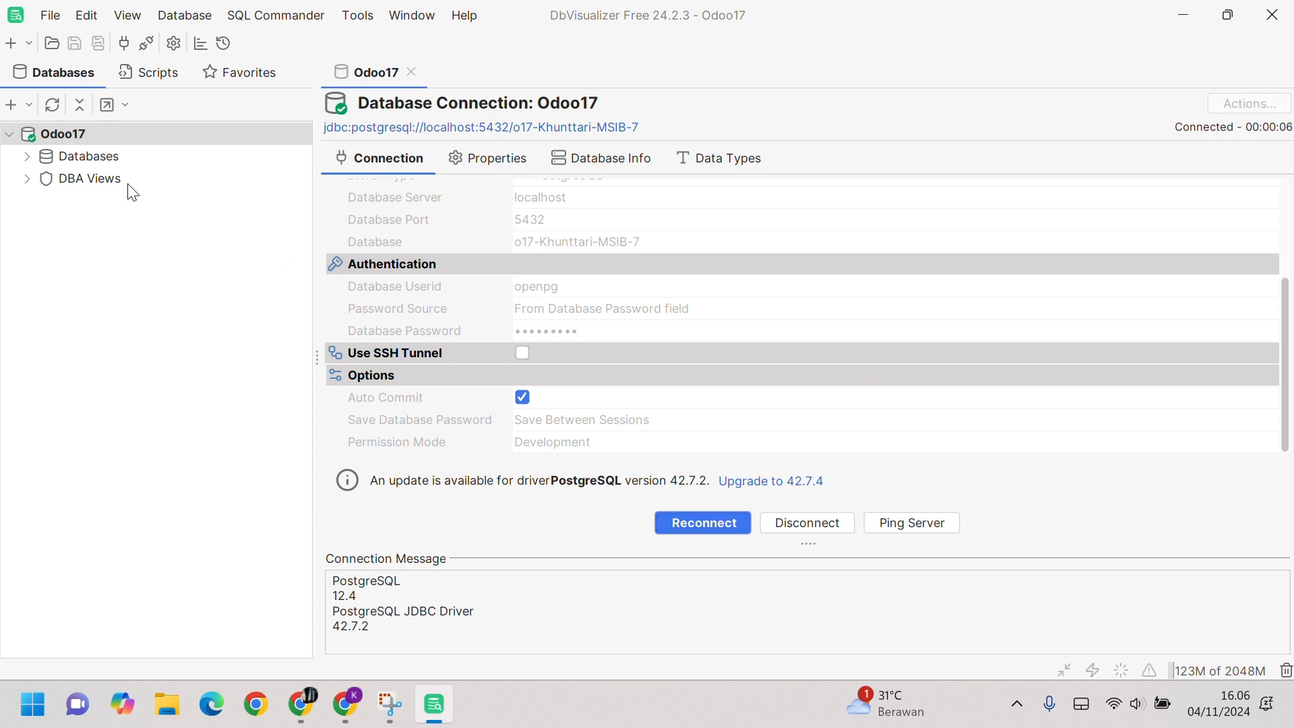
# Step: Expand Databases > o17-Khunttari-MSIB-7 > Schemas > public in the object tree
pyautogui.click(27, 157)
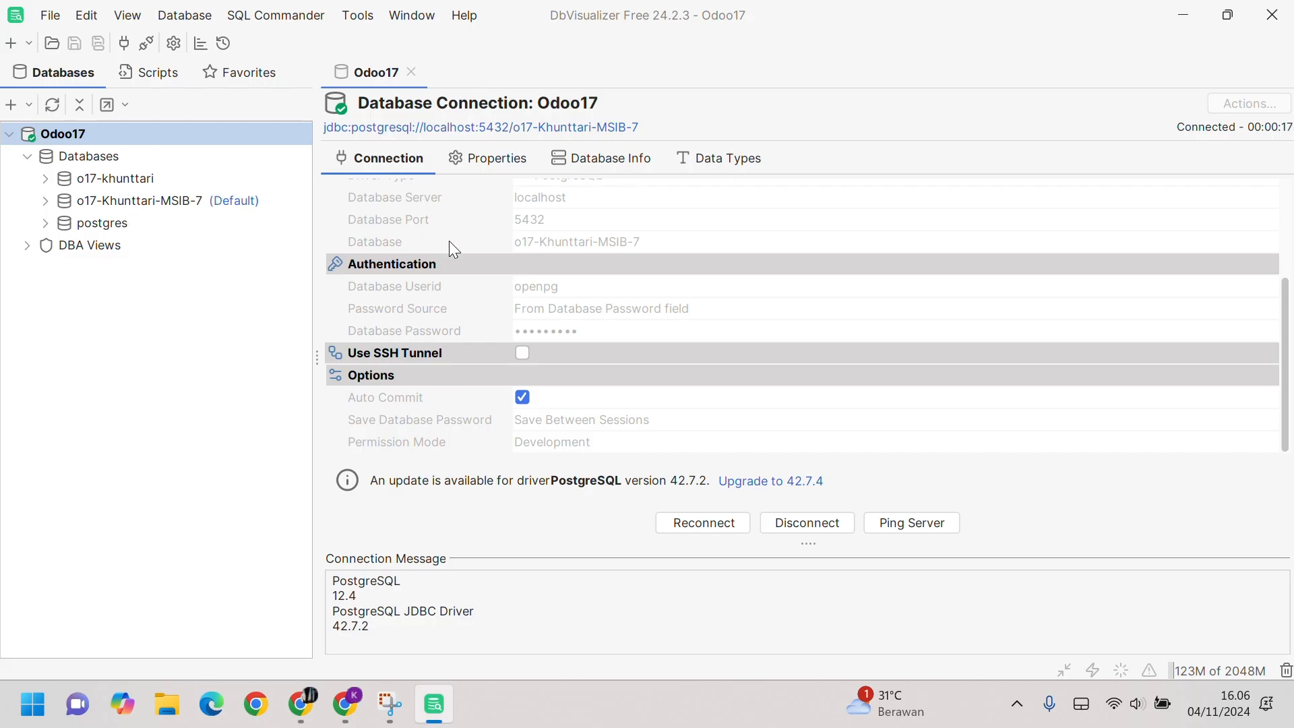
pyautogui.scroll(3, 620, 303)
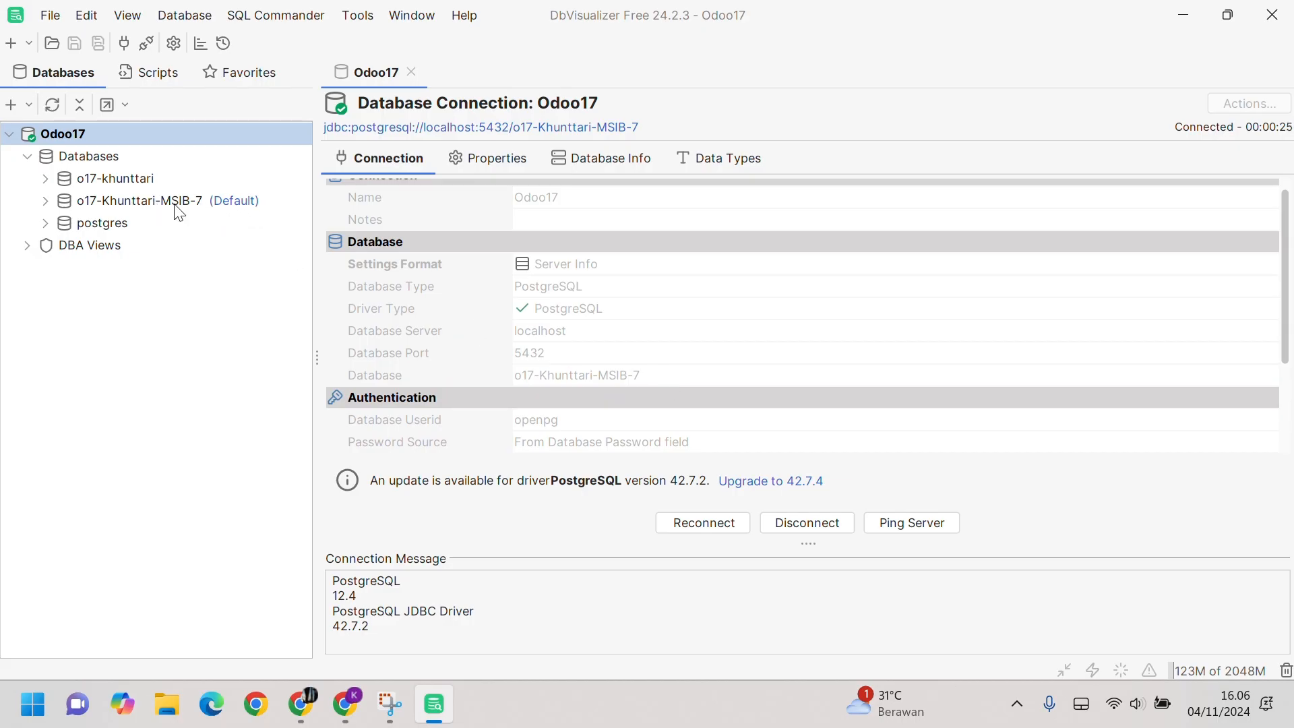
pyautogui.click(45, 201)
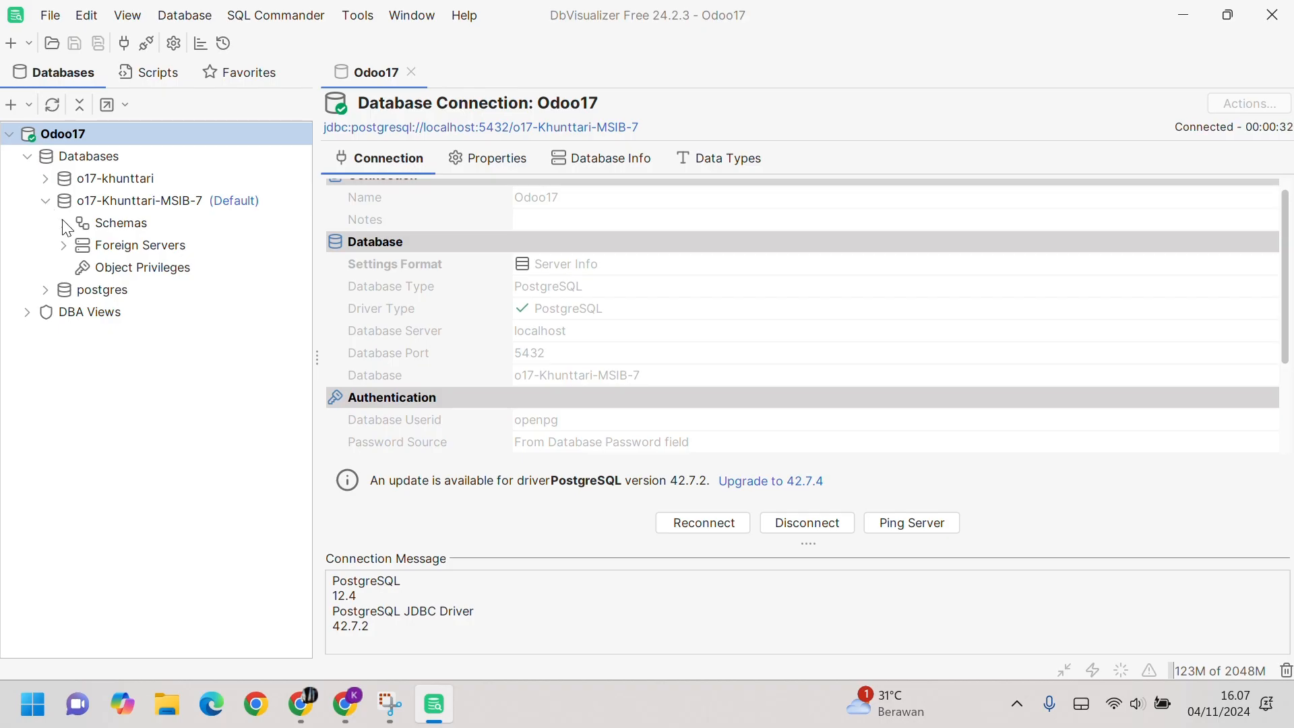
pyautogui.click(64, 222)
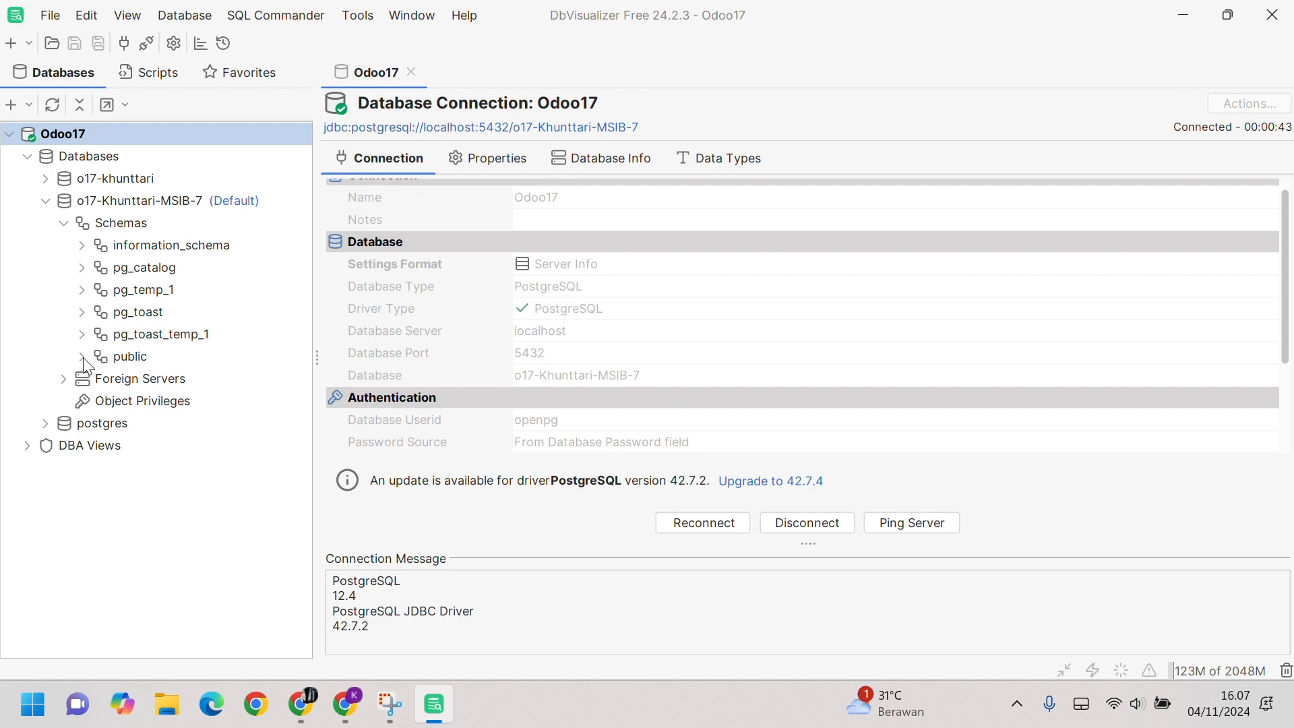
pyautogui.click(82, 357)
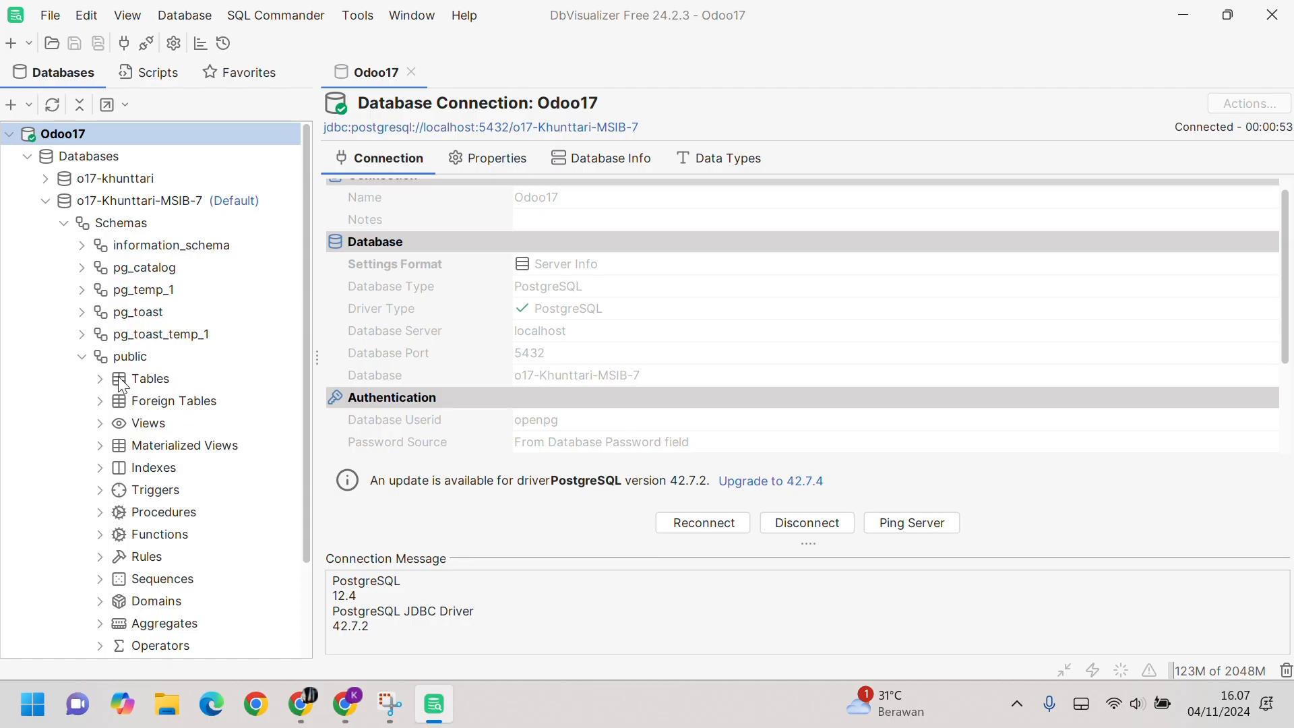
# Step: Open the public schema's Tables in a new tab and show its References graph
pyautogui.rightClick(161, 384)
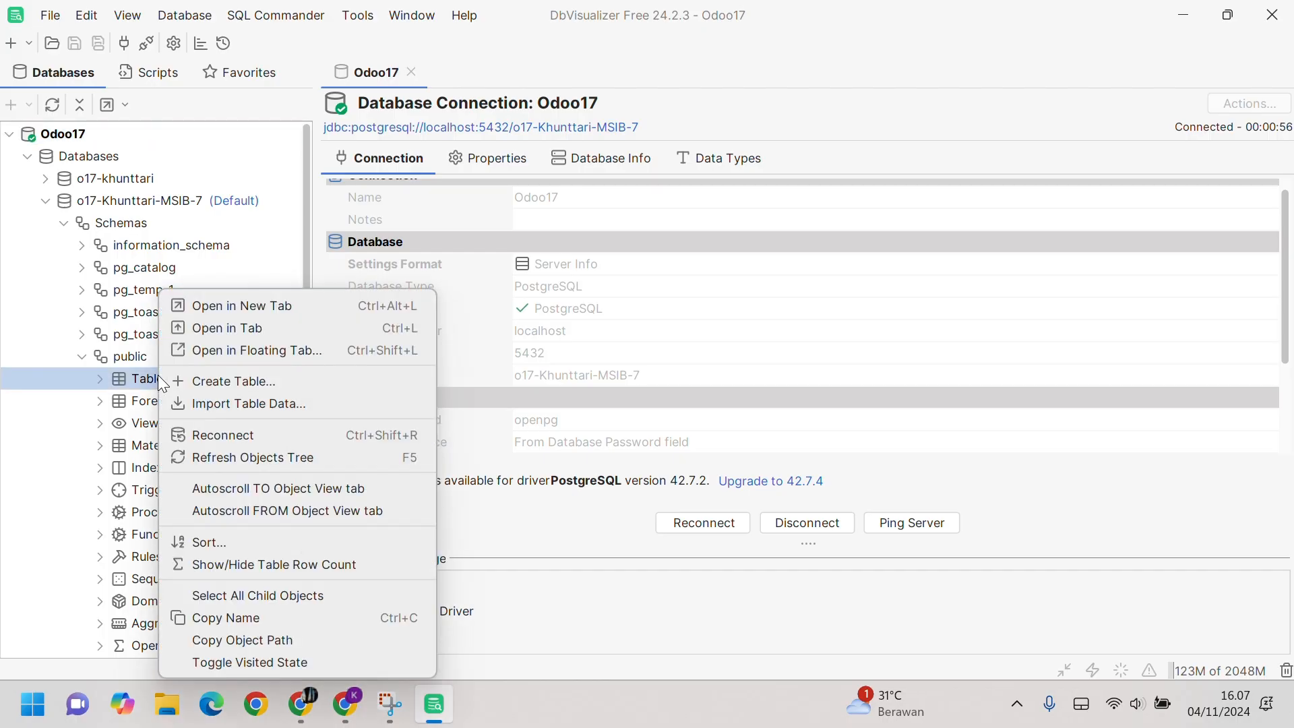
pyautogui.click(227, 309)
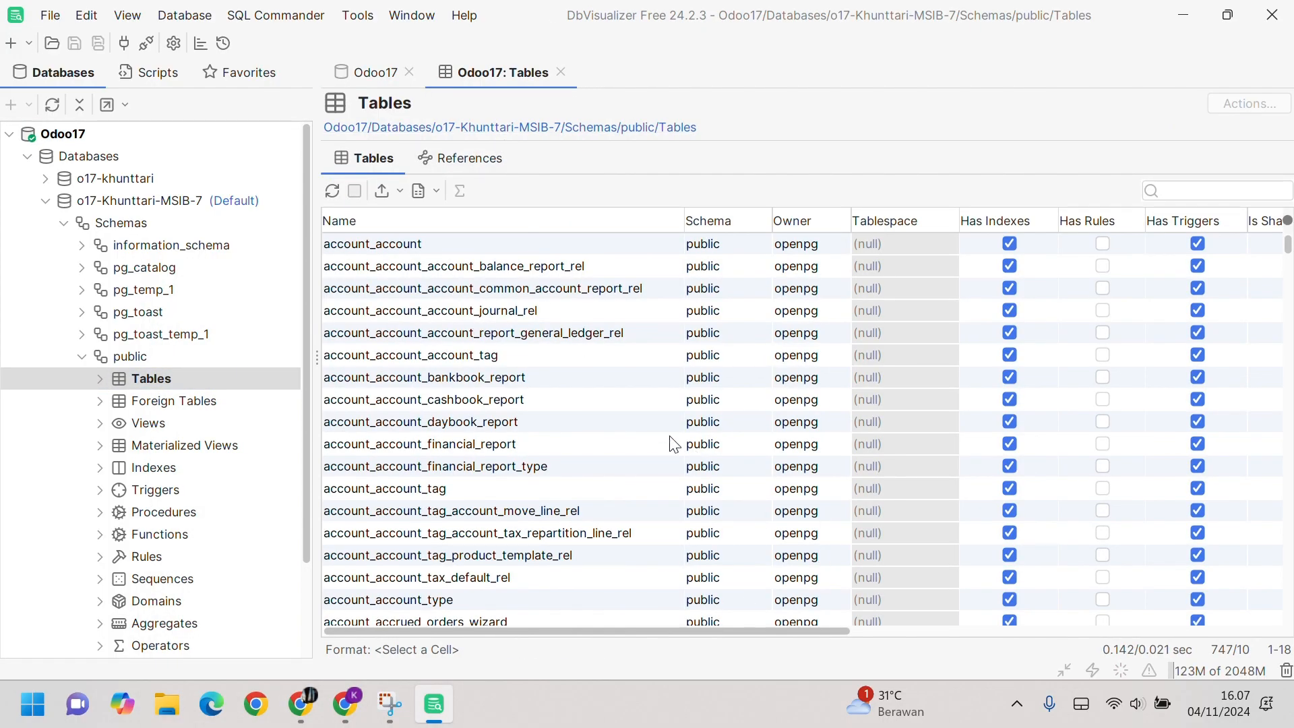
pyautogui.scroll(-9, 673, 444)
pyautogui.scroll(9, 673, 444)
pyautogui.click(474, 159)
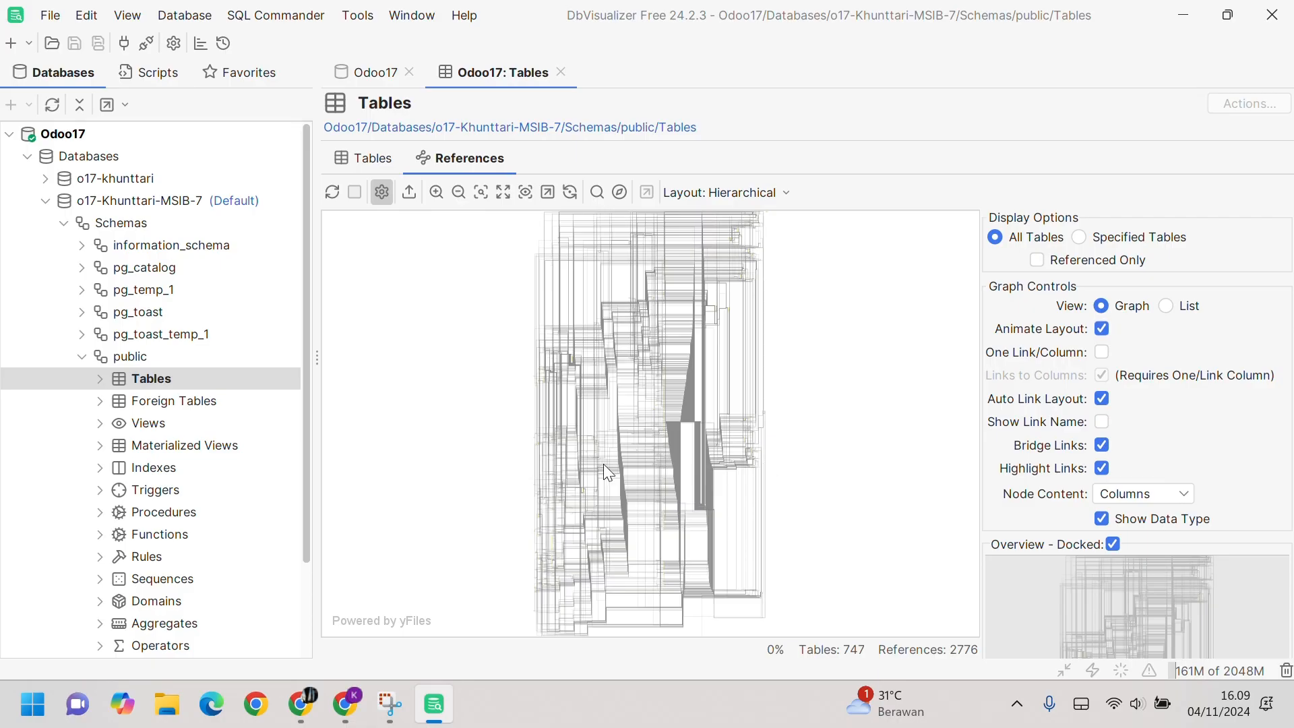
# Step: Zoom the References graph to about 94% on purchase_order_line so its columns are legible
pyautogui.click(437, 193)
pyautogui.click(438, 194)
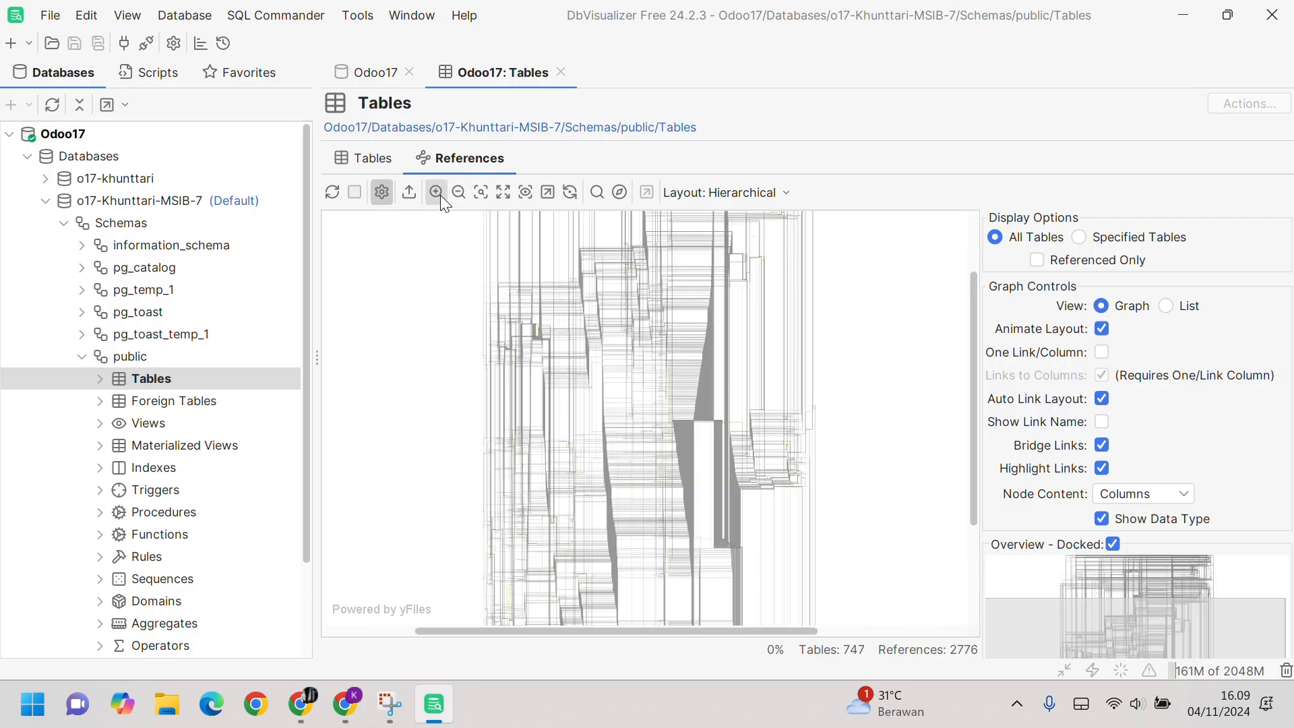
pyautogui.click(439, 195)
pyautogui.scroll(3, 546, 379)
pyautogui.scroll(-3, 546, 379)
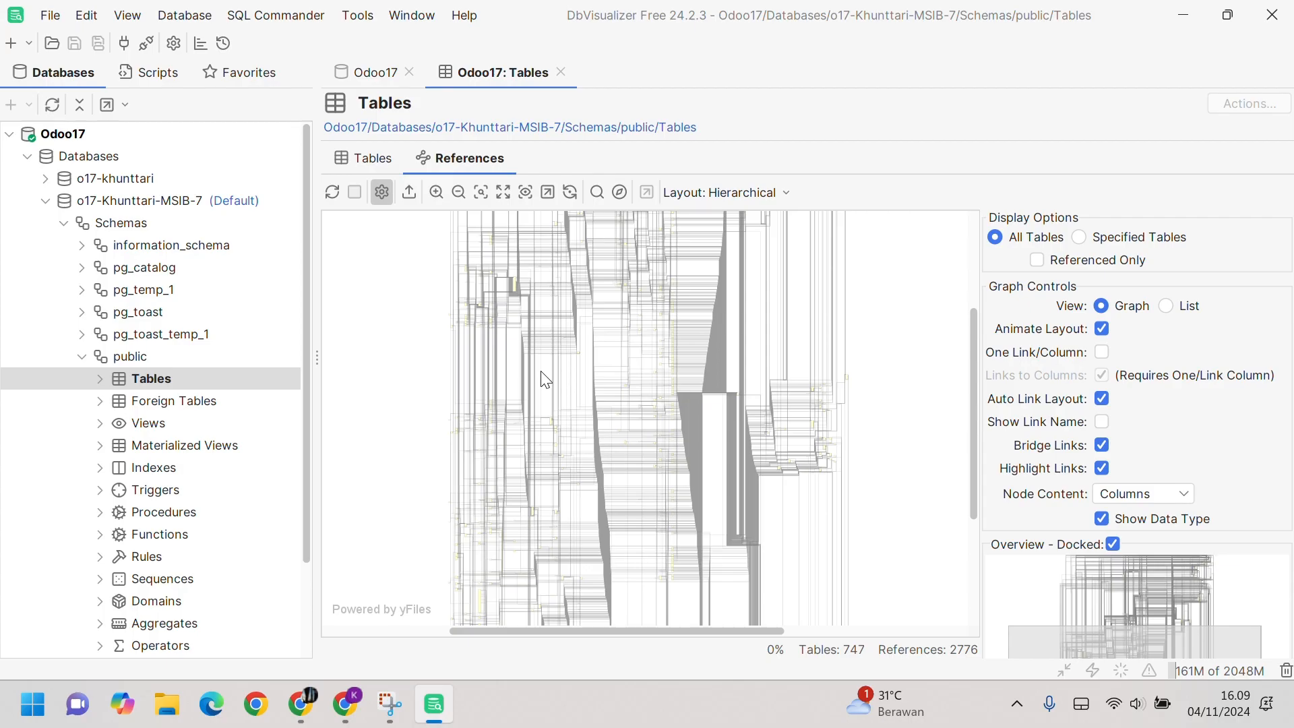
pyautogui.scroll(2, 561, 403)
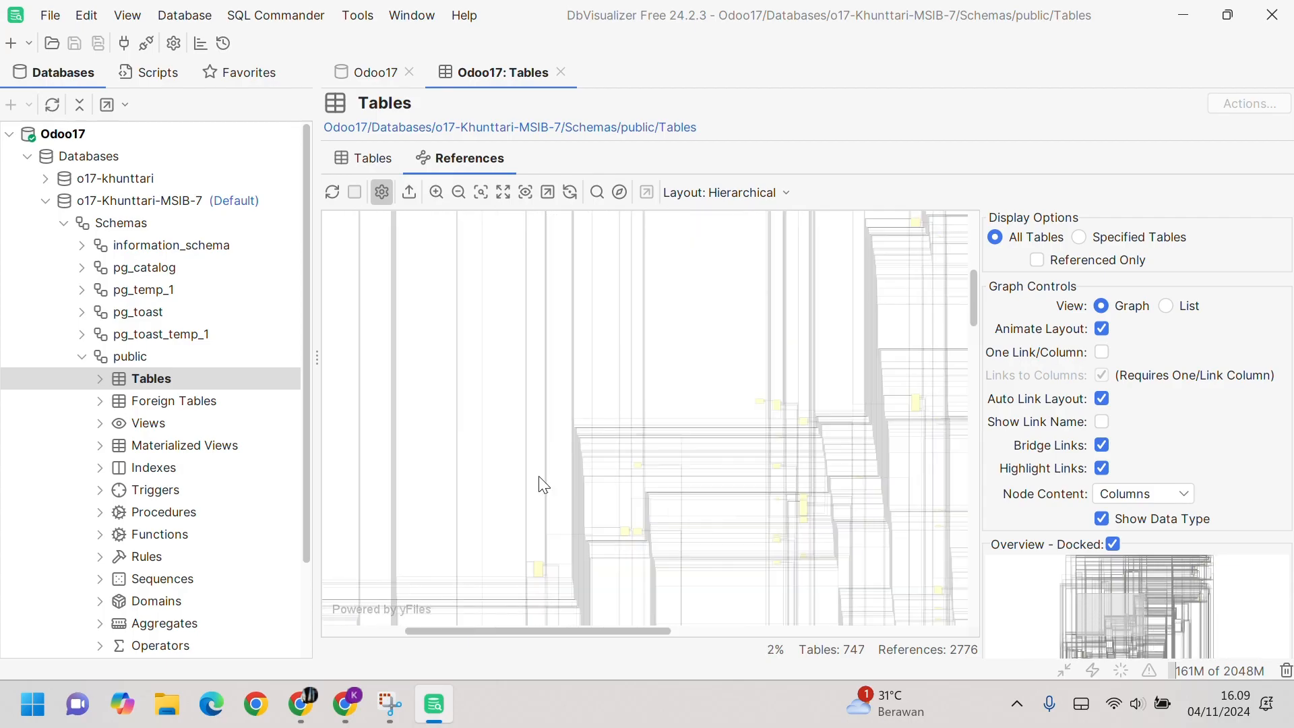
pyautogui.scroll(2, 524, 467)
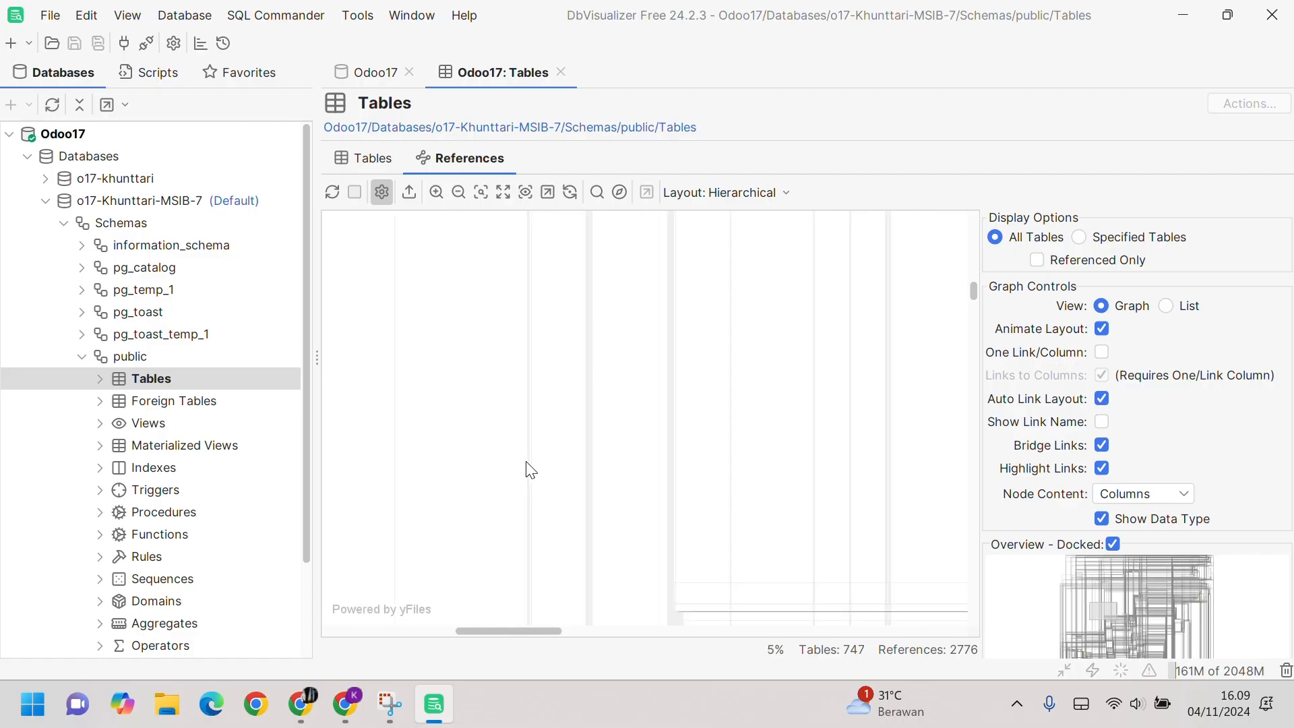
pyautogui.scroll(1, 598, 497)
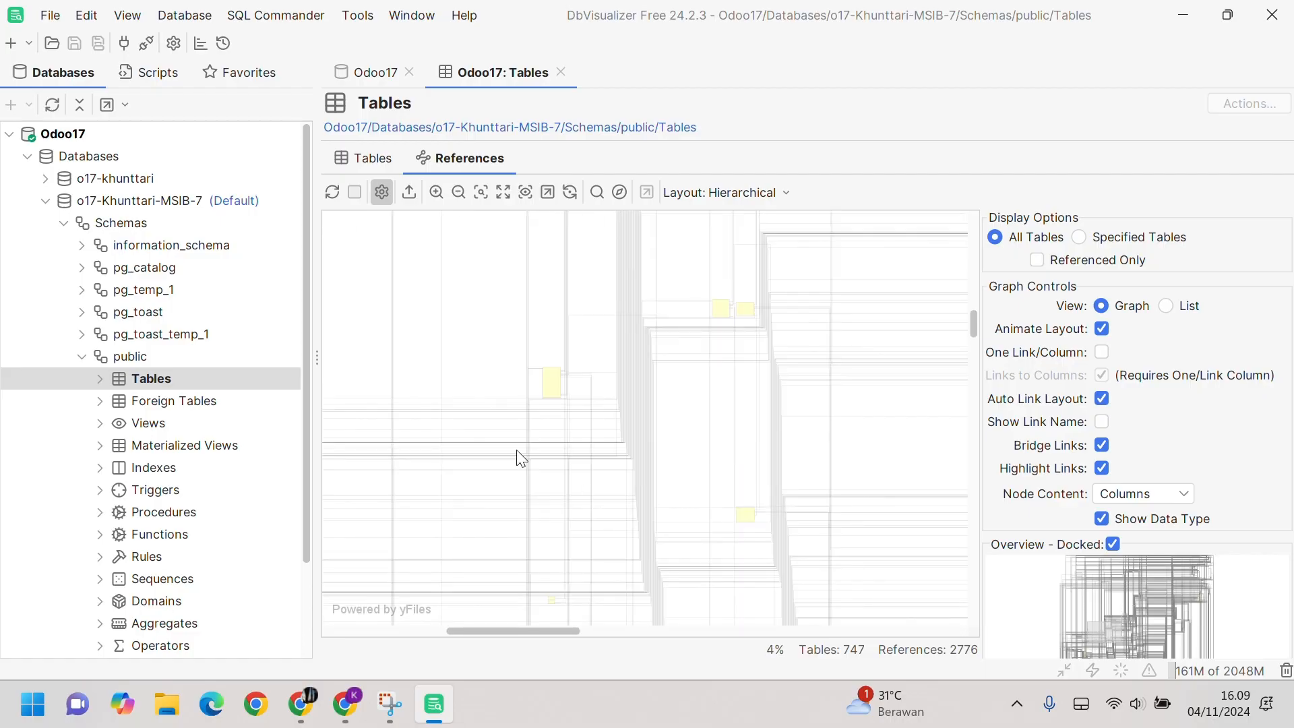
pyautogui.scroll(1, 563, 456)
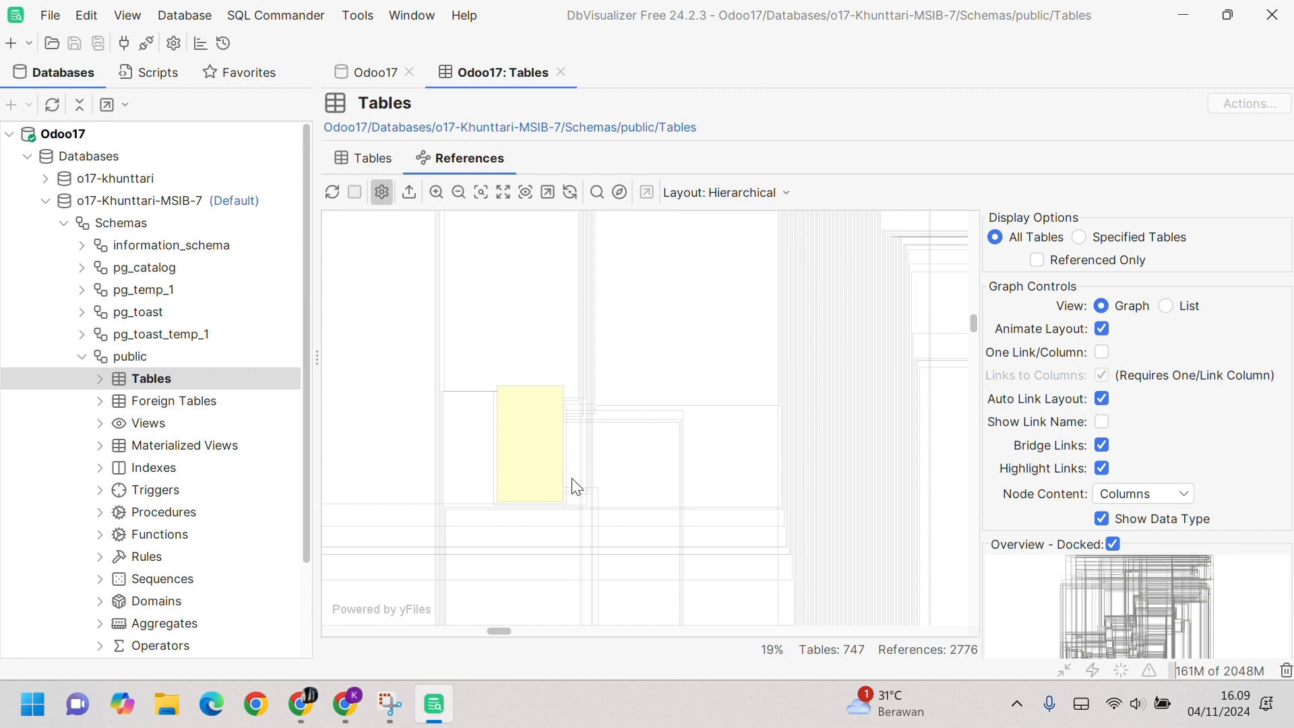
pyautogui.scroll(2, 577, 487)
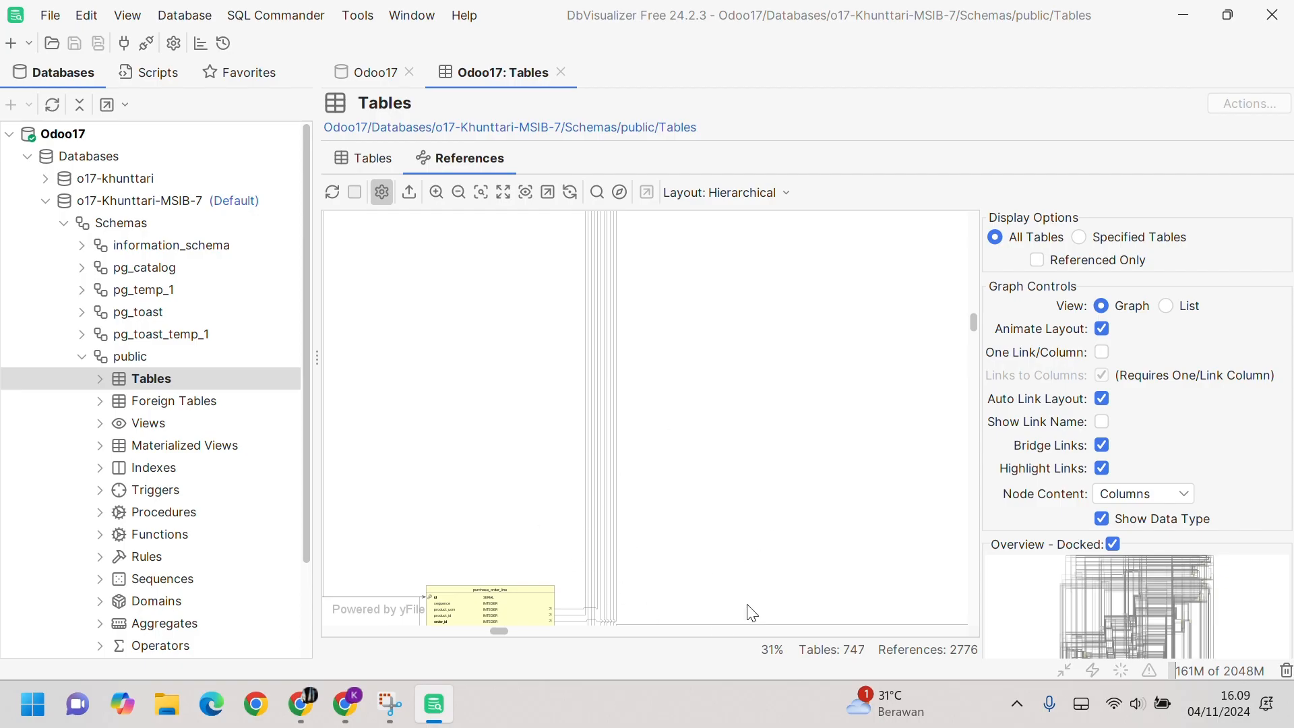
pyautogui.scroll(-3, 538, 514)
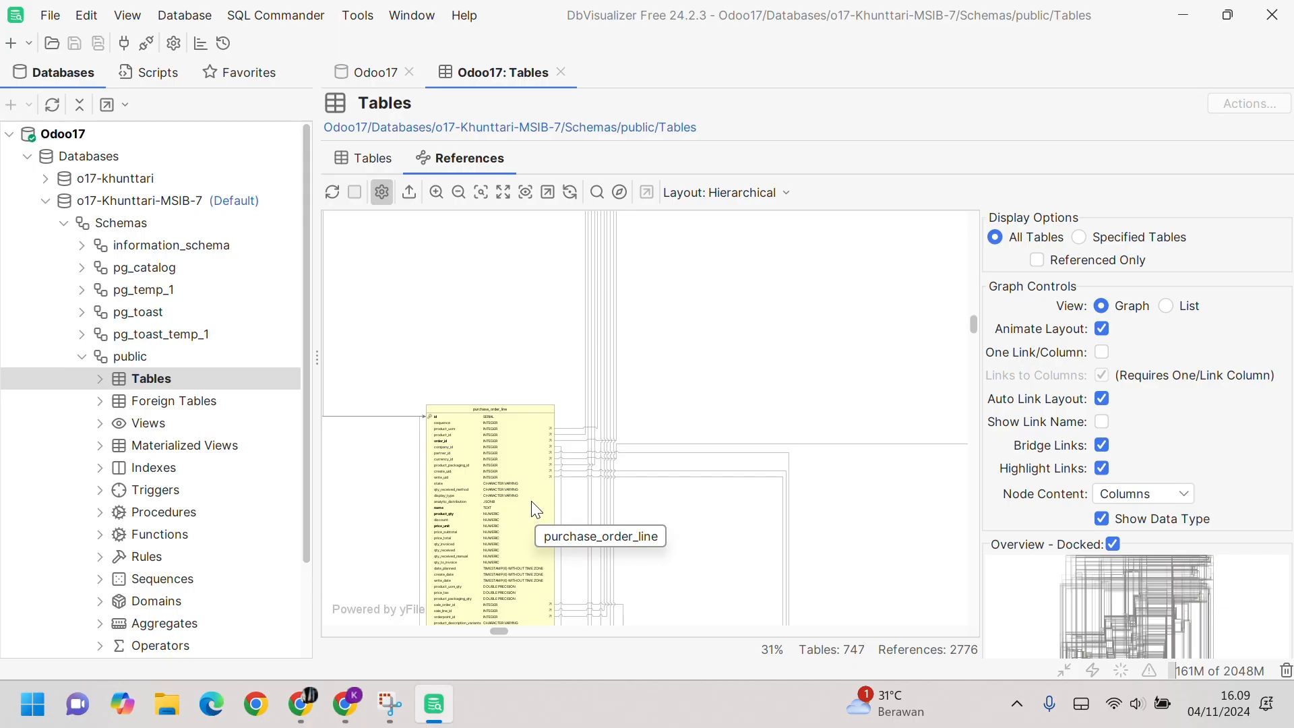
pyautogui.hscroll(-3, 537, 511)
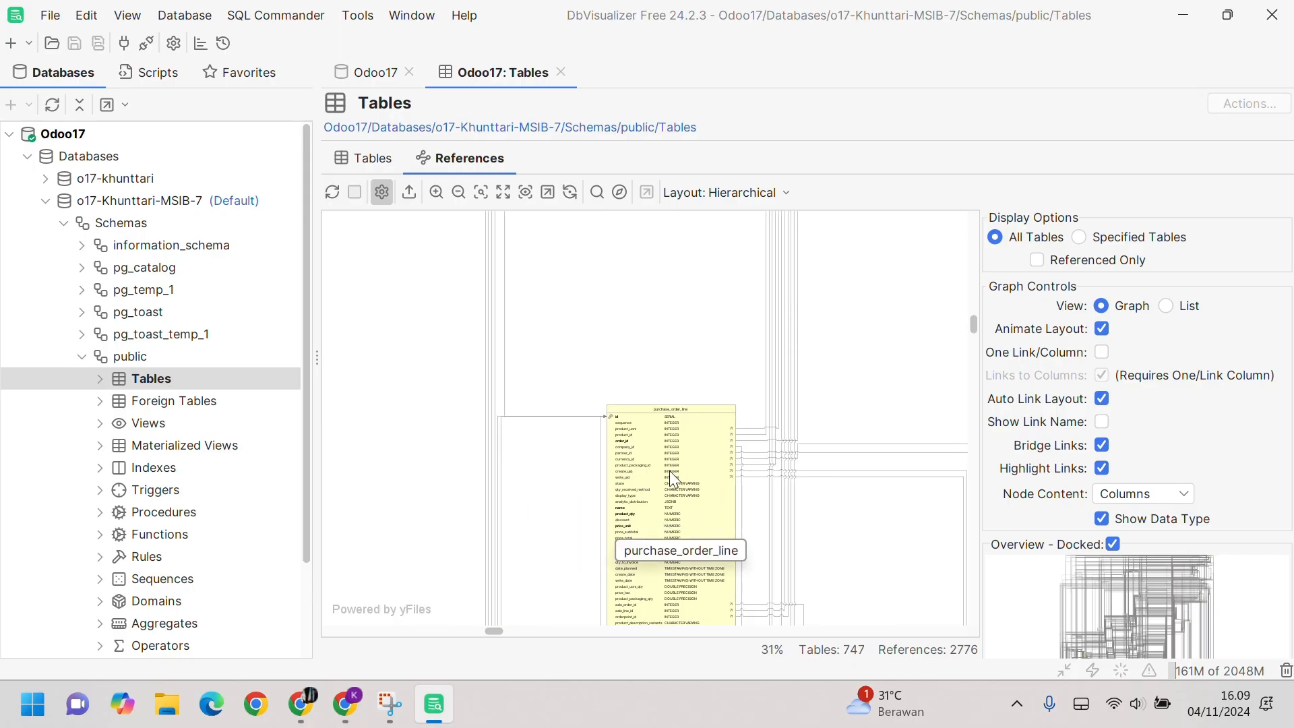
pyautogui.scroll(2, 658, 561)
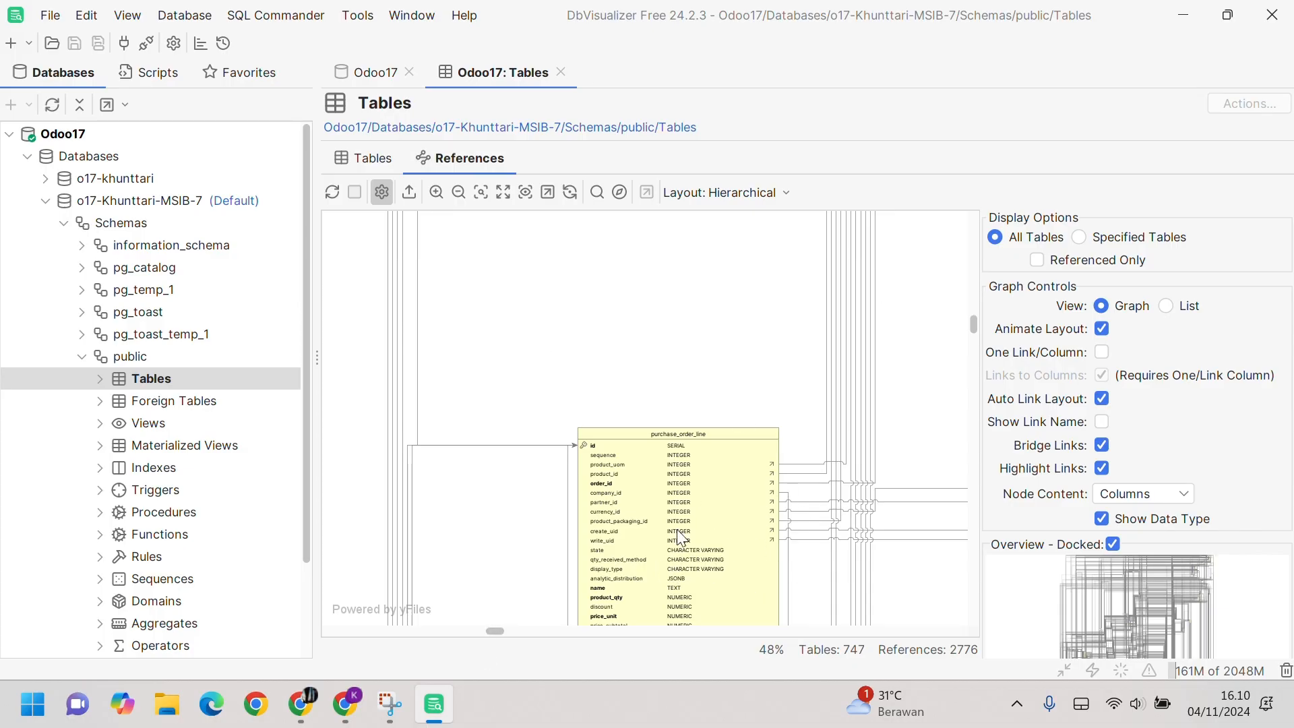
pyautogui.scroll(3, 675, 537)
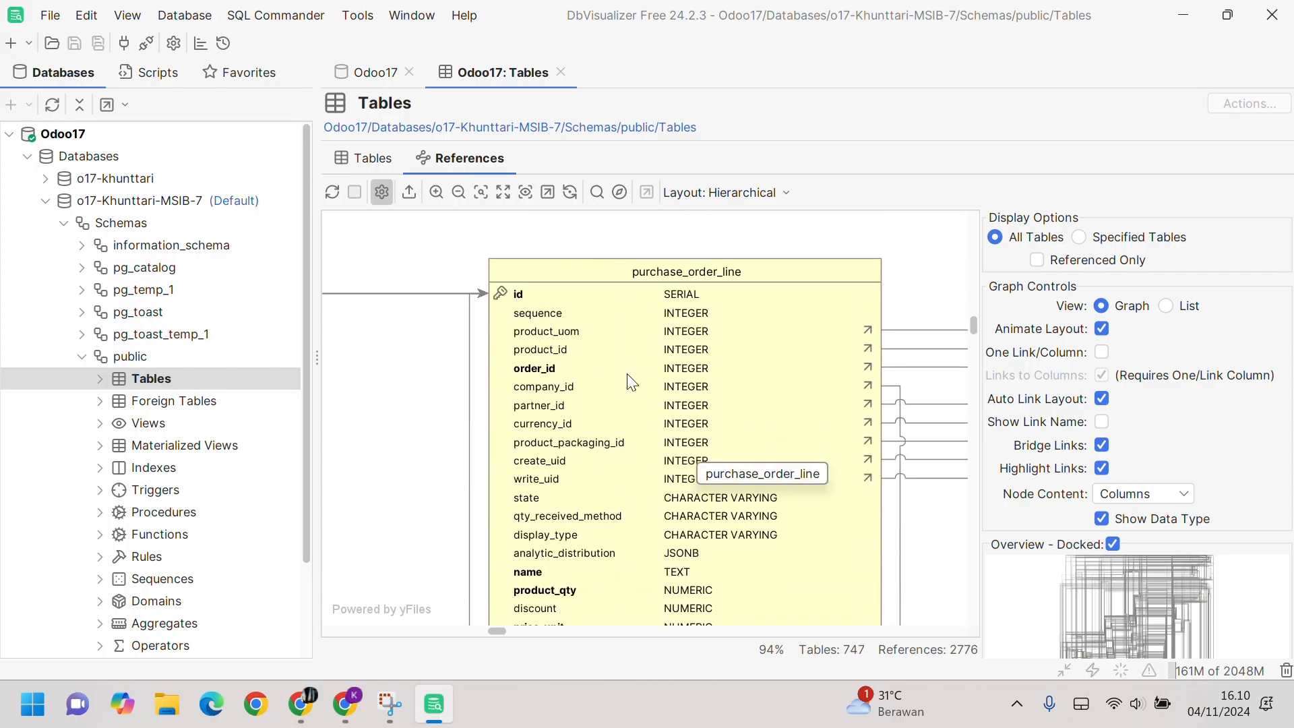
pyautogui.scroll(-3, 758, 551)
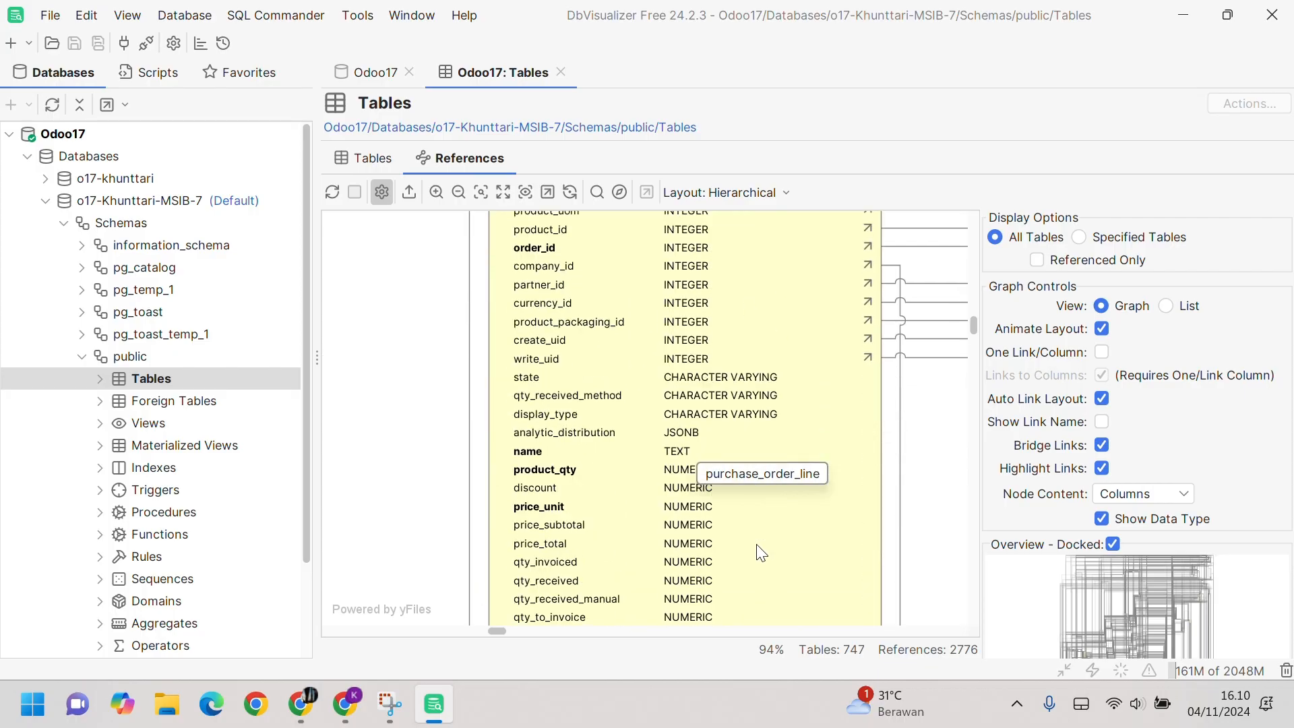
pyautogui.scroll(5, 759, 552)
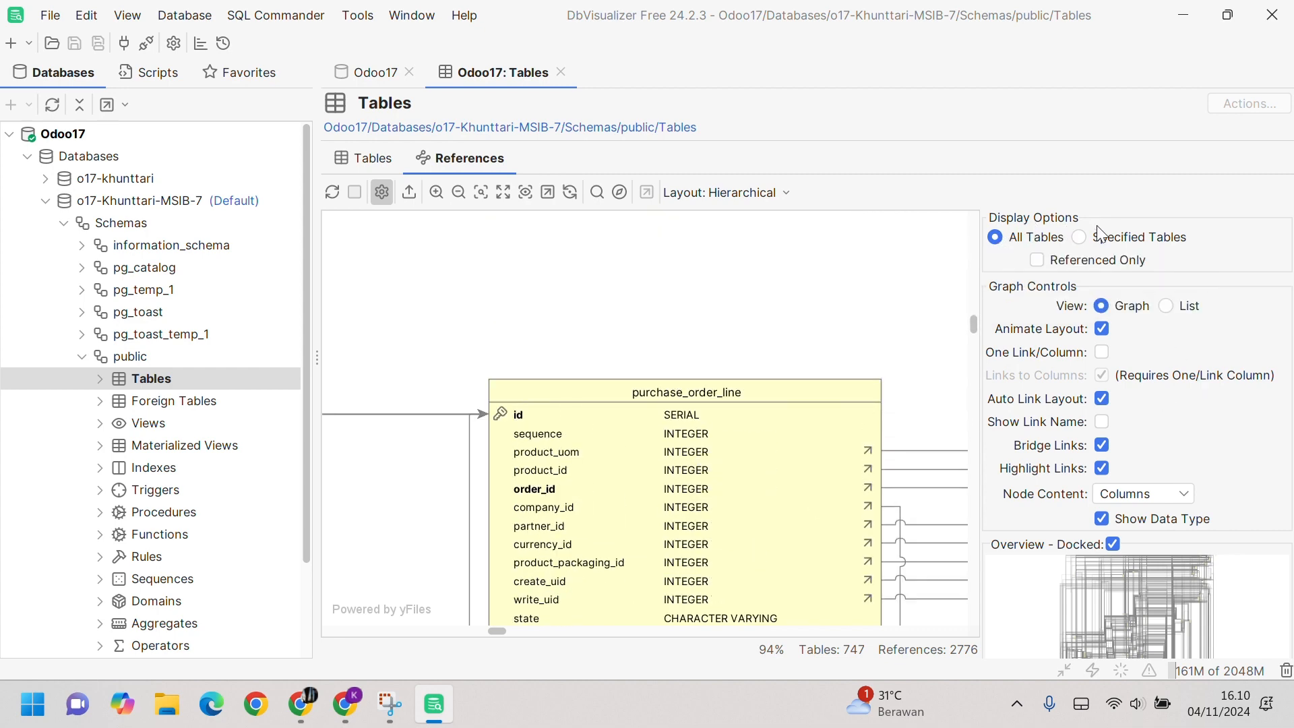
# Step: Limit the references graph to purchase_order and purchase_order_line, giving 11 tables and 10 references
pyautogui.click(1078, 237)
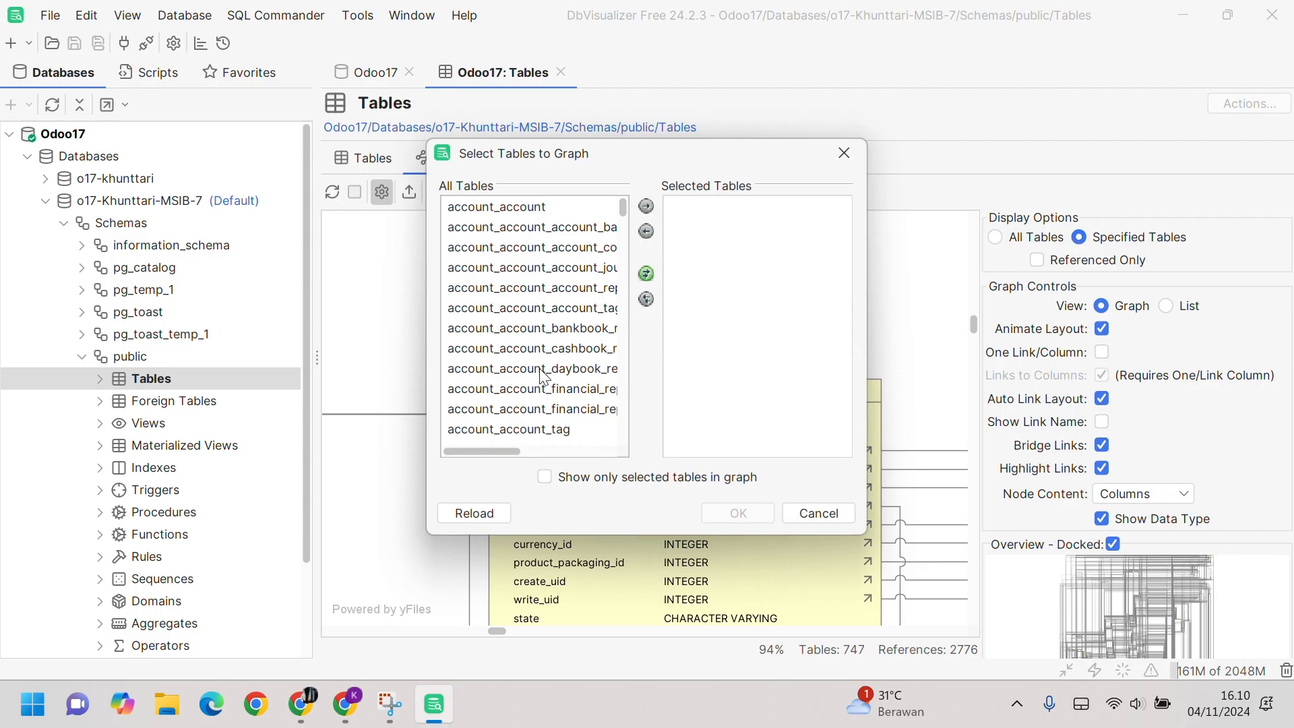
pyautogui.scroll(-20, 557, 381)
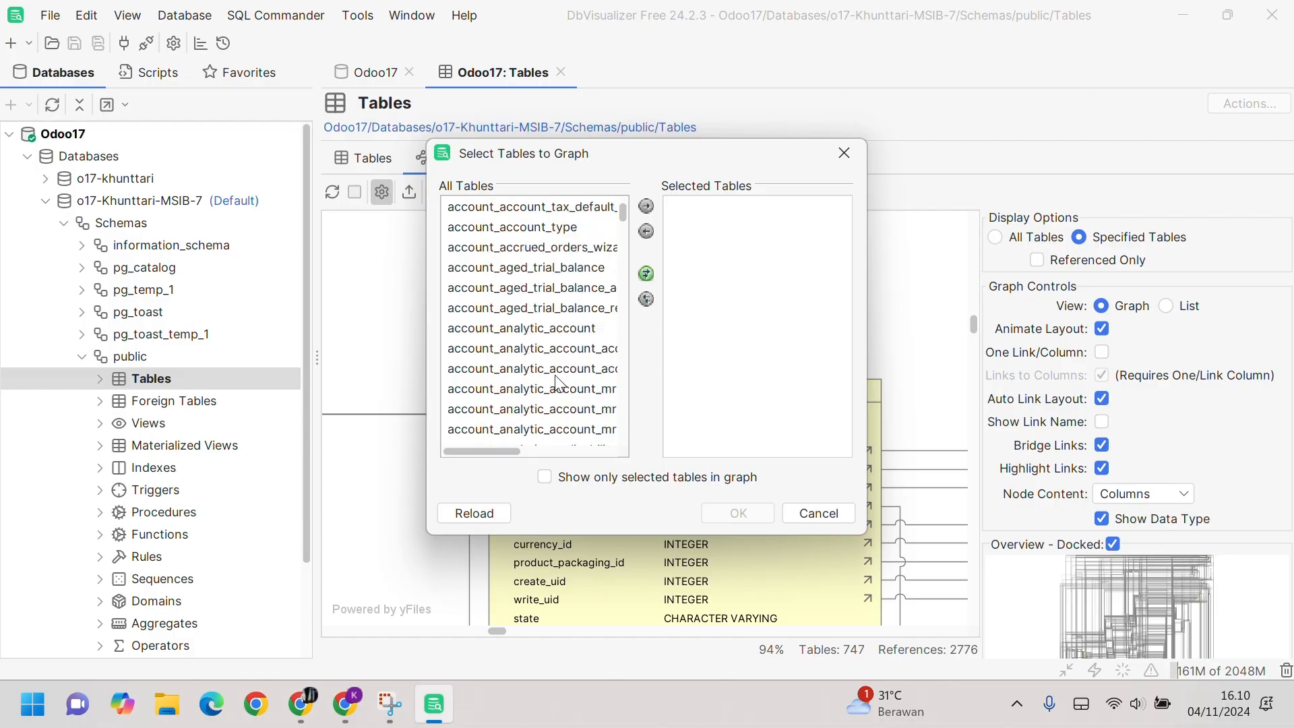
pyautogui.scroll(-20, 557, 382)
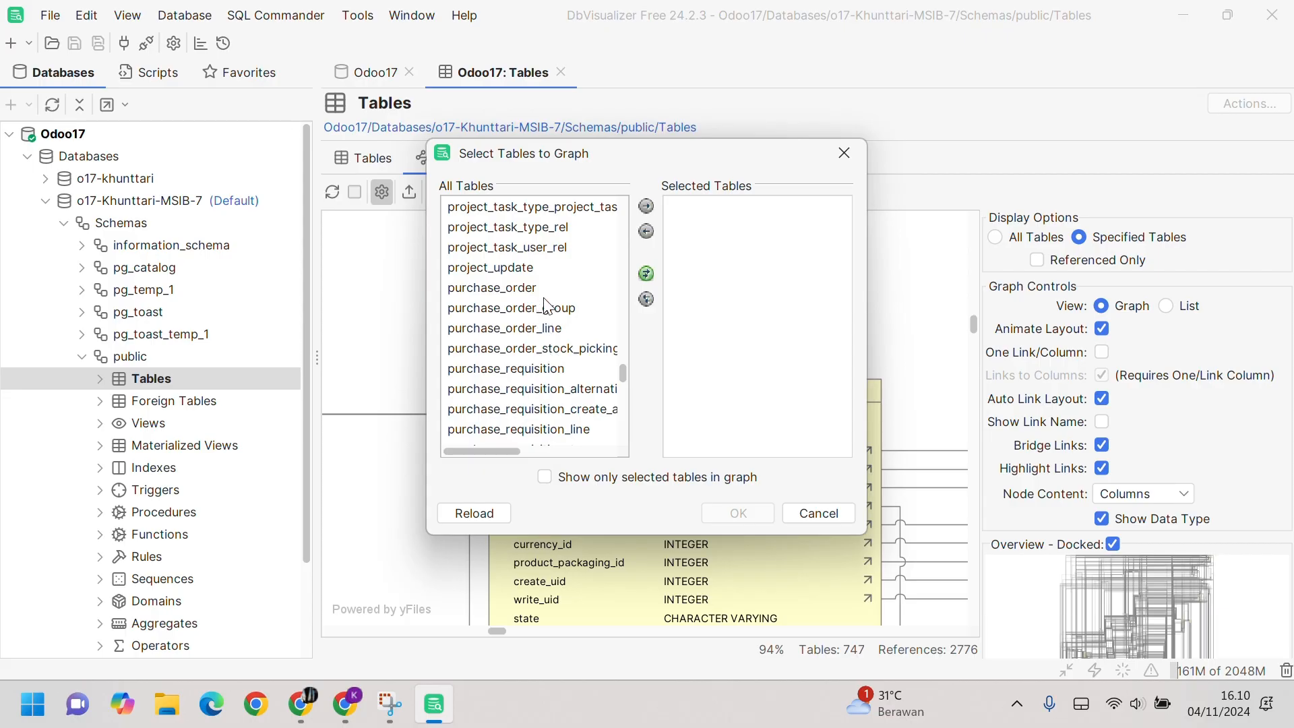
pyautogui.click(545, 290)
pyautogui.click(554, 327)
pyautogui.click(535, 284)
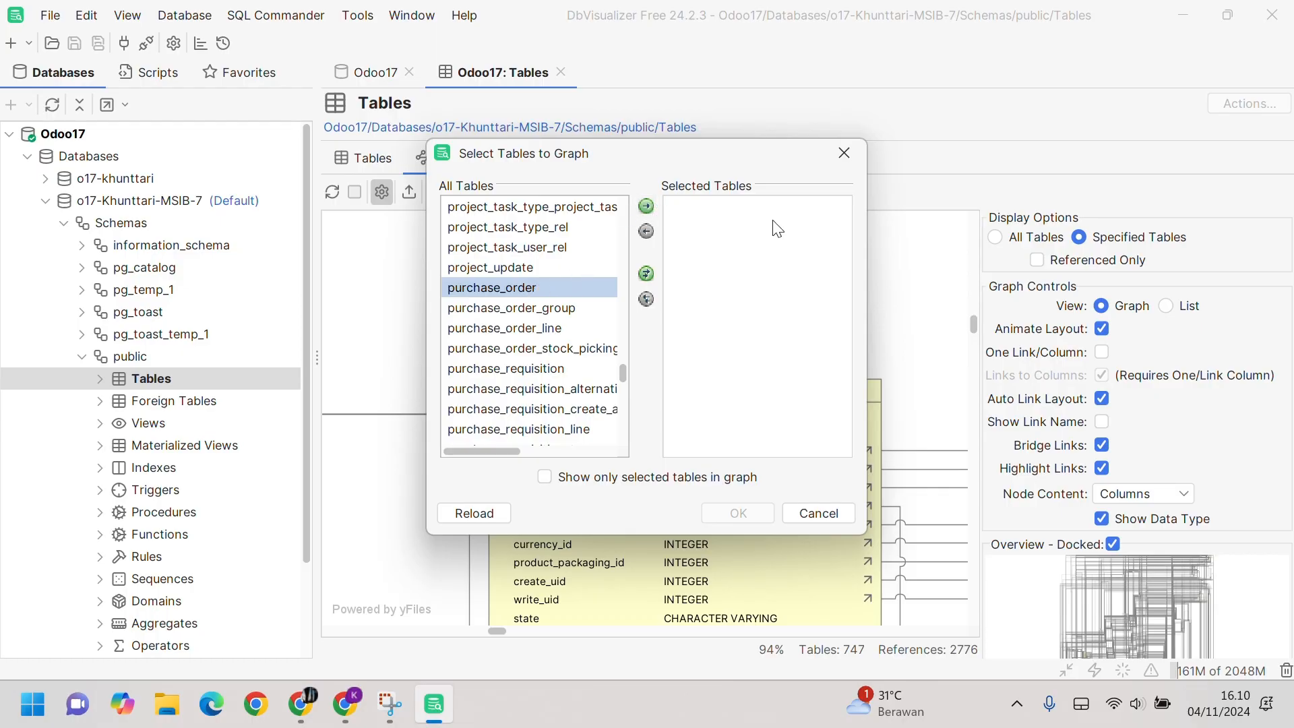
pyautogui.click(643, 207)
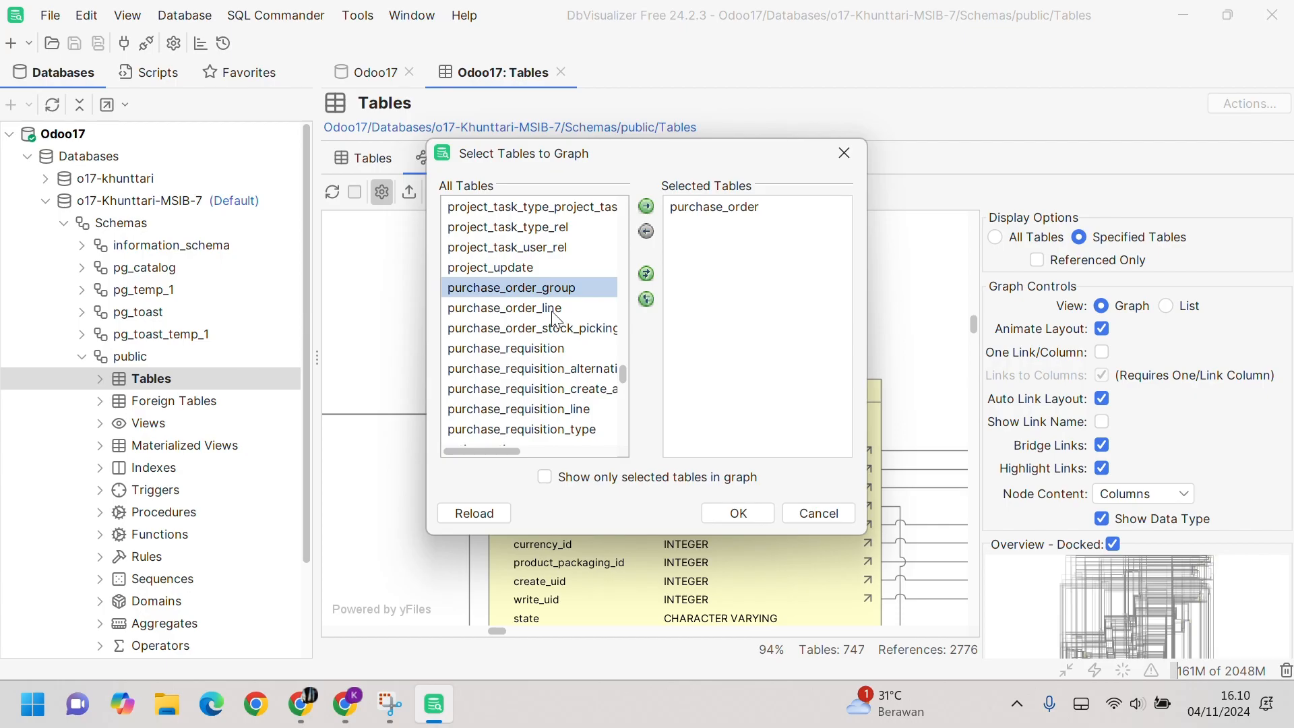
pyautogui.click(551, 308)
pyautogui.click(646, 205)
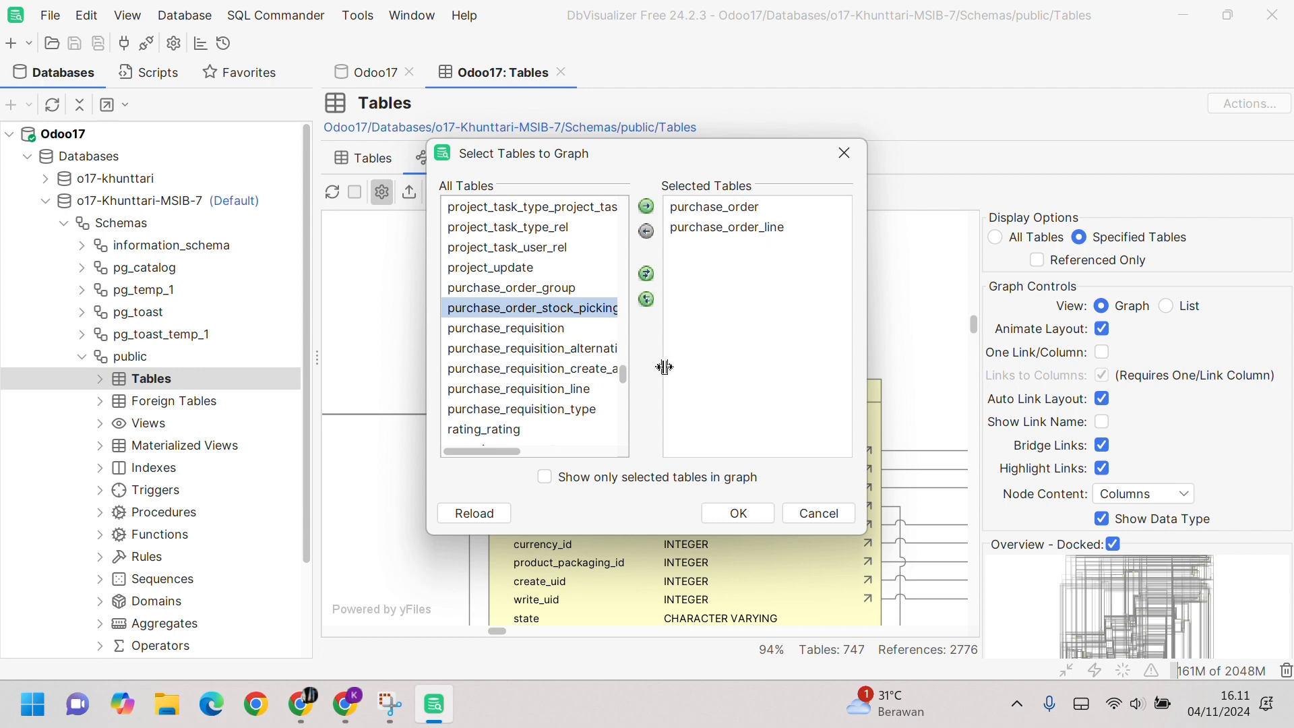
pyautogui.click(740, 513)
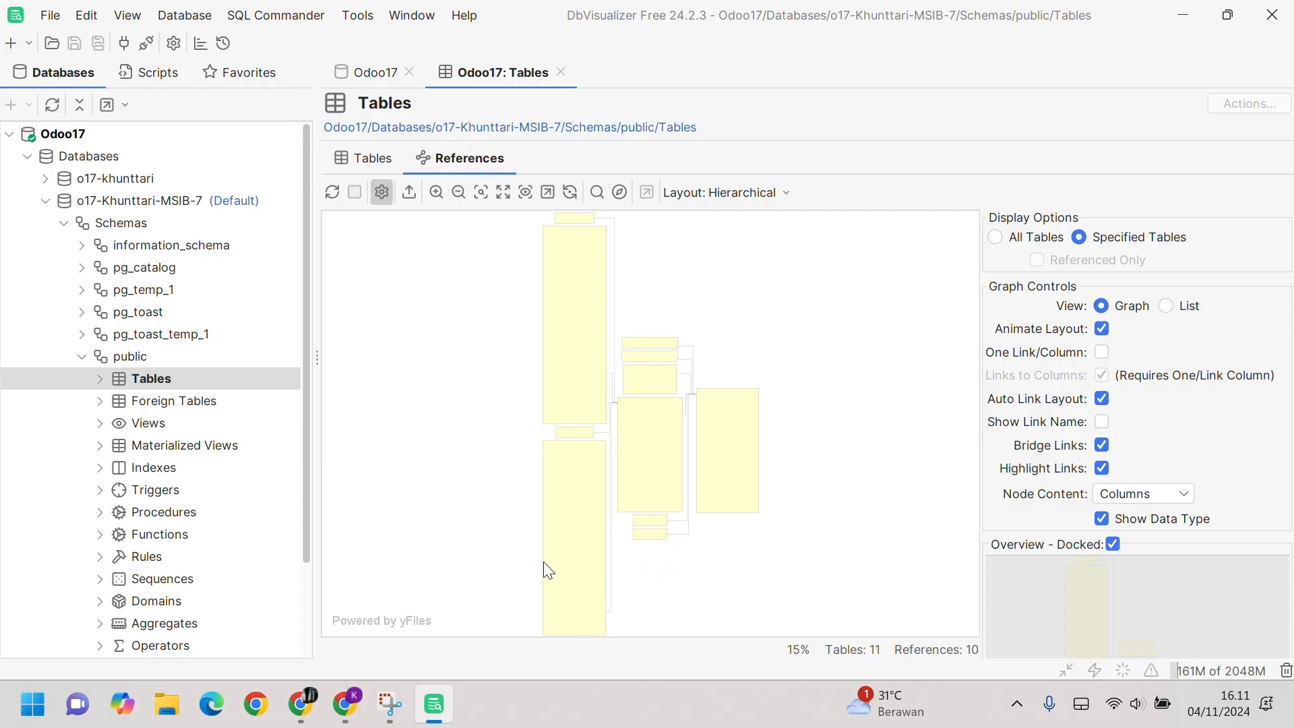
# Step: Zoom and pan past stock_move and account_move_line until purchase_order's columns and types are readable
pyautogui.scroll(5, 549, 572)
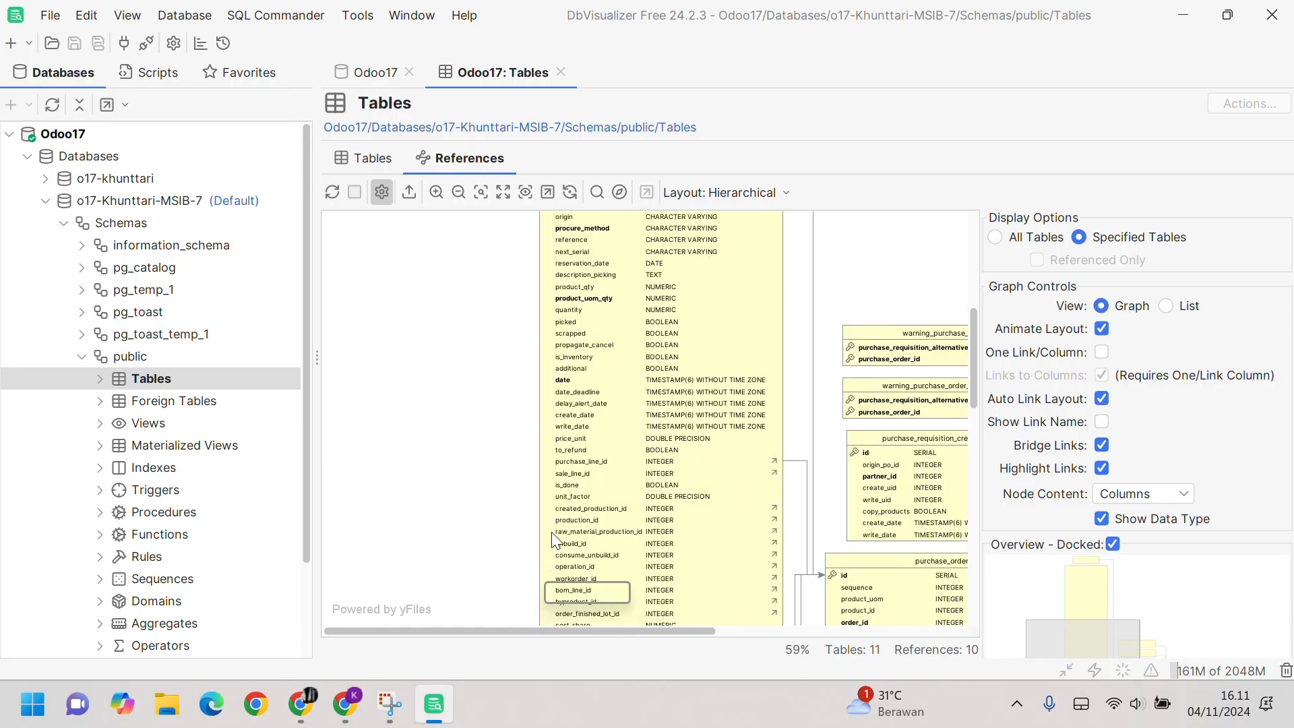
pyautogui.scroll(3, 553, 540)
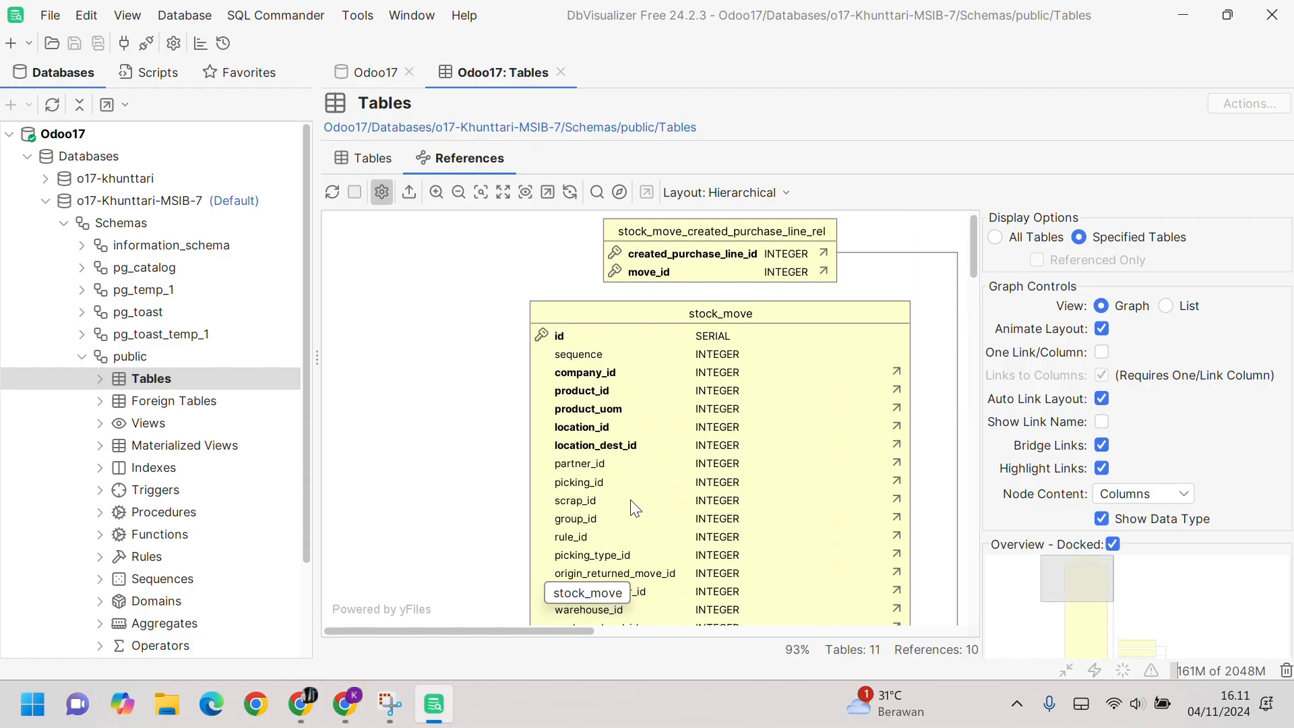
pyautogui.scroll(-10, 634, 509)
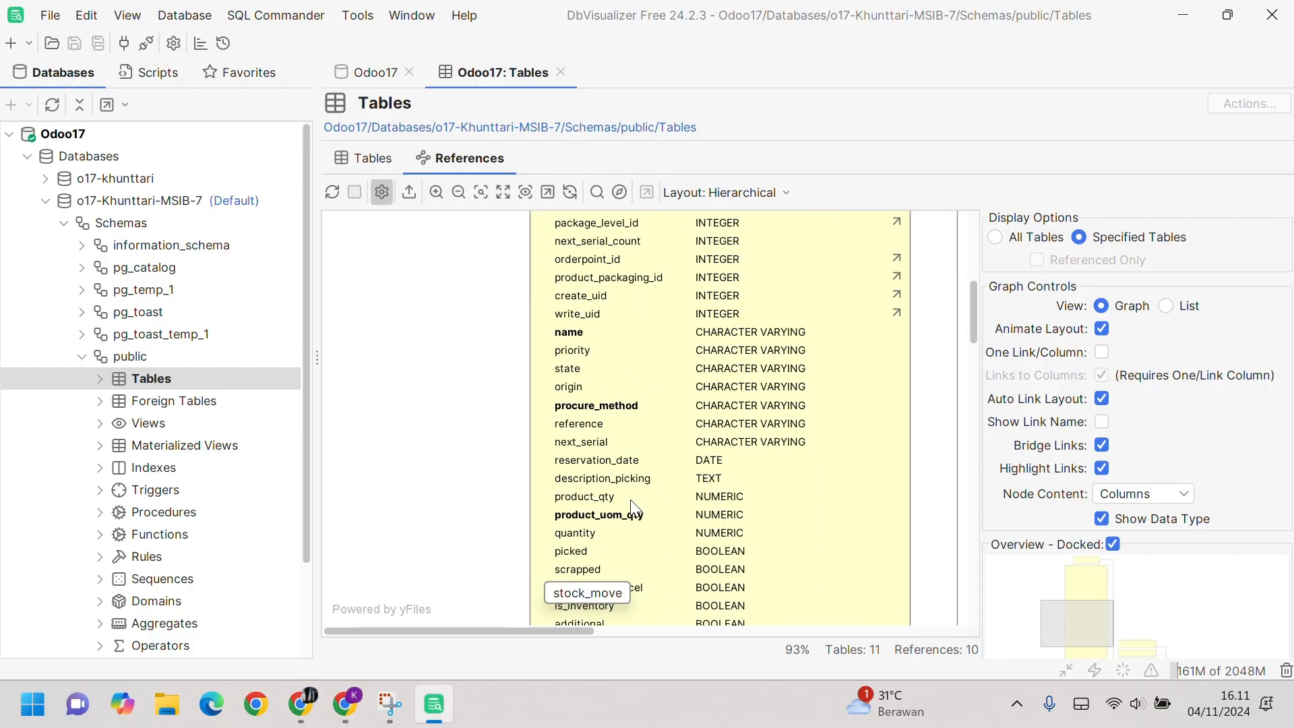
pyautogui.scroll(-2, 637, 509)
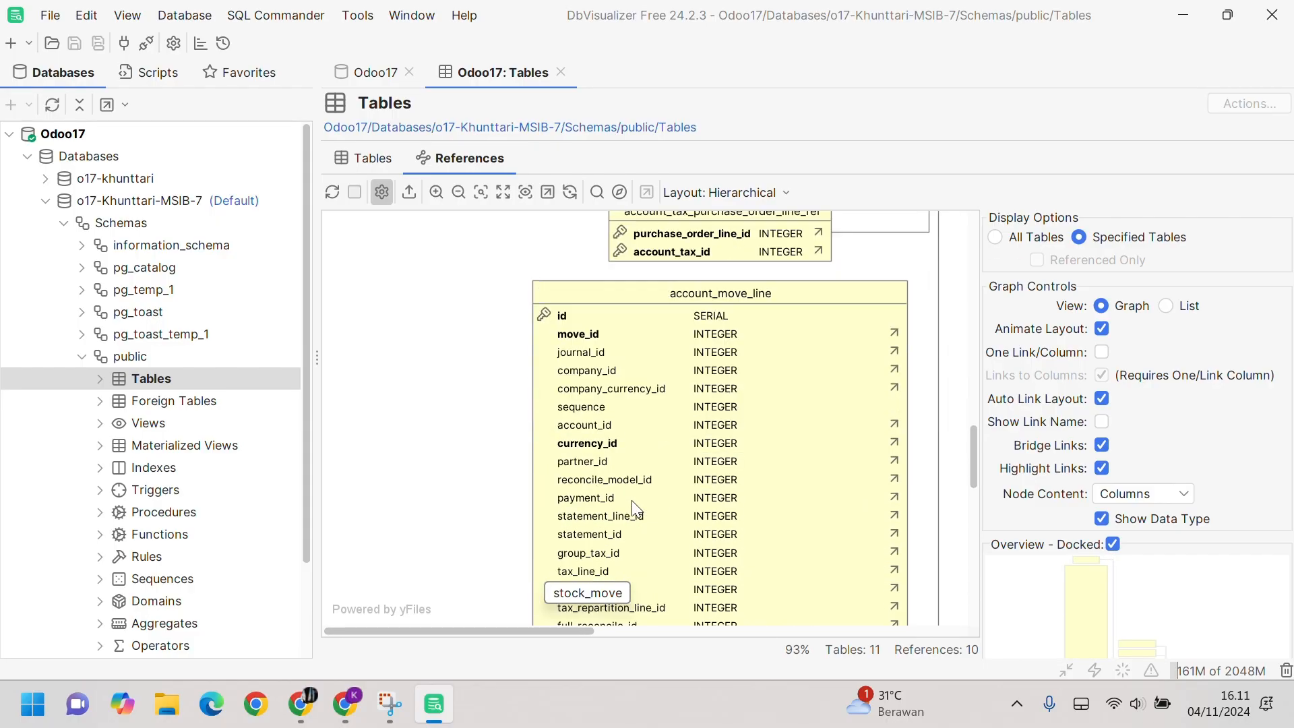
pyautogui.scroll(-2, 634, 509)
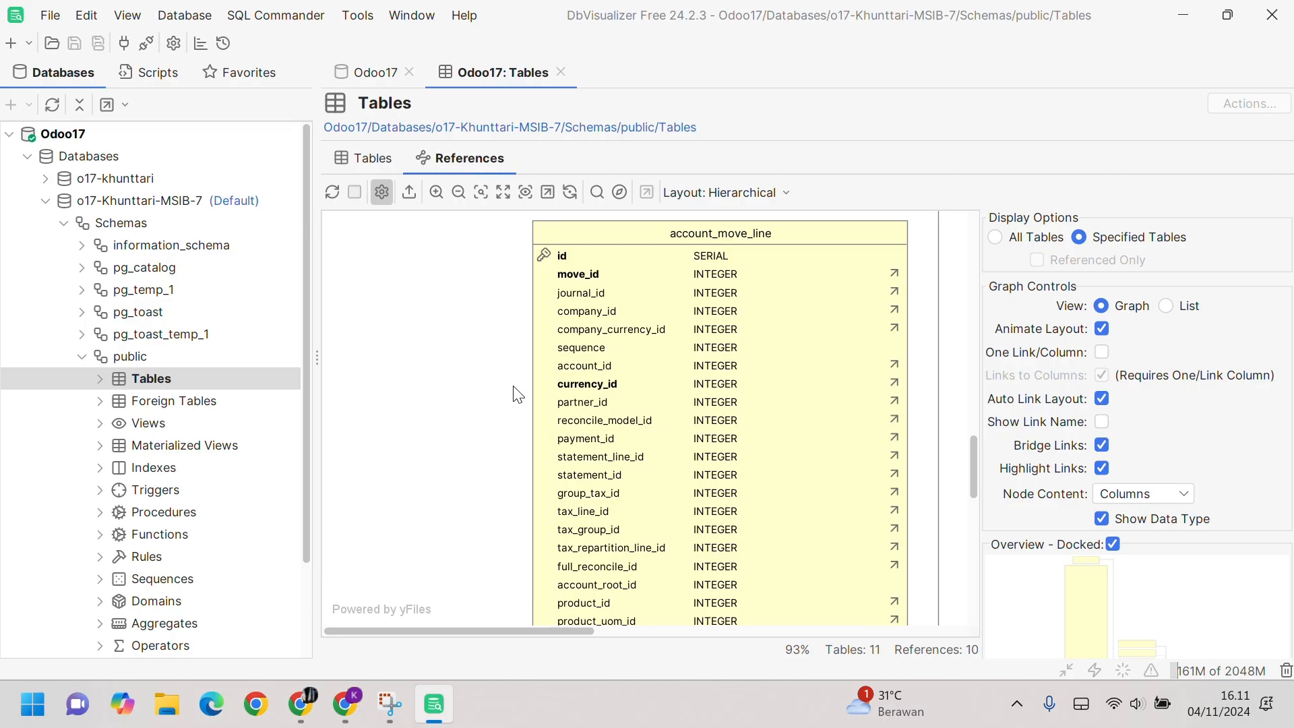
pyautogui.scroll(-8, 597, 531)
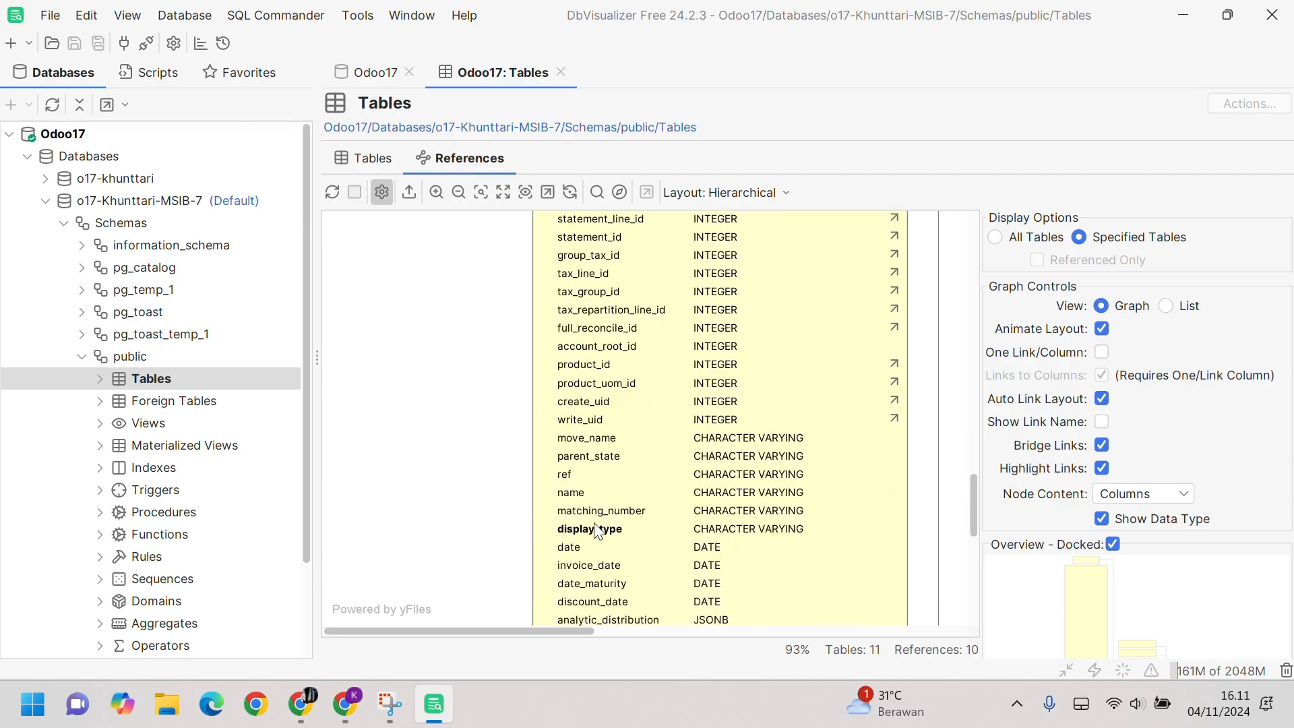
pyautogui.moveTo(540, 631); pyautogui.dragTo(570, 638)
pyautogui.scroll(12, 572, 543)
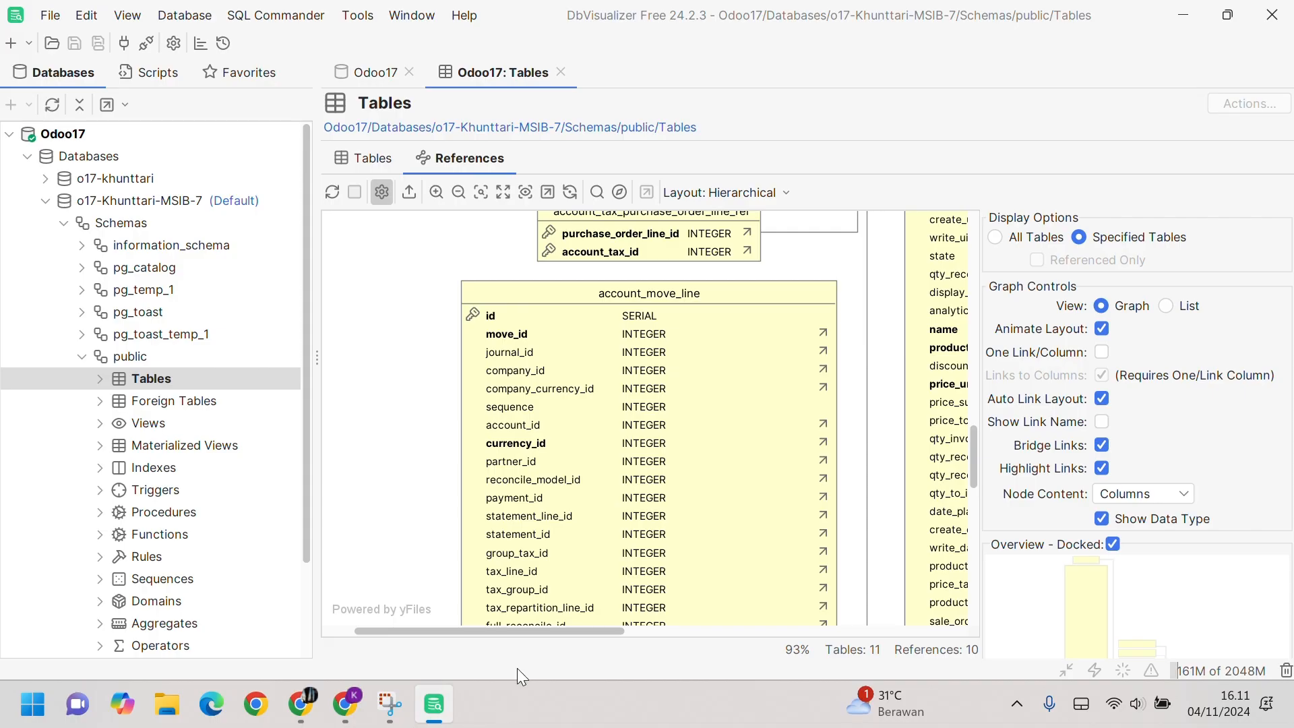
pyautogui.click(504, 623)
pyautogui.moveTo(499, 633); pyautogui.dragTo(835, 632)
pyautogui.scroll(3, 657, 624)
pyautogui.scroll(-5, 717, 497)
pyautogui.scroll(5, 717, 497)
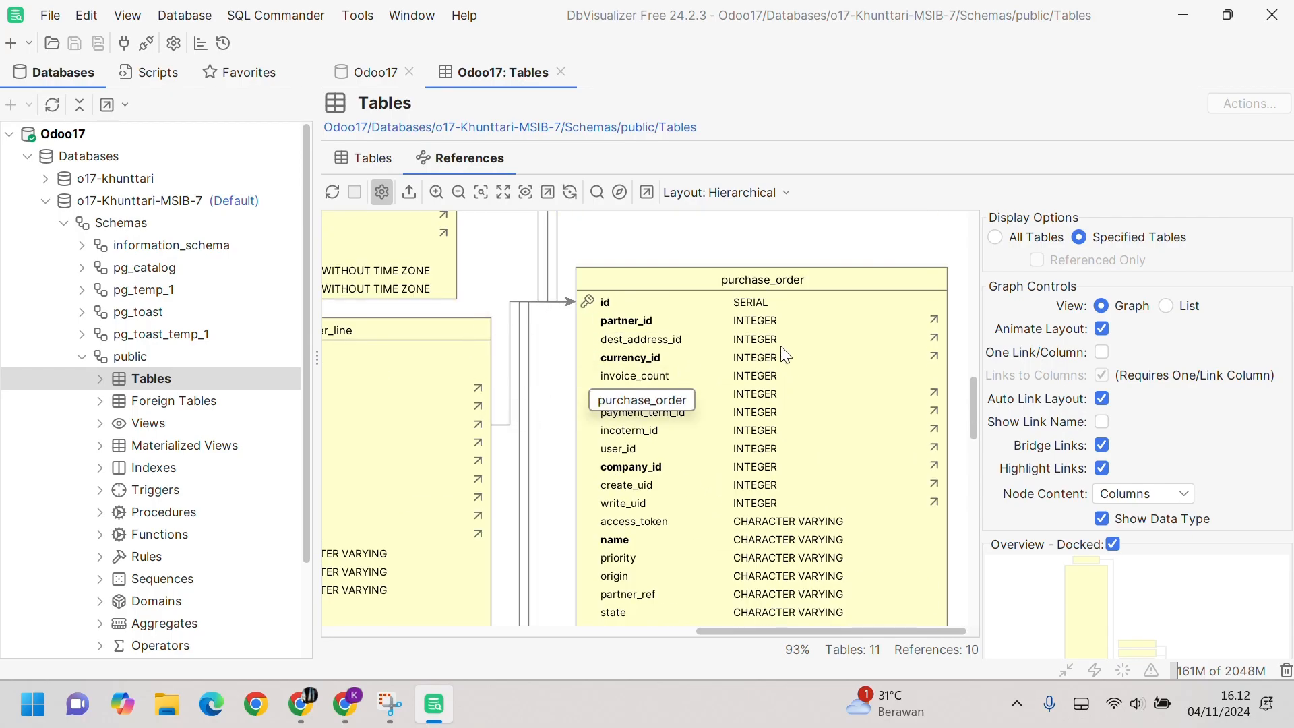
# Step: Move the purchase_order_line node up and to the left in the graph
pyautogui.scroll(-1, 660, 435)
pyautogui.scroll(-4, 660, 435)
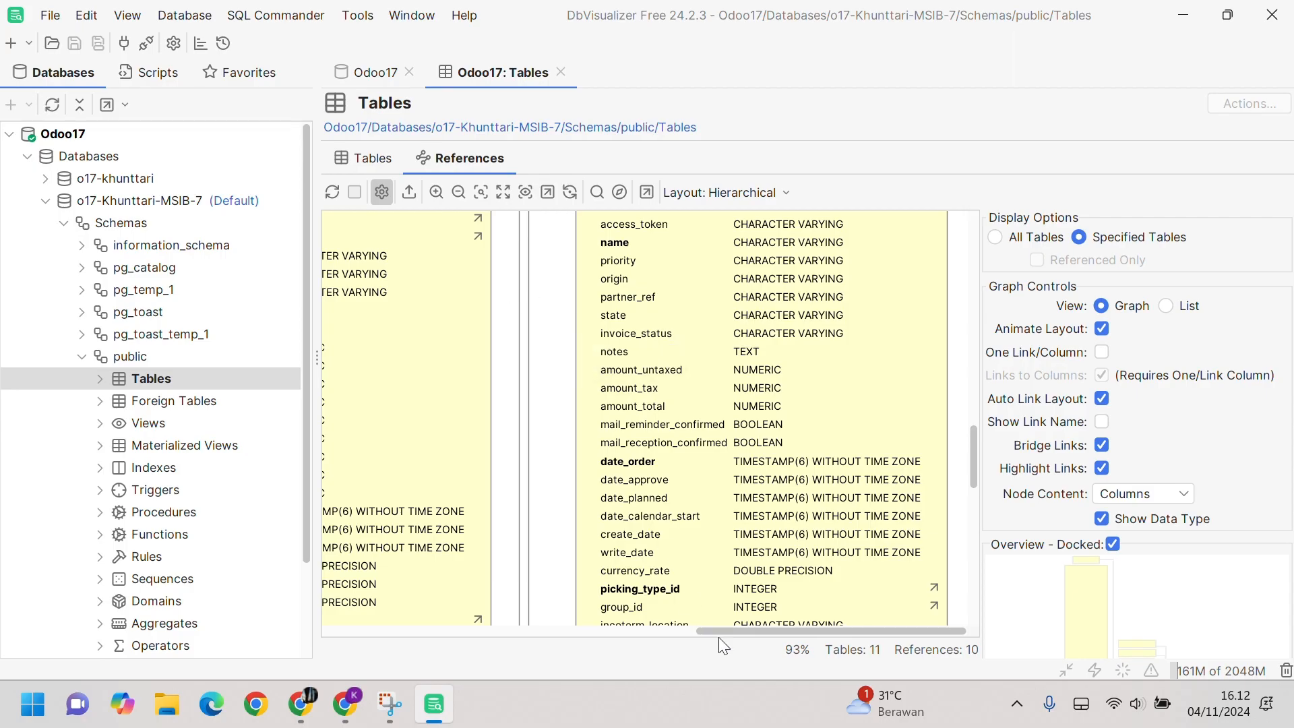
pyautogui.moveTo(718, 632); pyautogui.dragTo(761, 643)
pyautogui.scroll(4, 584, 512)
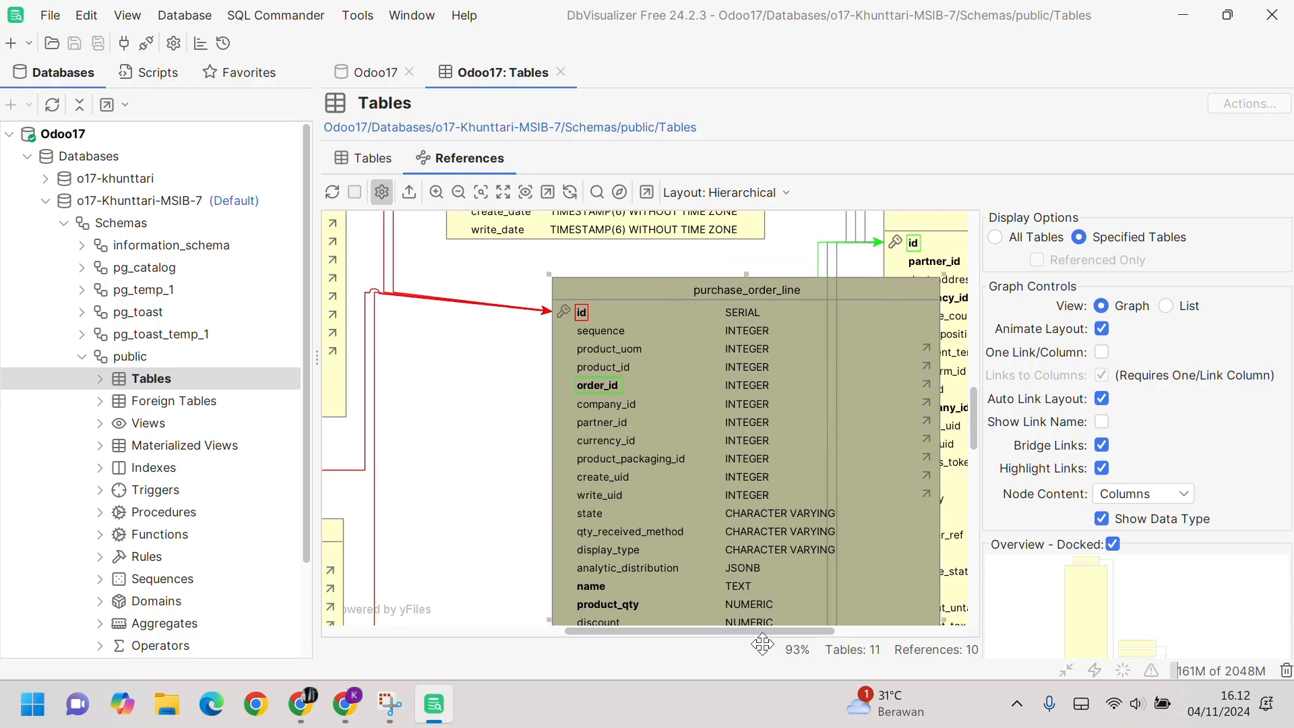
pyautogui.moveTo(675, 535); pyautogui.dragTo(582, 527)
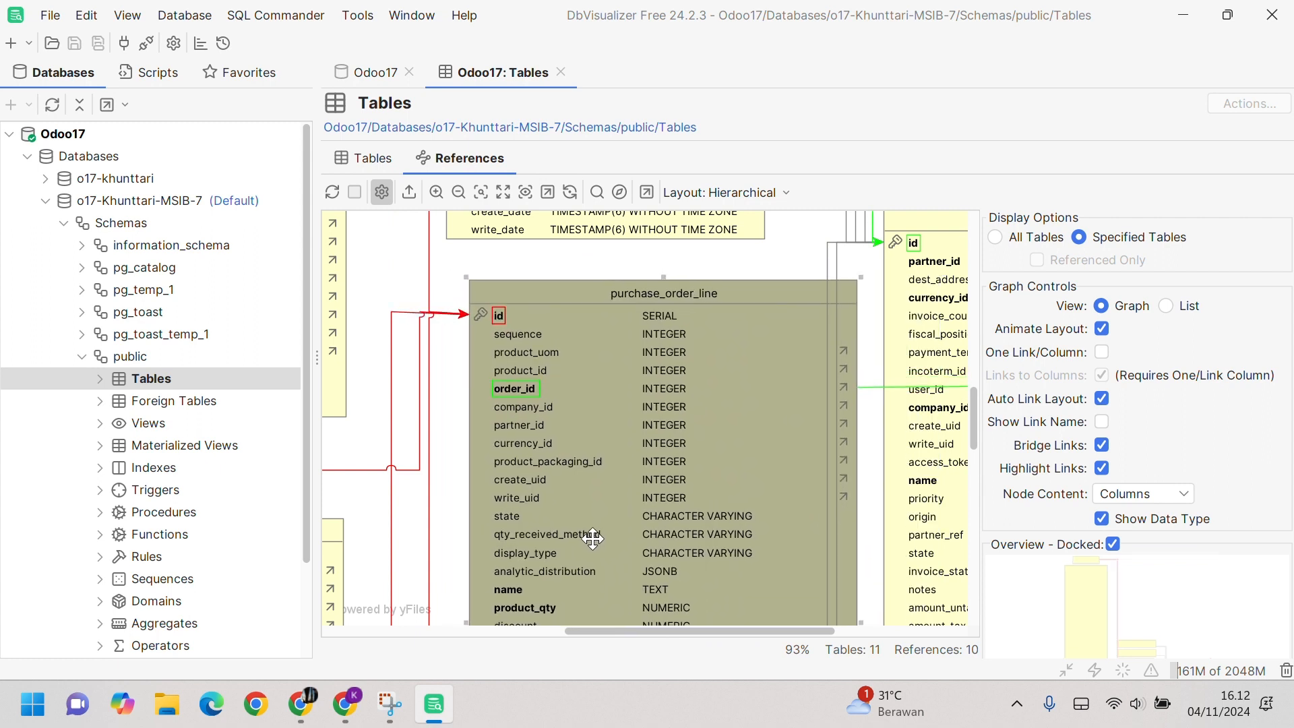
pyautogui.moveTo(665, 633); pyautogui.dragTo(811, 649)
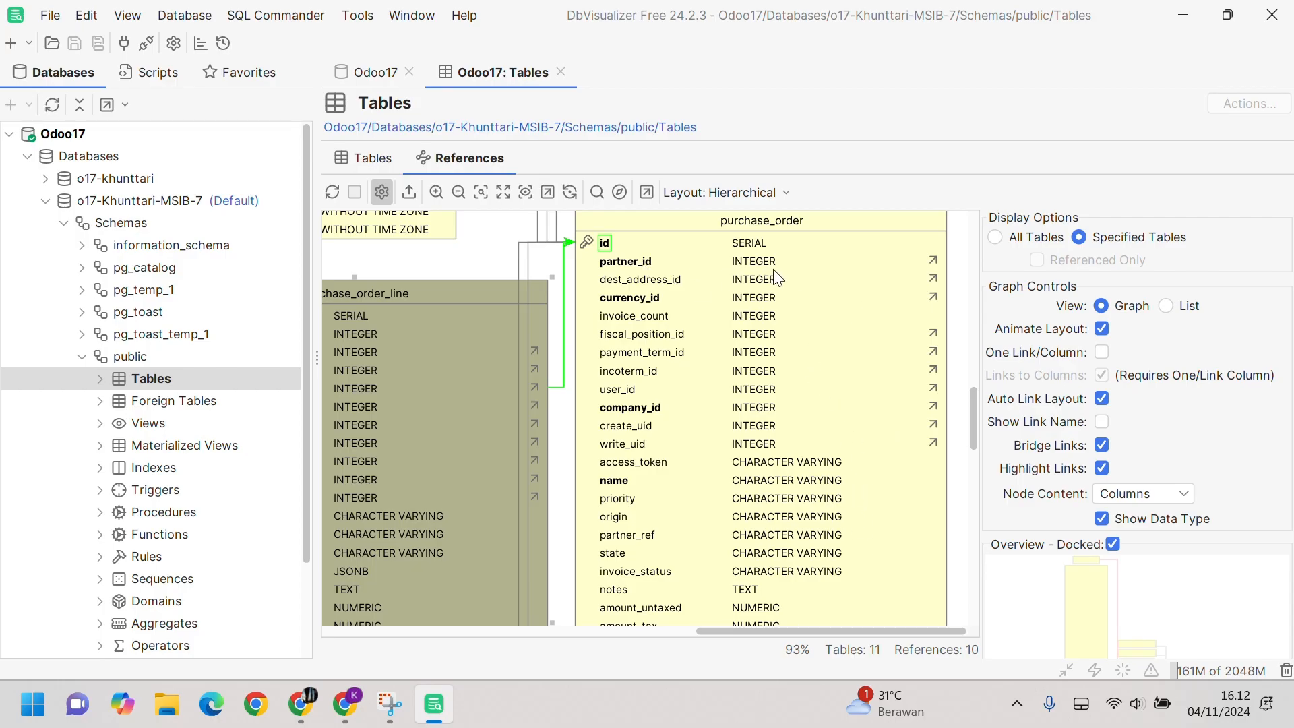
pyautogui.scroll(-5, 780, 398)
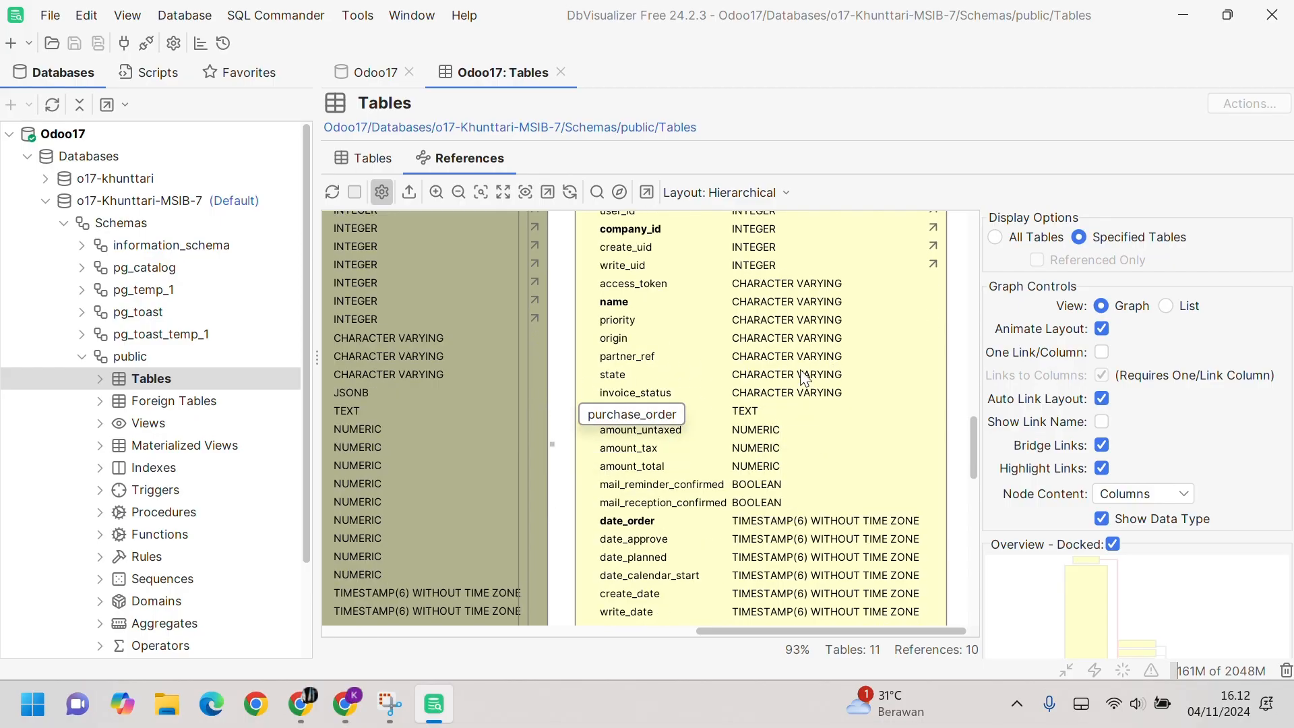
# Step: Select purchase_order, zoom out until all 11 tables fit, and start a screen capture
pyautogui.click(792, 449)
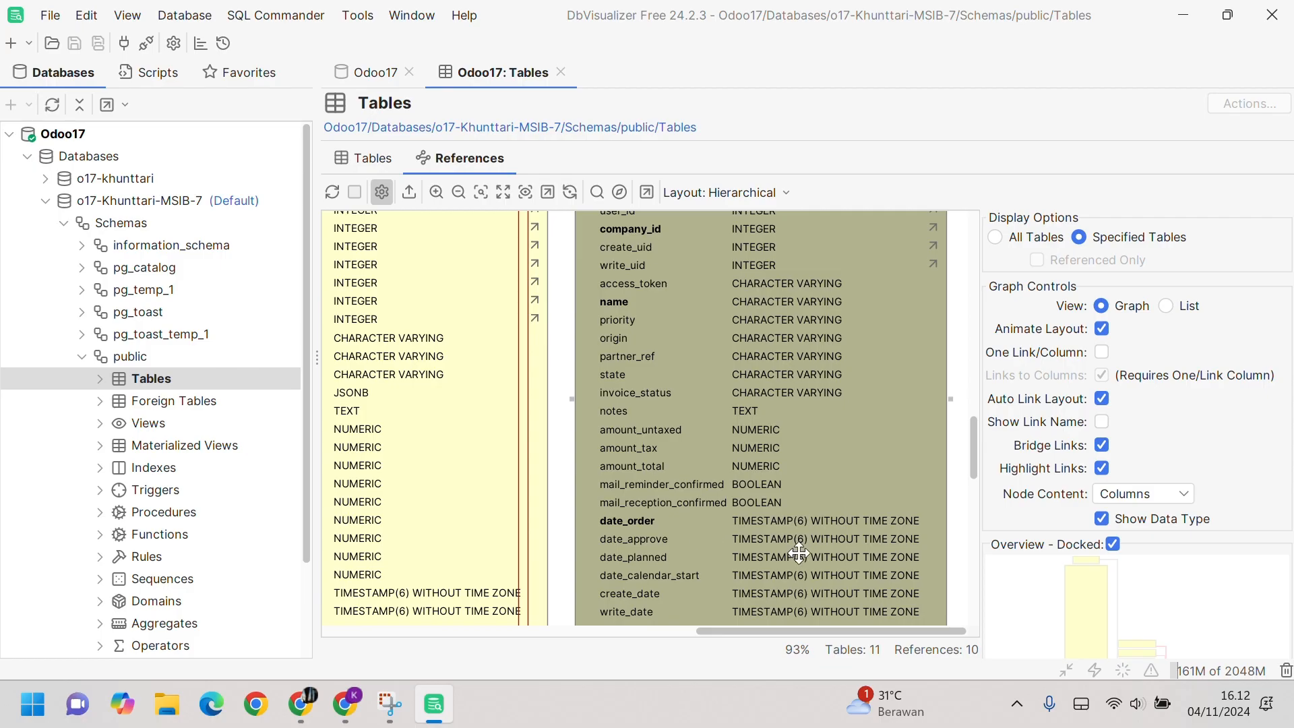
pyautogui.moveTo(781, 633); pyautogui.dragTo(799, 630)
pyautogui.scroll(-3, 791, 527)
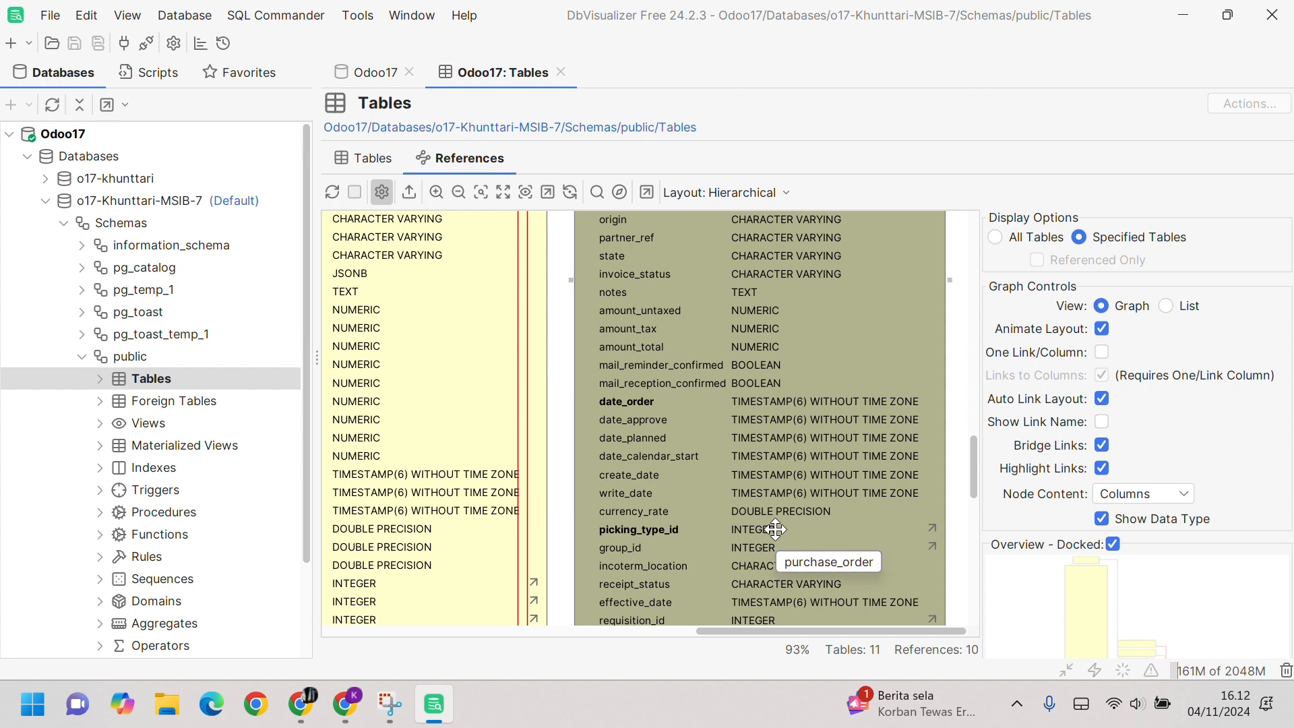
pyautogui.scroll(3, 775, 530)
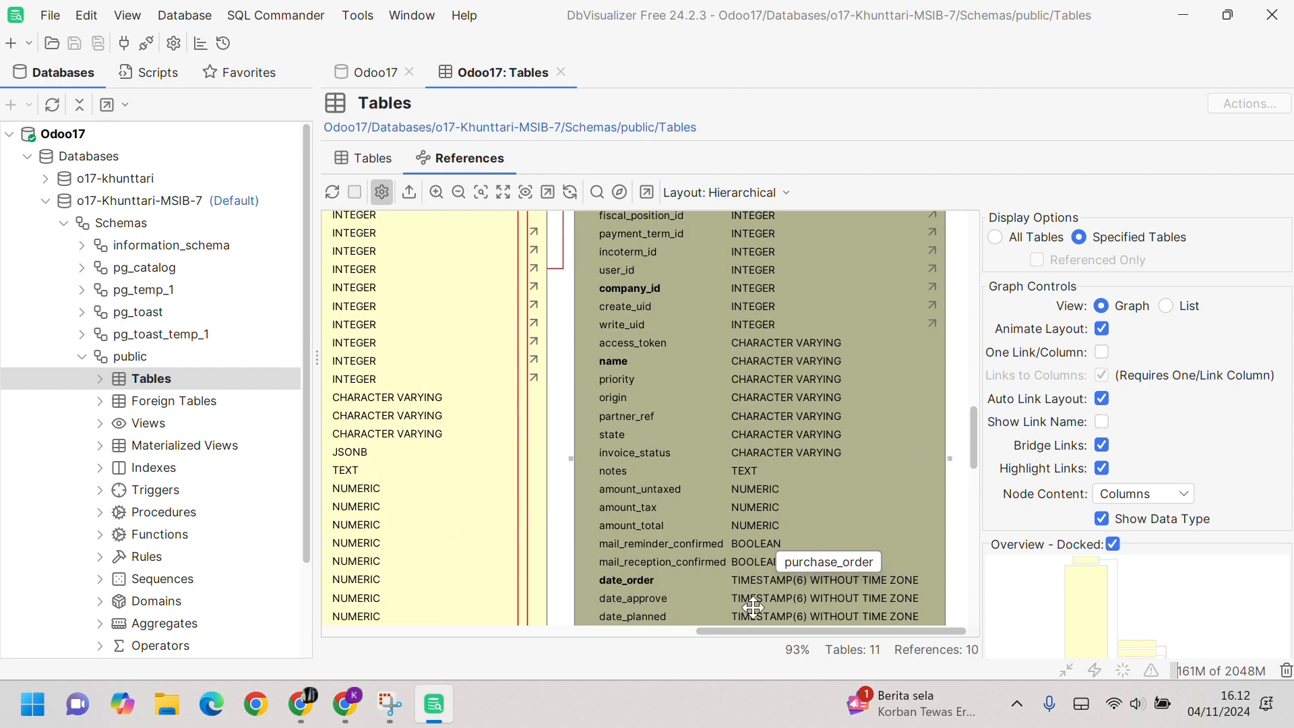
pyautogui.moveTo(763, 632); pyautogui.dragTo(613, 638)
pyautogui.scroll(-6, 620, 596)
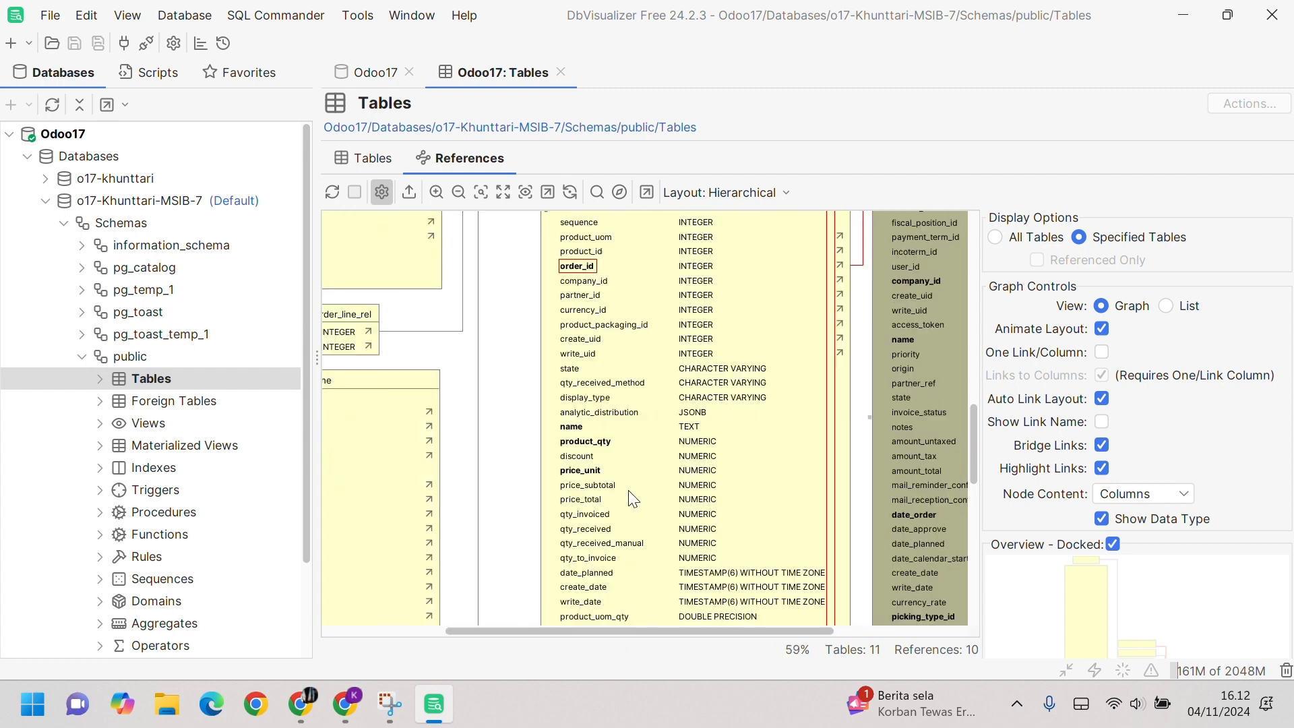
pyautogui.scroll(4, 629, 490)
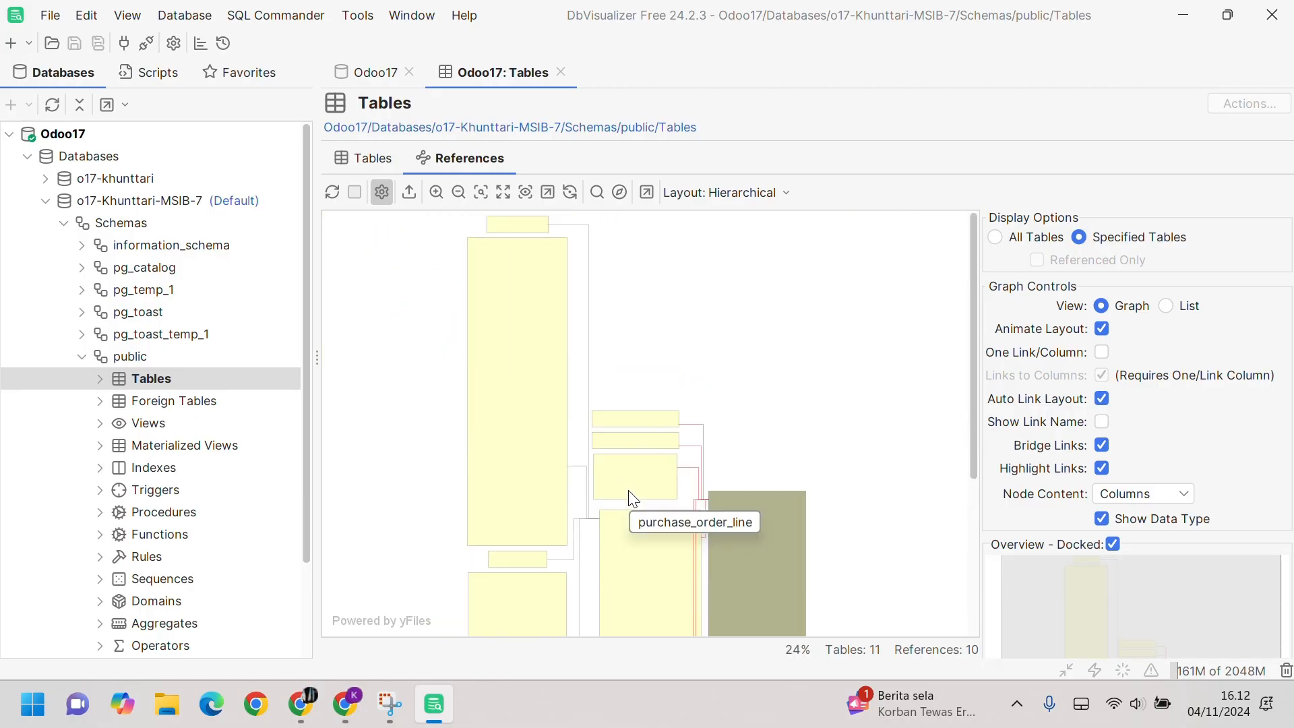
pyautogui.press('super+shift+s')
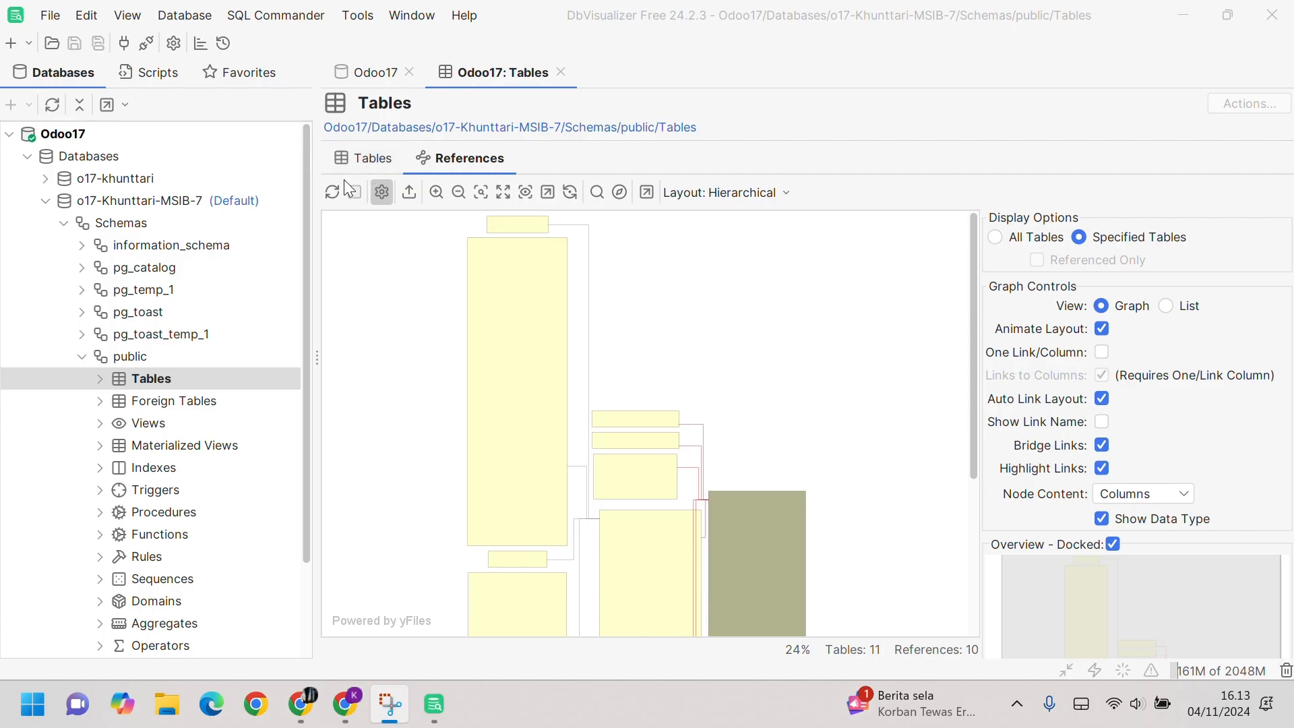
# Step: Show the public schema's Tables list and scroll to the purchase_order row
pyautogui.click(373, 154)
pyautogui.scroll(-20, 493, 341)
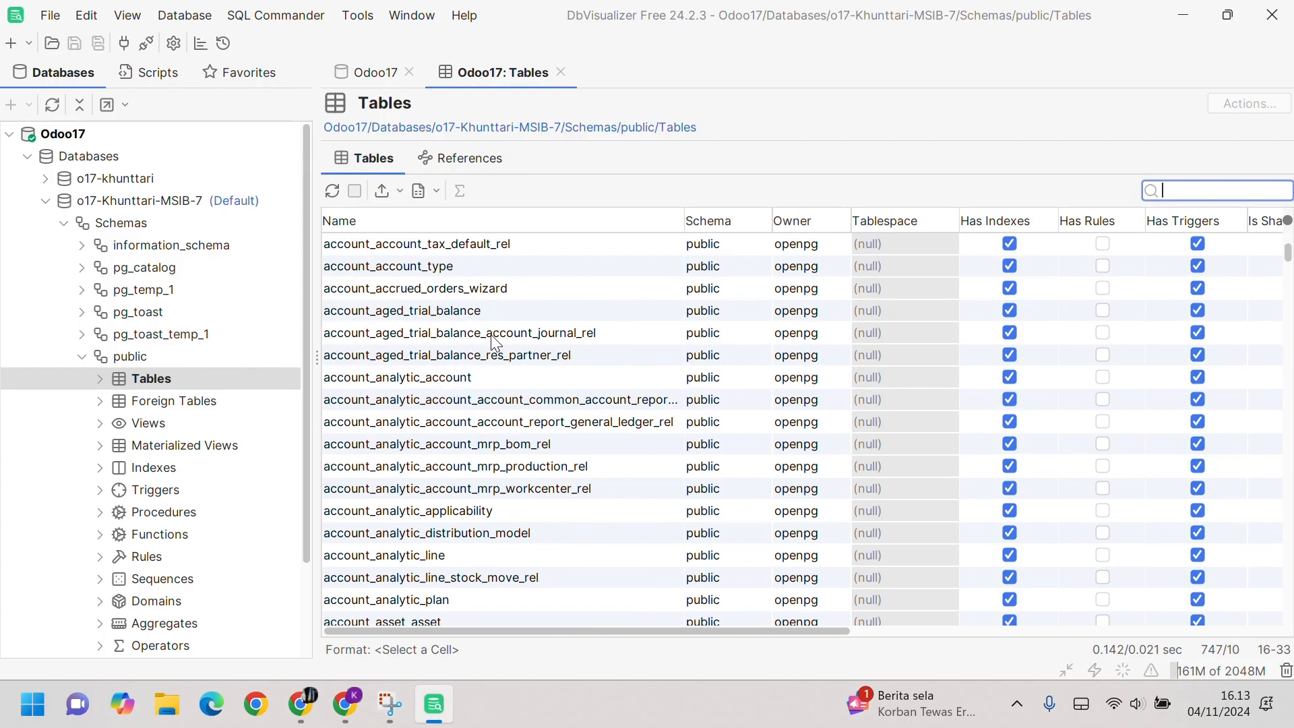
pyautogui.scroll(-20, 499, 345)
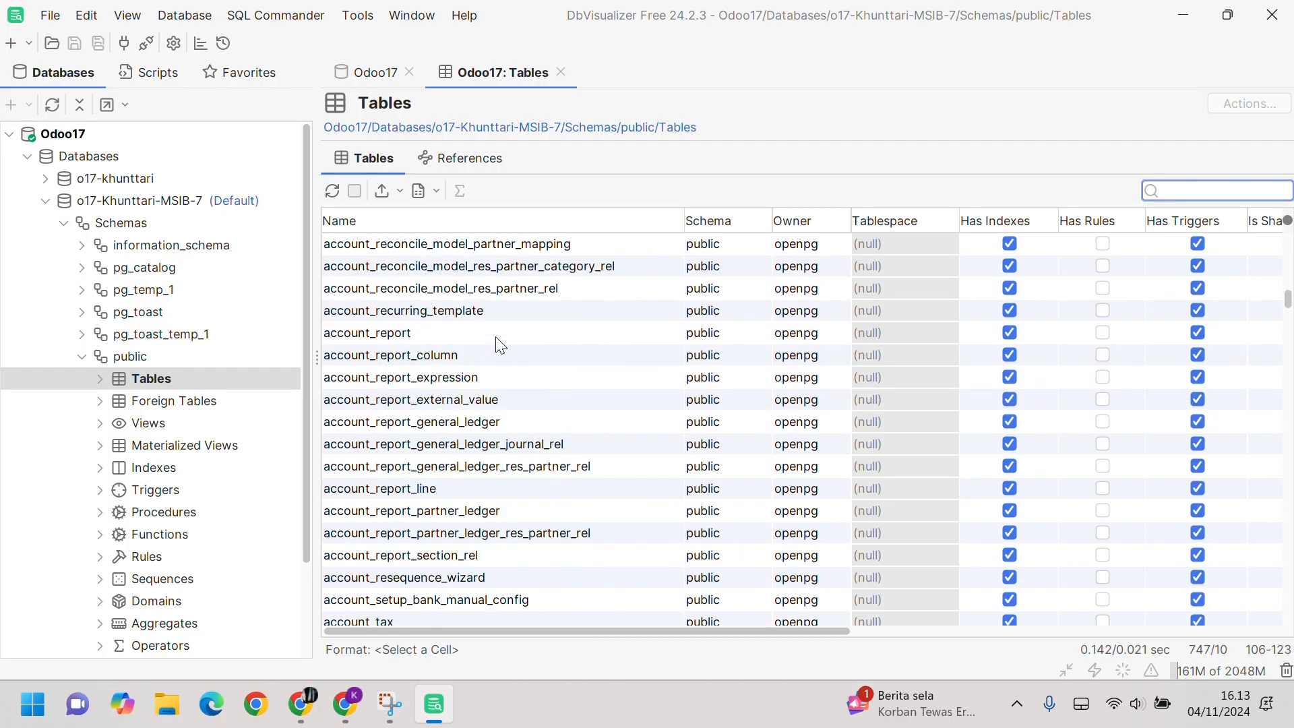
pyautogui.scroll(-20, 503, 341)
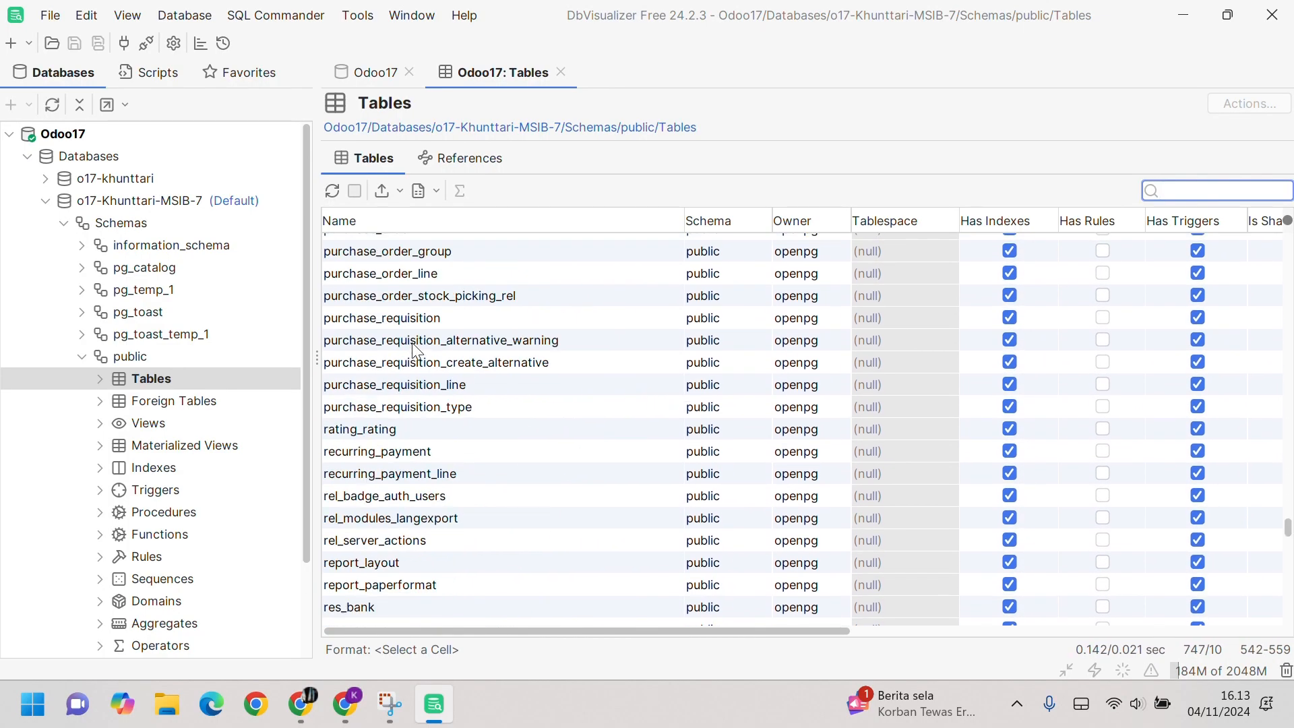
pyautogui.scroll(2, 418, 345)
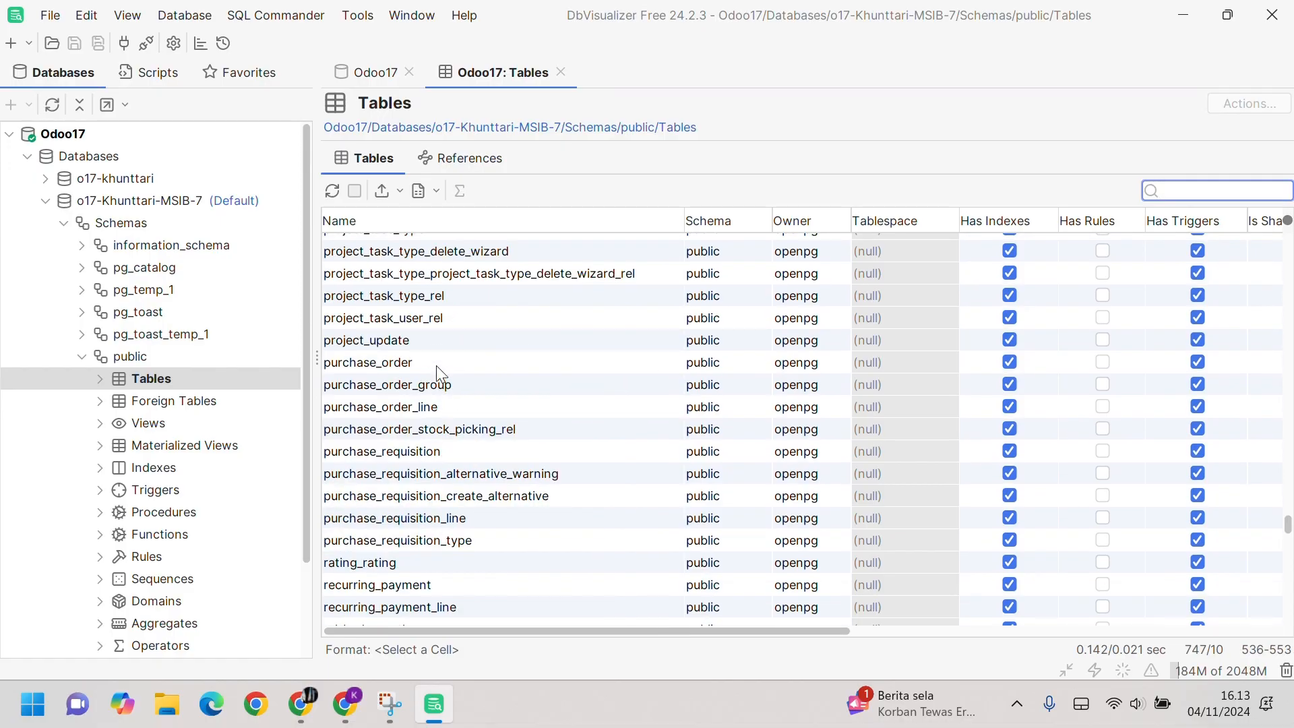
pyautogui.rightClick(438, 359)
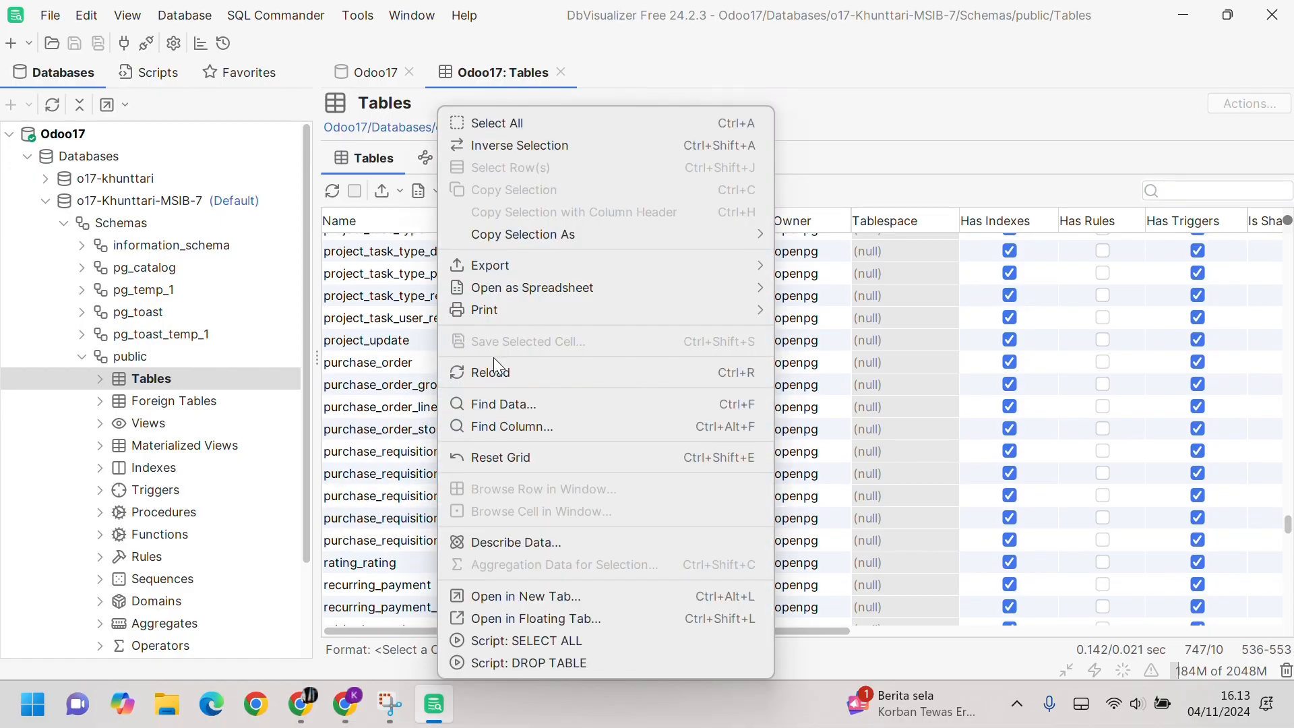
pyautogui.press('Escape')
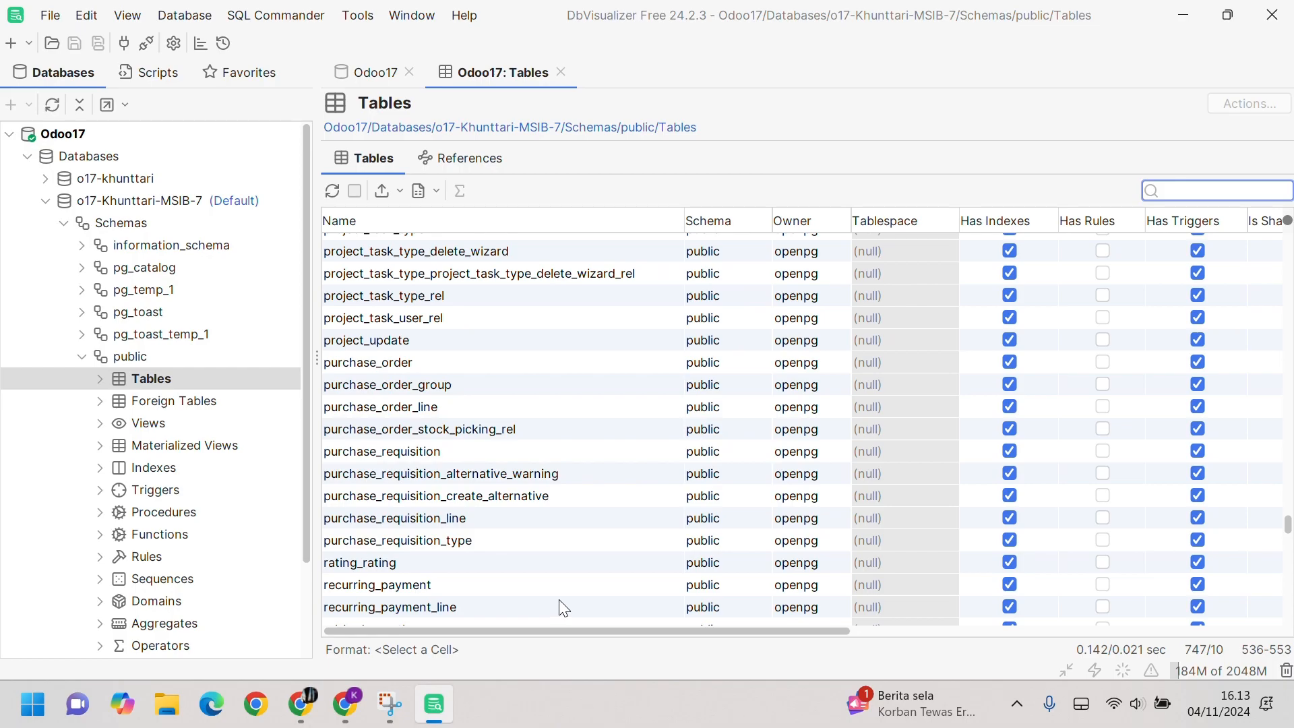
pyautogui.scroll(-1, 543, 456)
pyautogui.scroll(2, 544, 456)
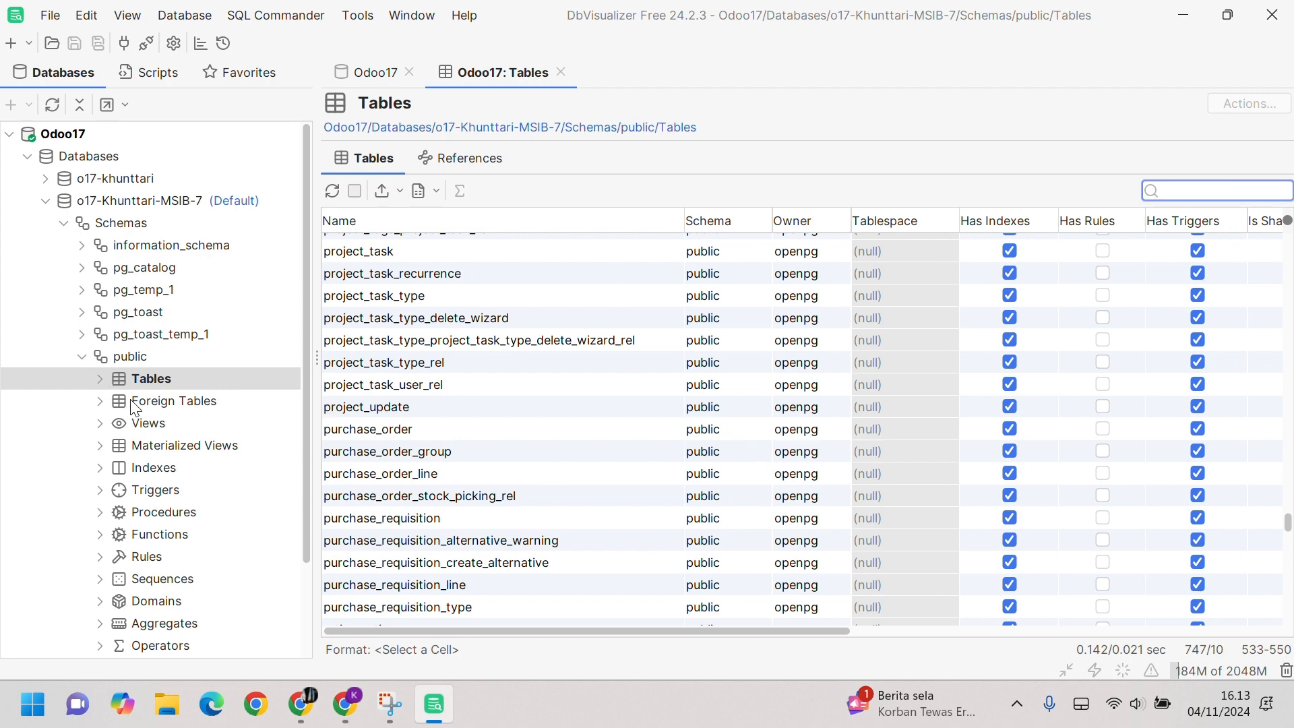
# Step: Expand the Tables node in the database tree and select purchase_order
pyautogui.click(101, 382)
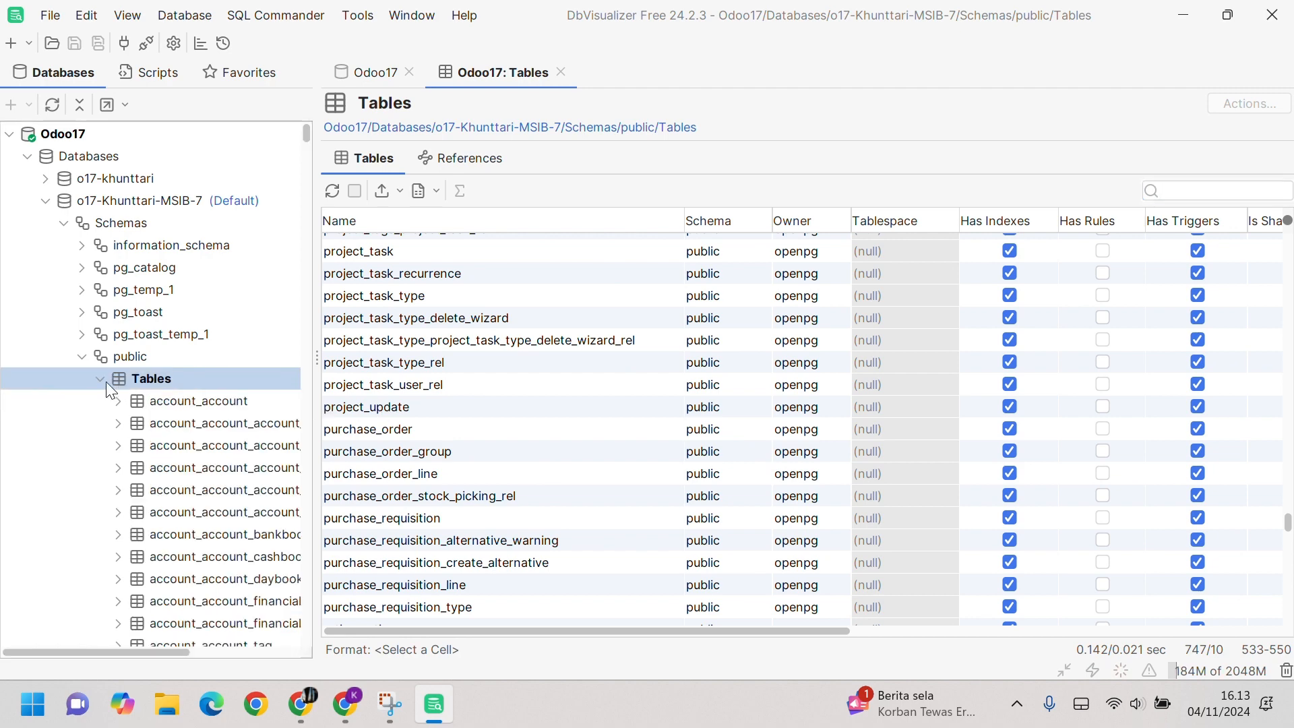
pyautogui.scroll(-1, 154, 391)
pyautogui.scroll(-20, 154, 393)
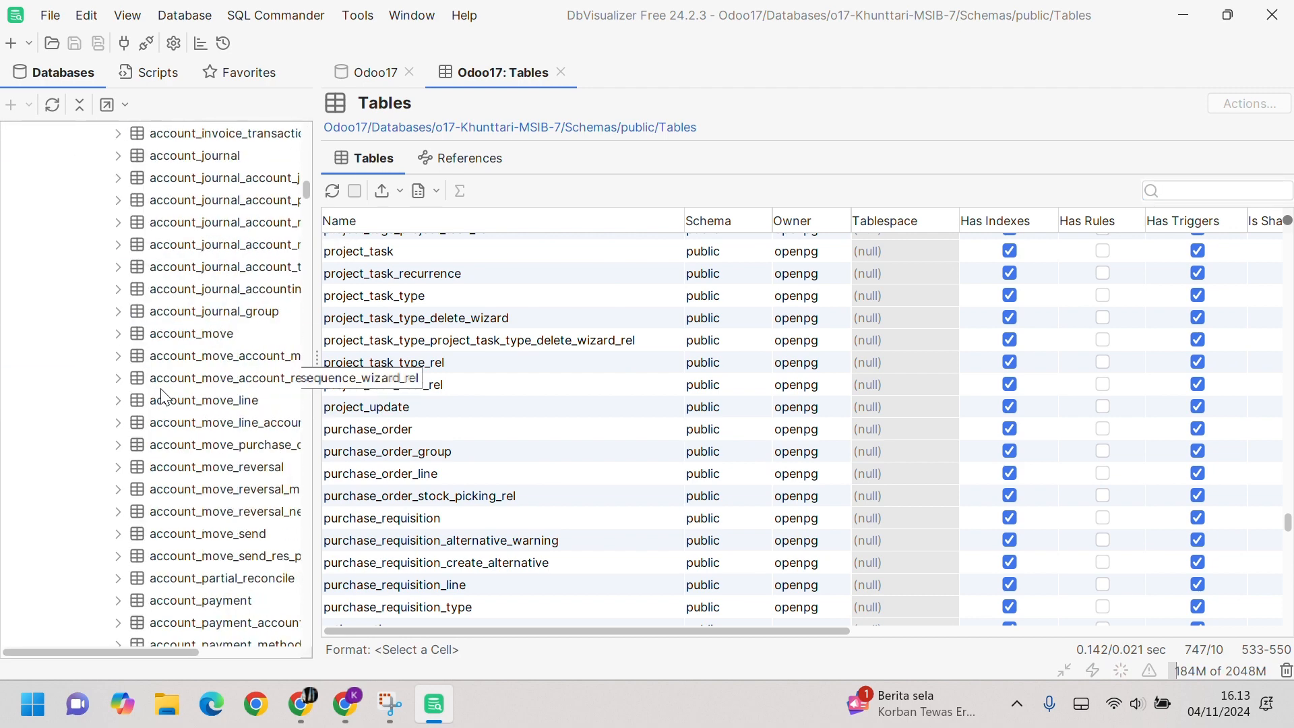
pyautogui.moveTo(308, 185); pyautogui.dragTo(305, 497)
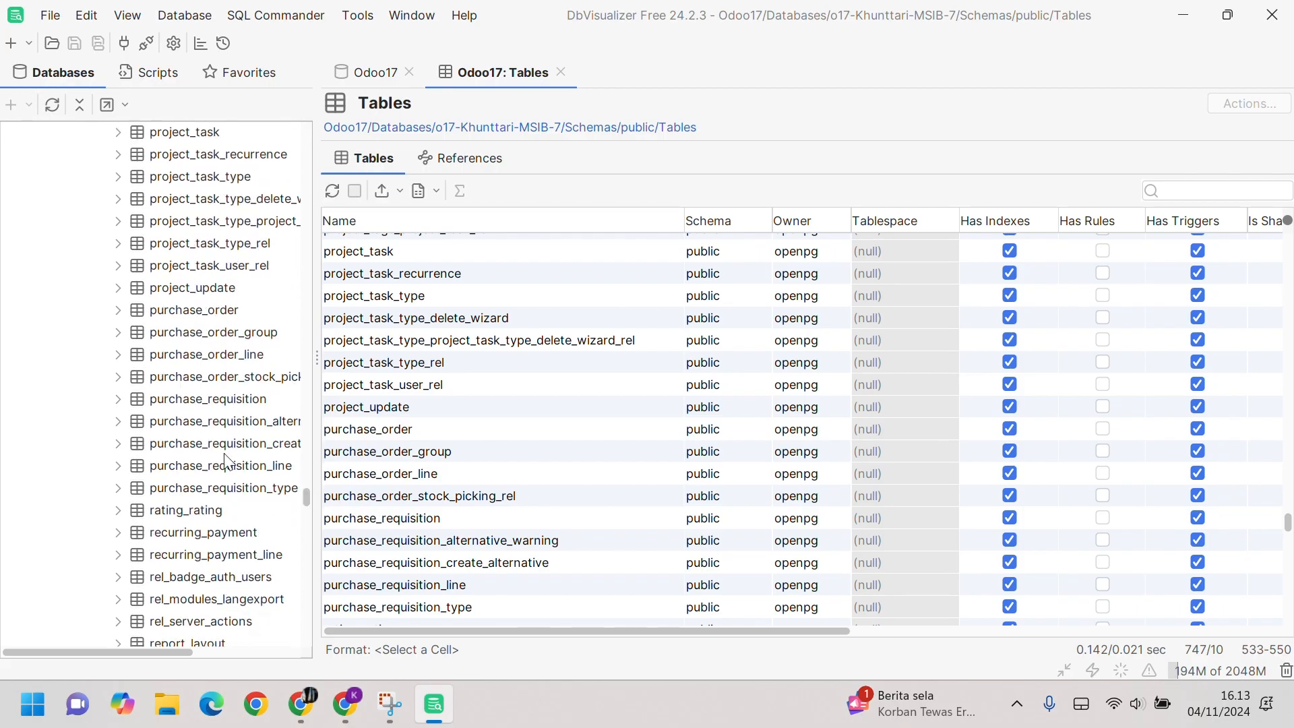
pyautogui.click(168, 309)
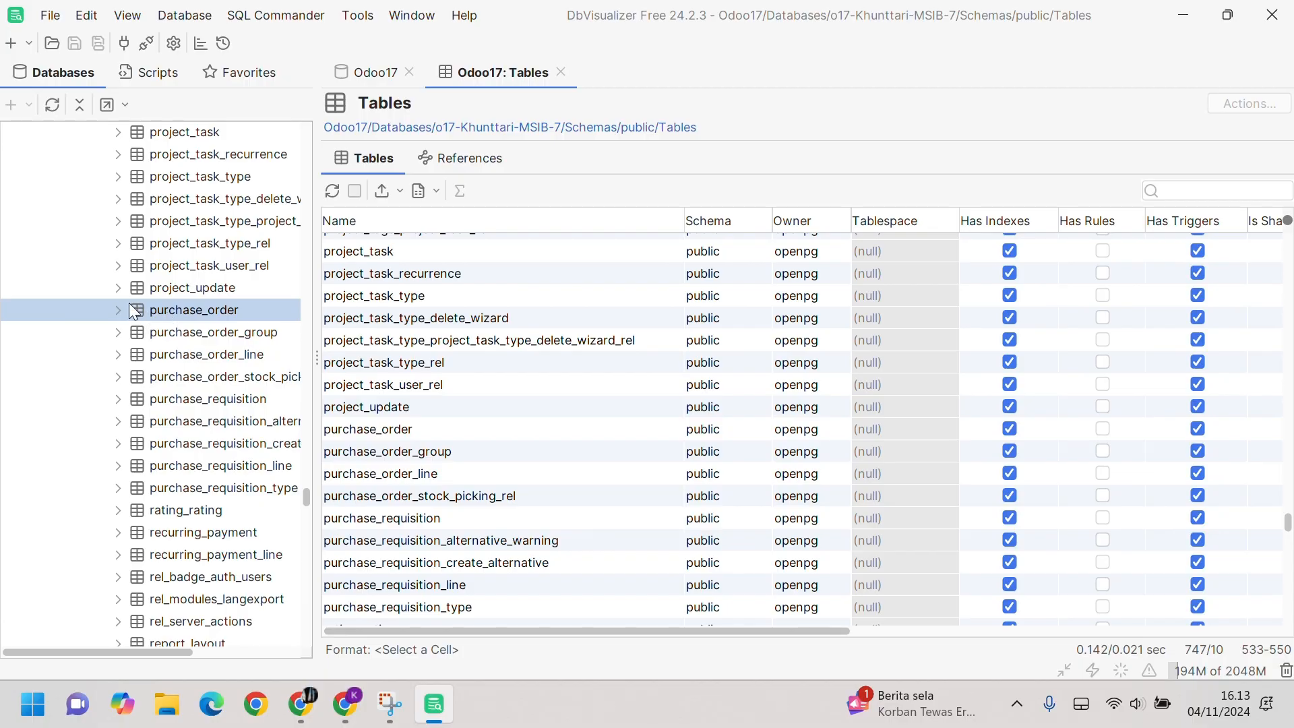
pyautogui.rightClick(135, 309)
# Step: Open purchase_order in a new tab and browse its Data grid of 32 rows
pyautogui.click(294, 108)
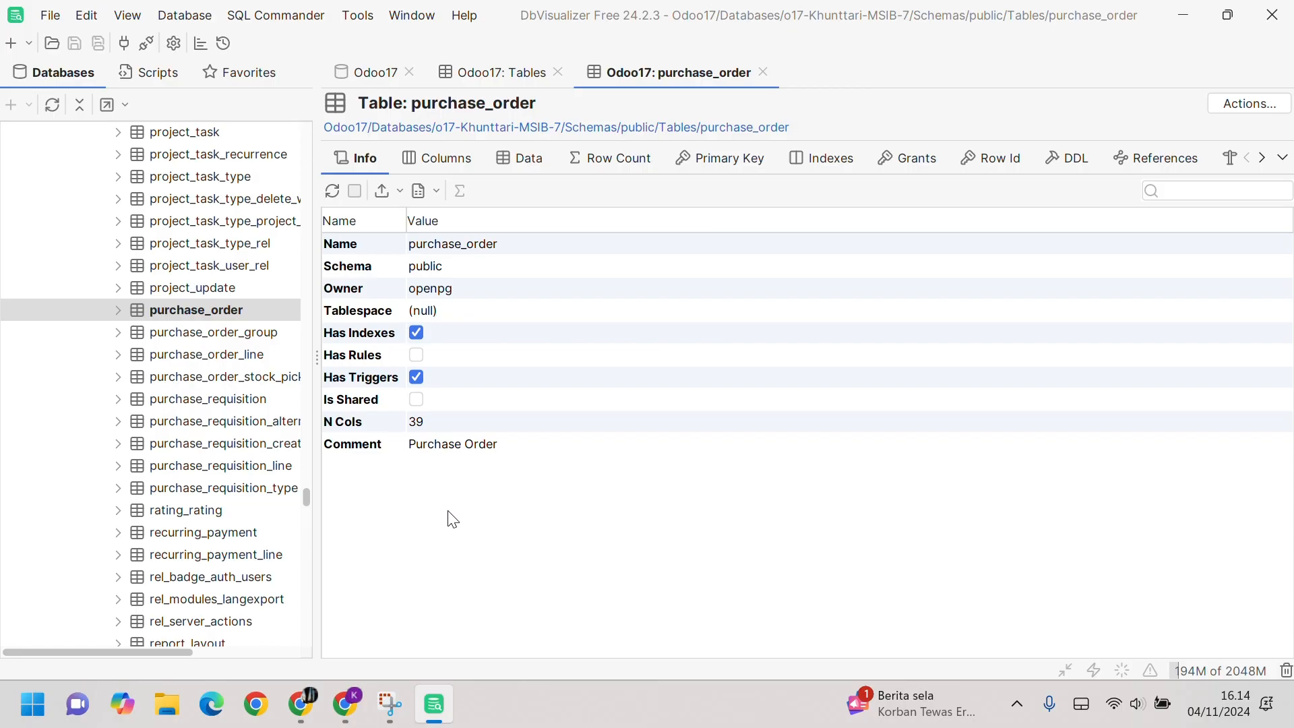
pyautogui.click(519, 162)
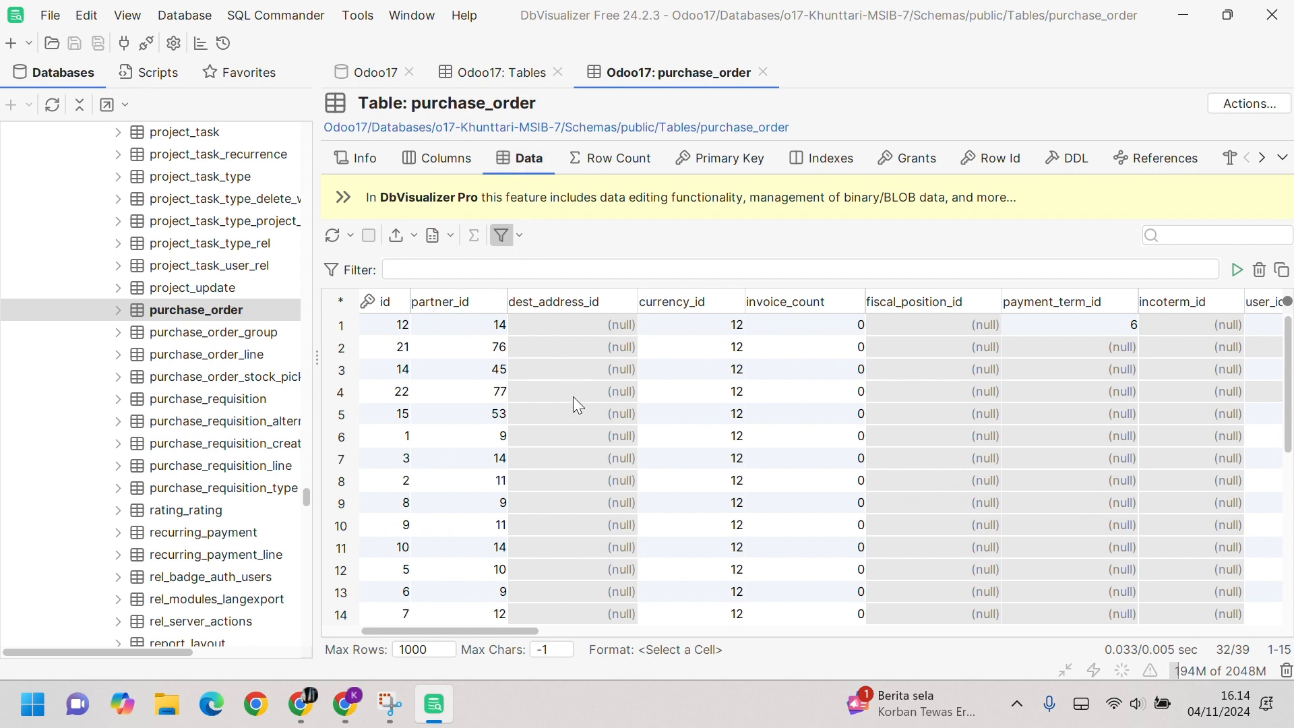
pyautogui.moveTo(507, 632); pyautogui.dragTo(888, 673)
pyautogui.scroll(-6, 807, 572)
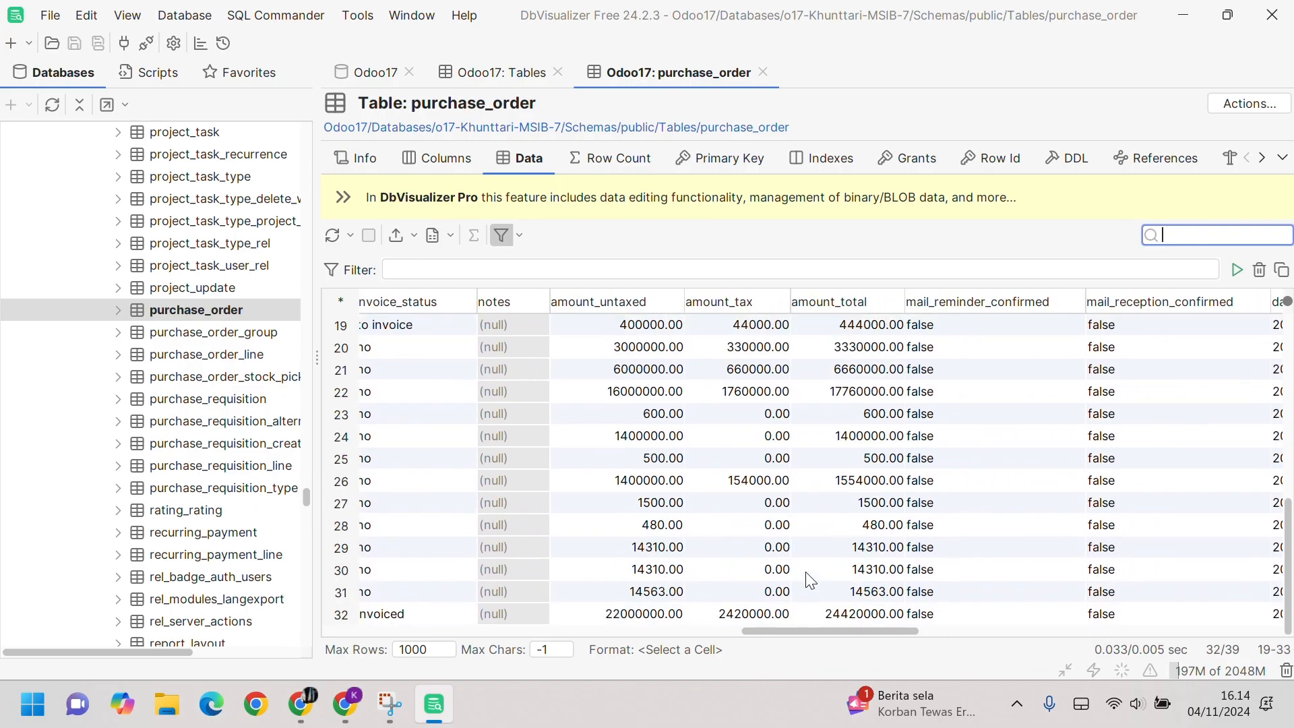
pyautogui.scroll(6, 809, 580)
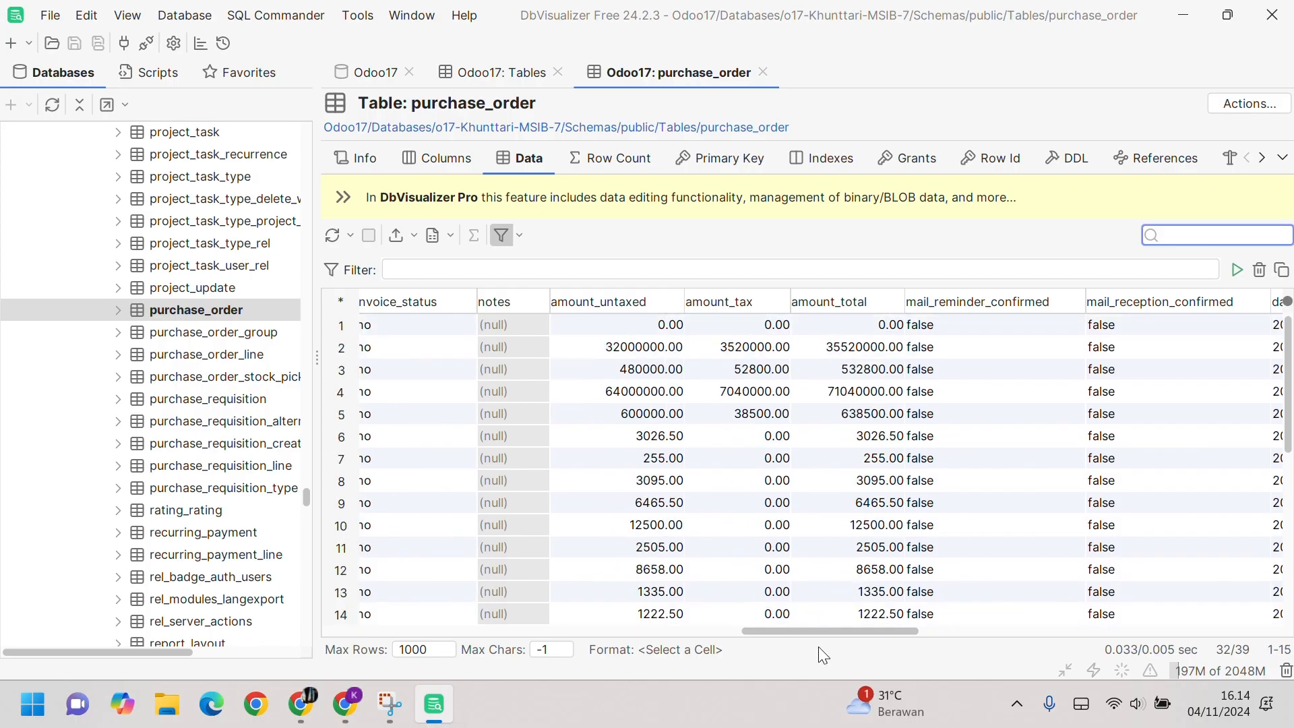
pyautogui.moveTo(816, 632); pyautogui.dragTo(377, 634)
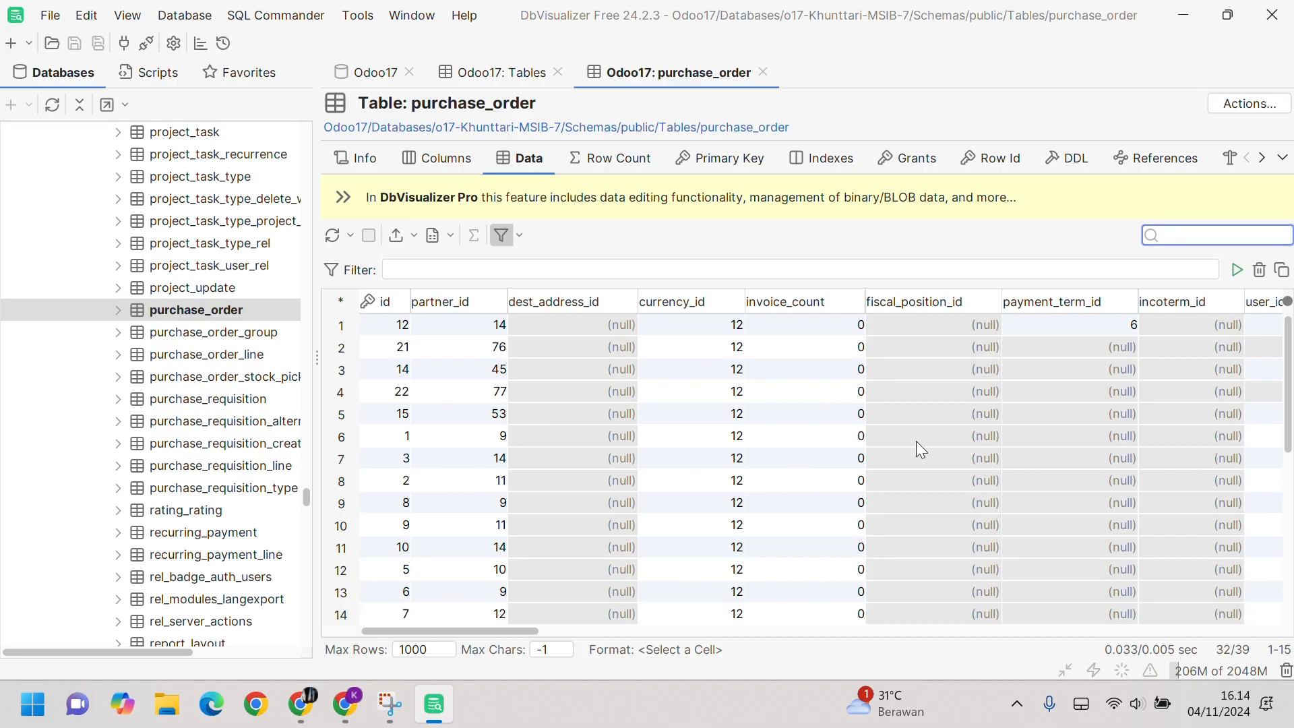
pyautogui.scroll(10, 260, 437)
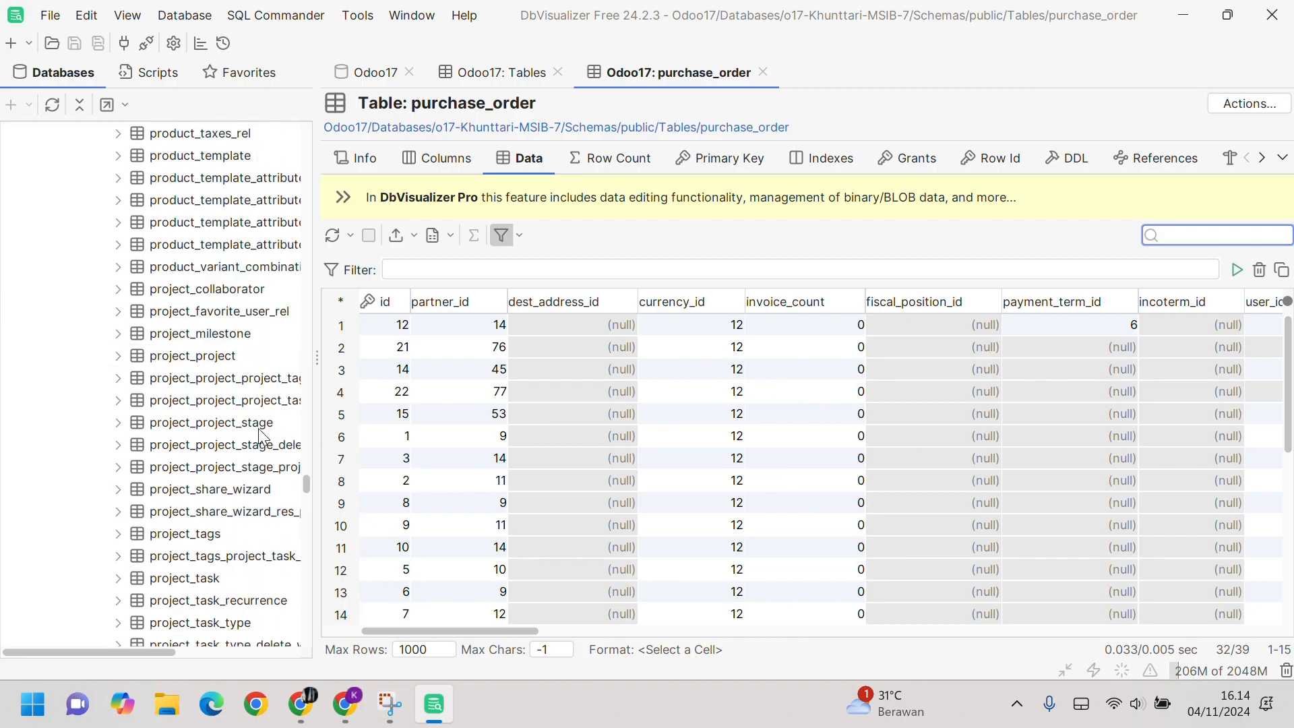